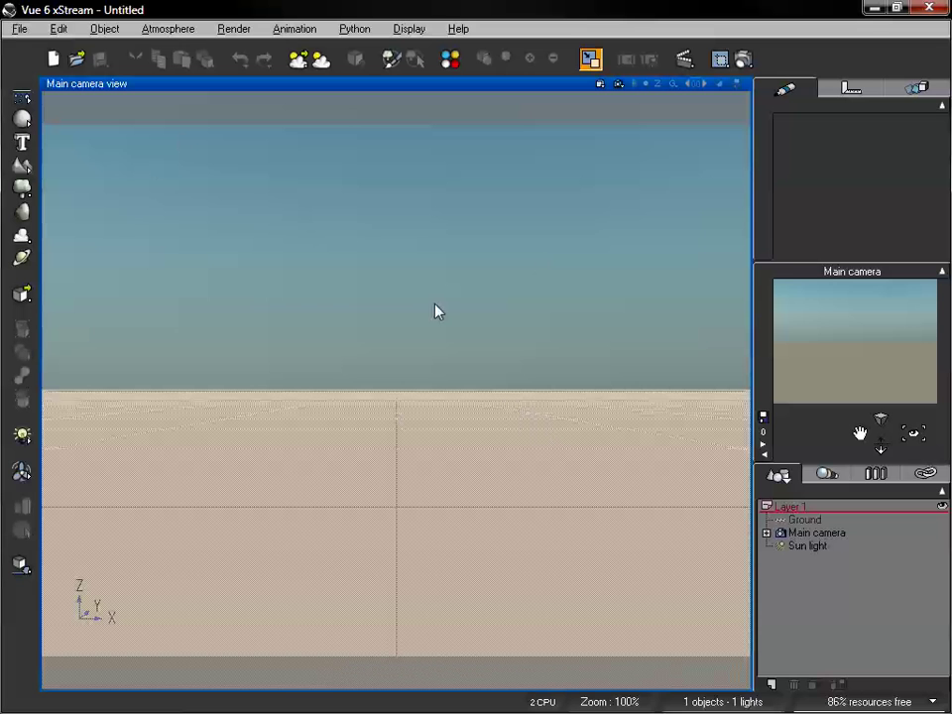
Add a terrain to the scene, view it from above, and open its default material for advanced editing
{"action": "left_click", "coordinate": [22, 164]}
{"action": "left_click_drag", "start_coordinate": [880, 432], "coordinate": [860, 434]}
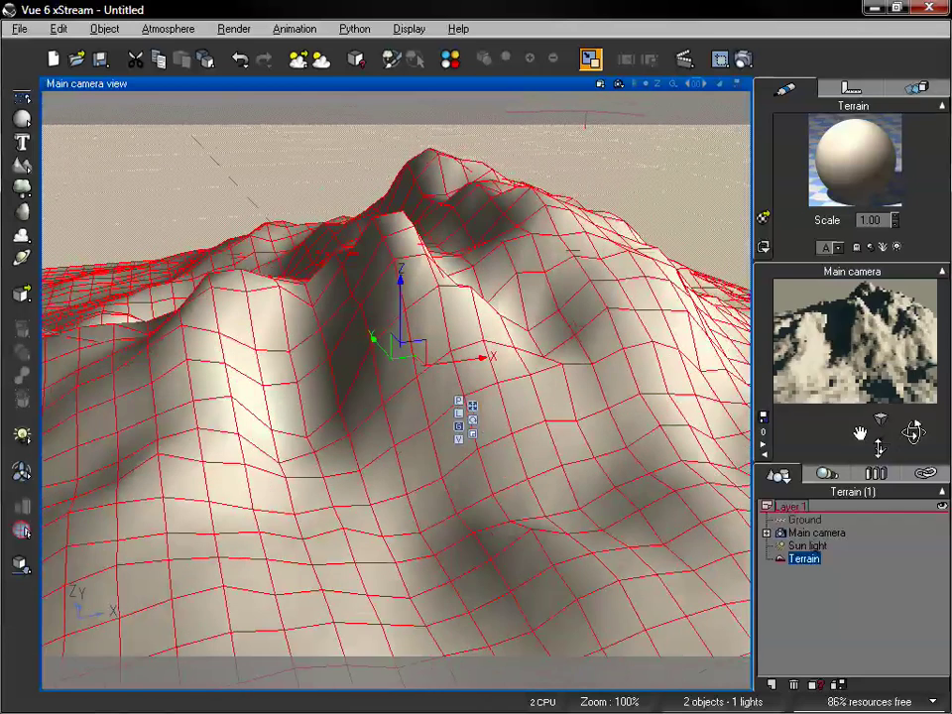
{"action": "double_click", "coordinate": [859, 167]}
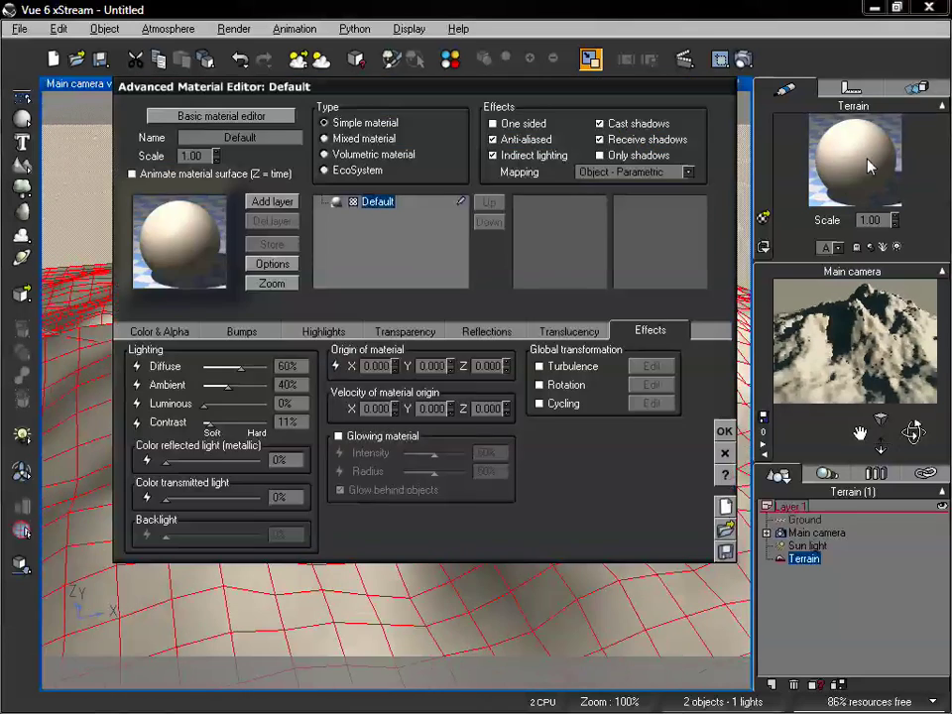
{"action": "left_click_drag", "start_coordinate": [541, 94], "coordinate": [466, 94]}
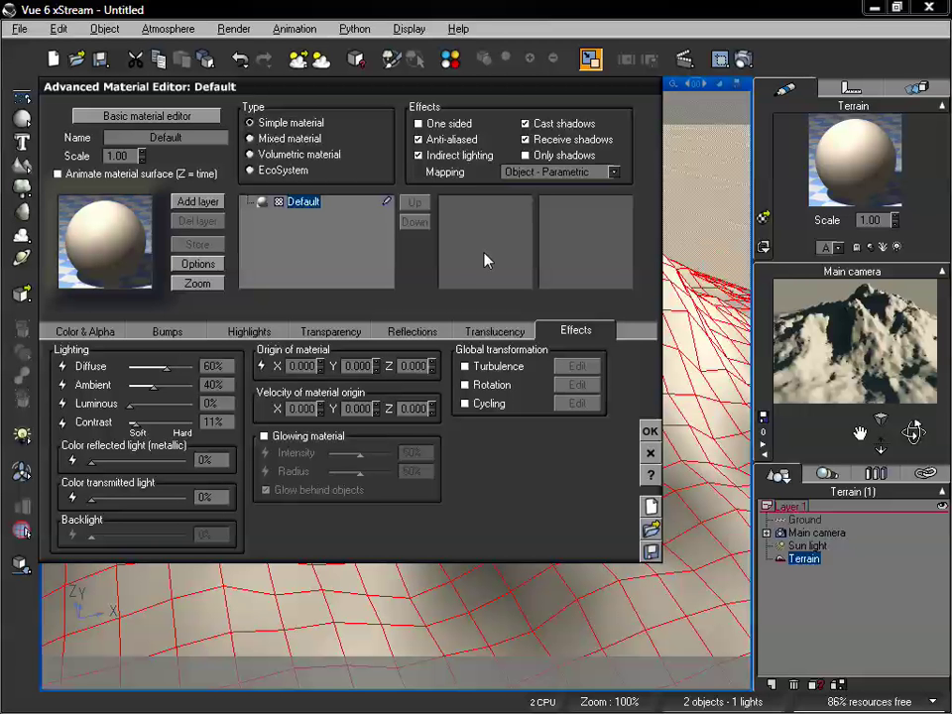
{"action": "left_click_drag", "start_coordinate": [496, 97], "coordinate": [497, 96]}
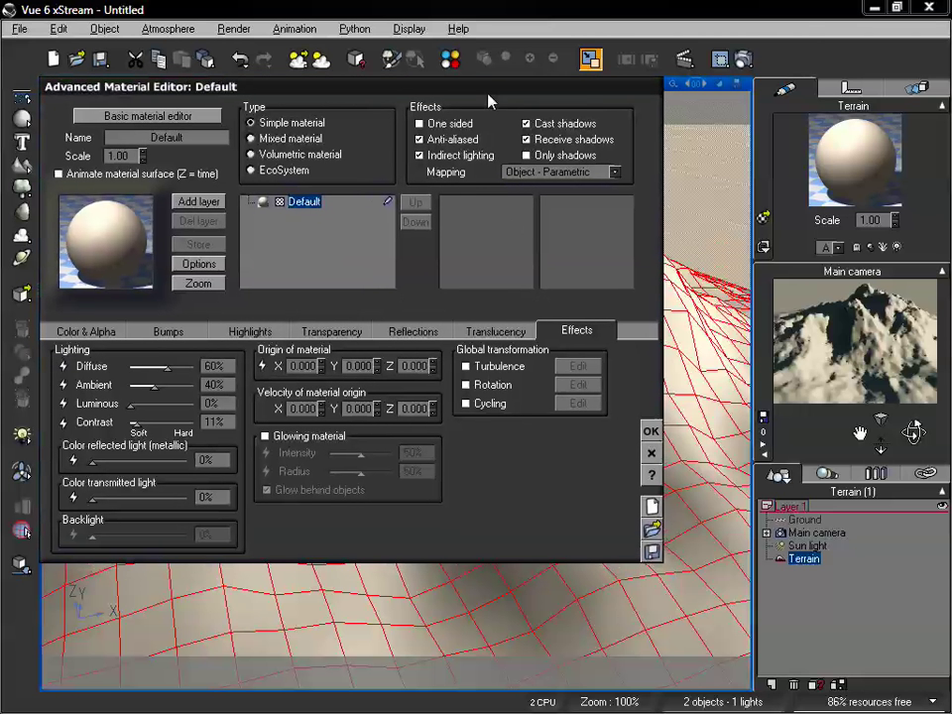
Replace the terrain's default material with Desert2 from the Rocks collection
{"action": "double_click", "coordinate": [127, 228]}
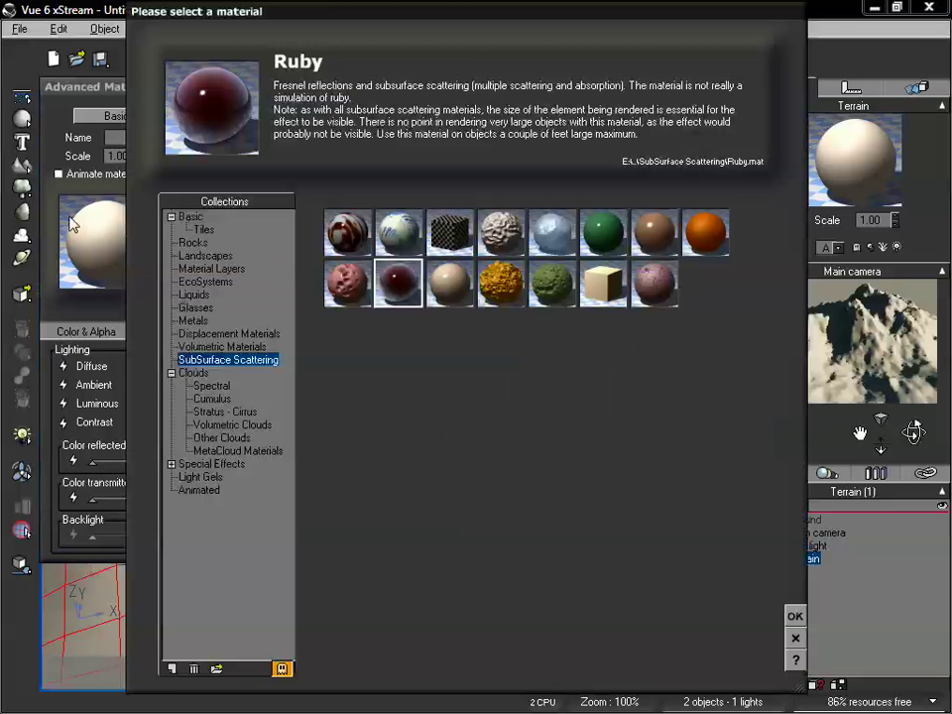
{"action": "left_click_drag", "start_coordinate": [335, 22], "coordinate": [345, 18]}
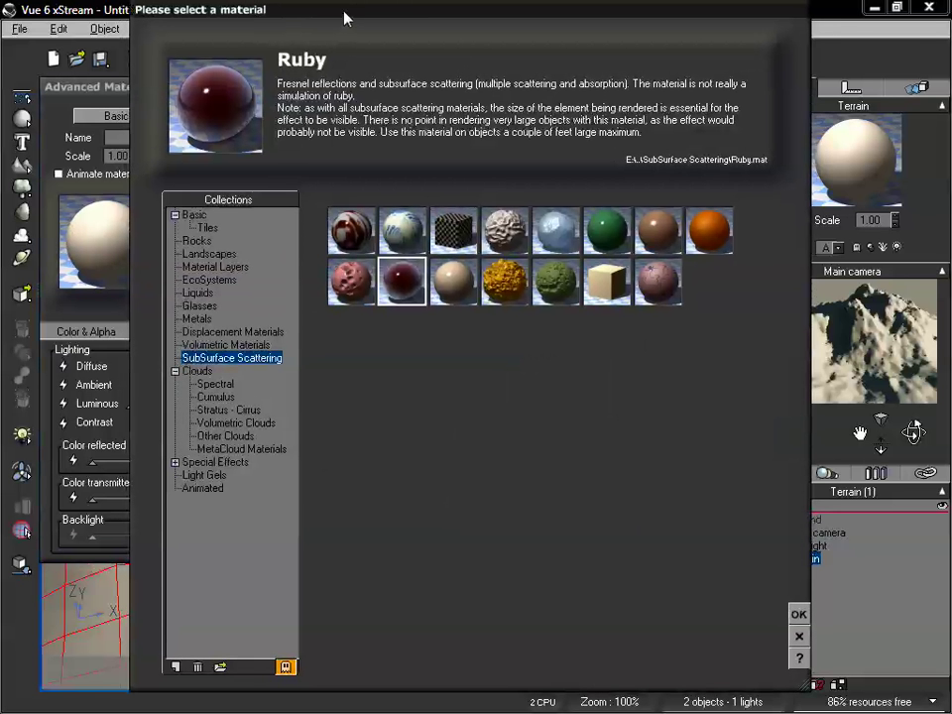
{"action": "left_click", "coordinate": [209, 254]}
{"action": "left_click", "coordinate": [196, 240]}
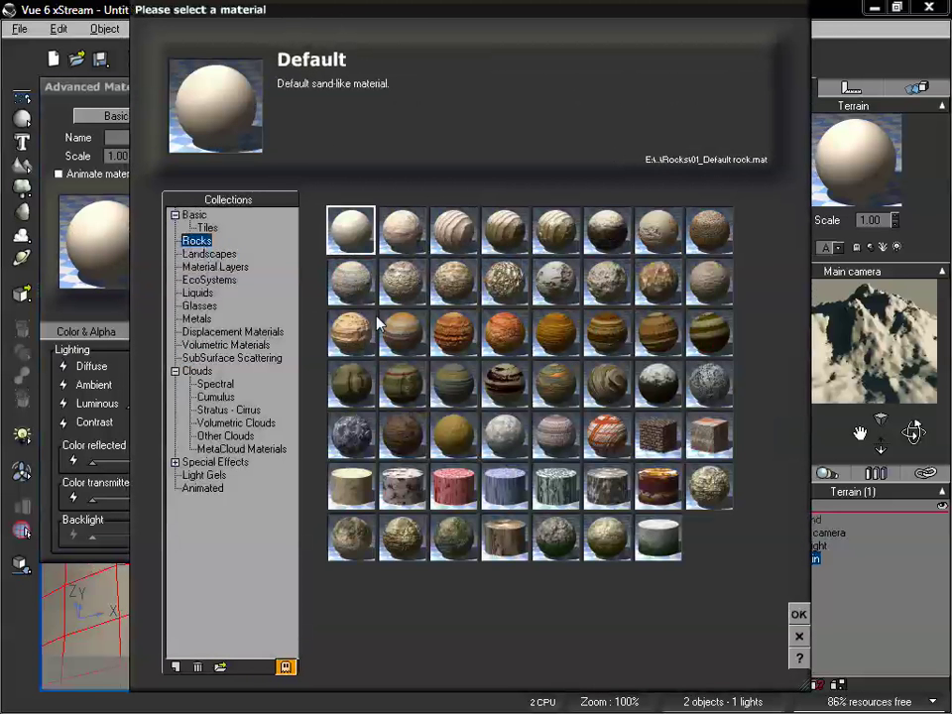
{"action": "left_click", "coordinate": [461, 285]}
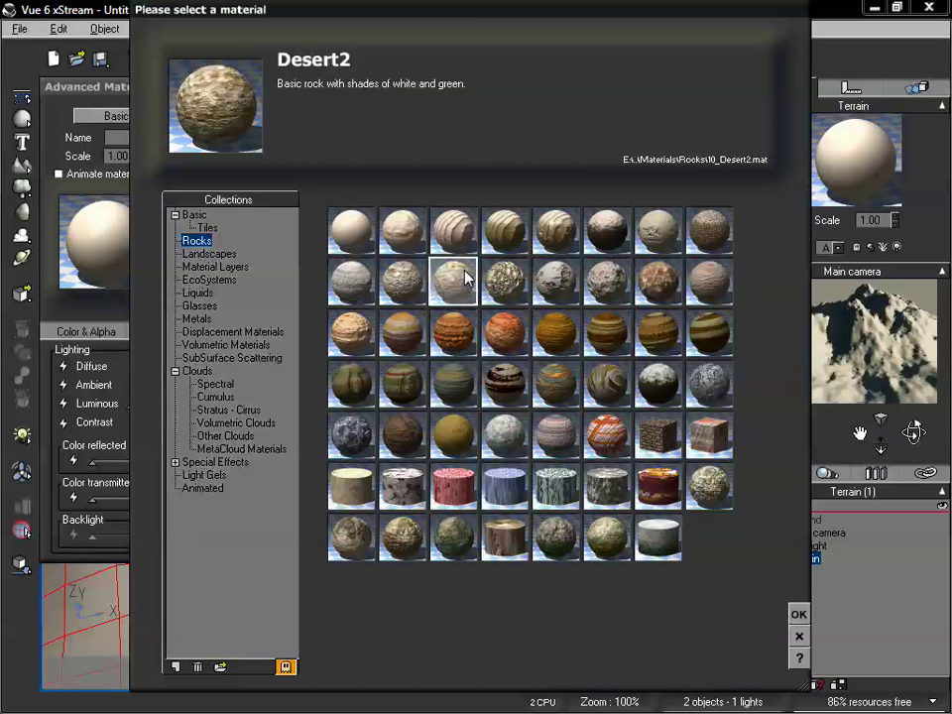
{"action": "left_click", "coordinate": [799, 614]}
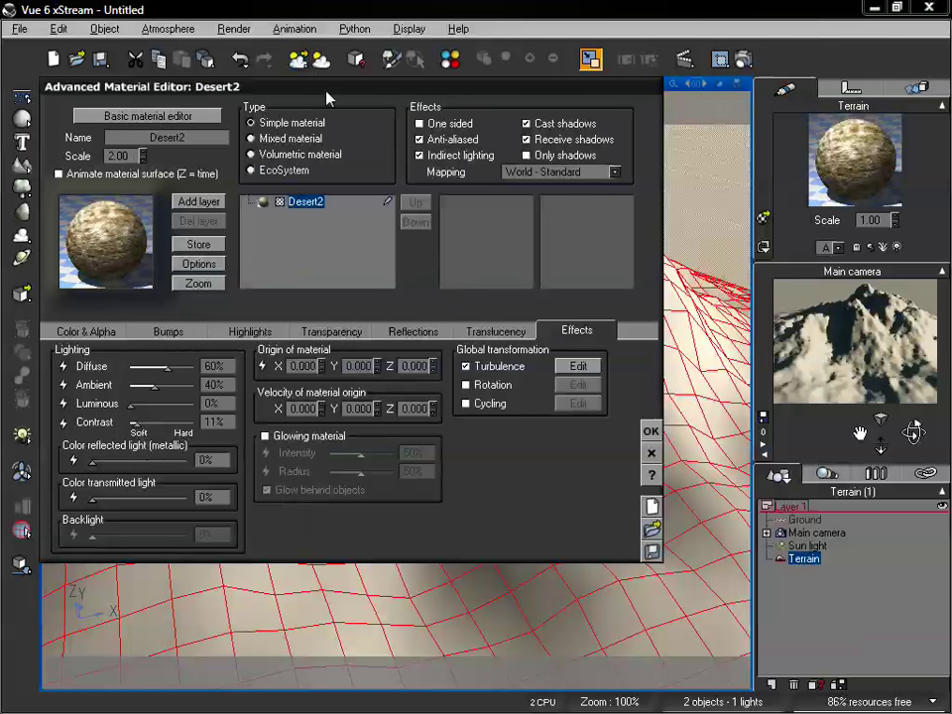
Add a second layer to the terrain material using Brown rock from the Rocks collection
{"action": "left_click_drag", "start_coordinate": [320, 95], "coordinate": [333, 102]}
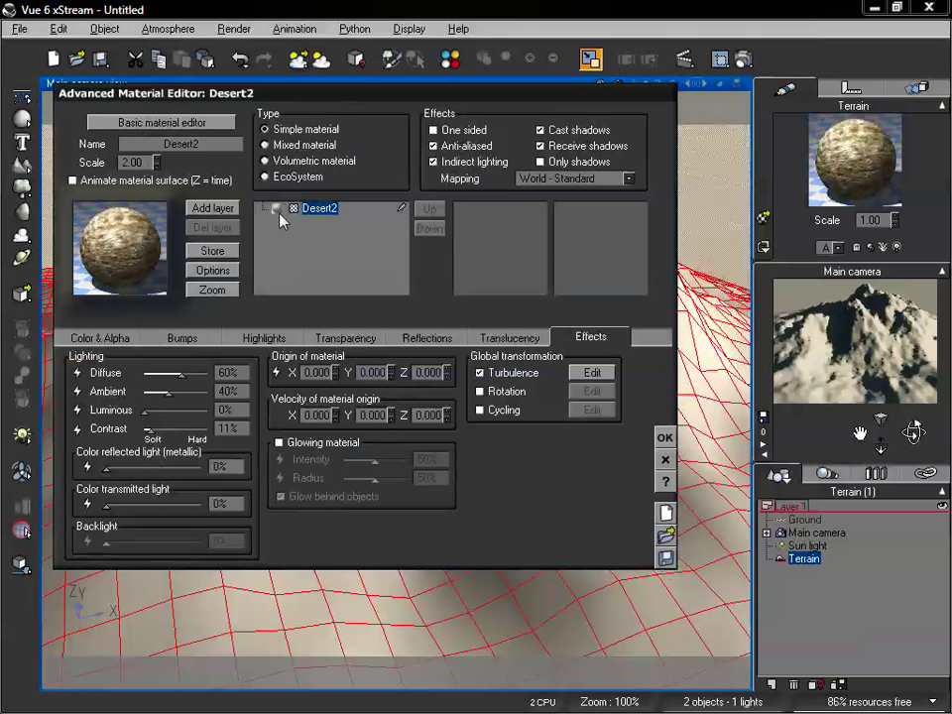
{"action": "left_click_drag", "start_coordinate": [368, 100], "coordinate": [383, 112]}
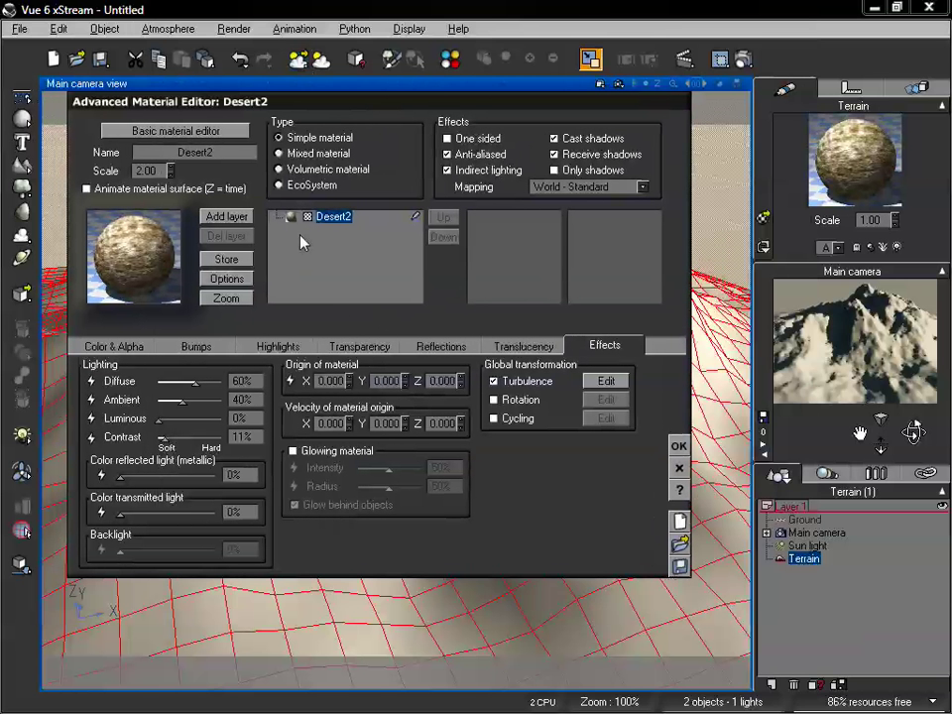
{"action": "left_click", "coordinate": [233, 219]}
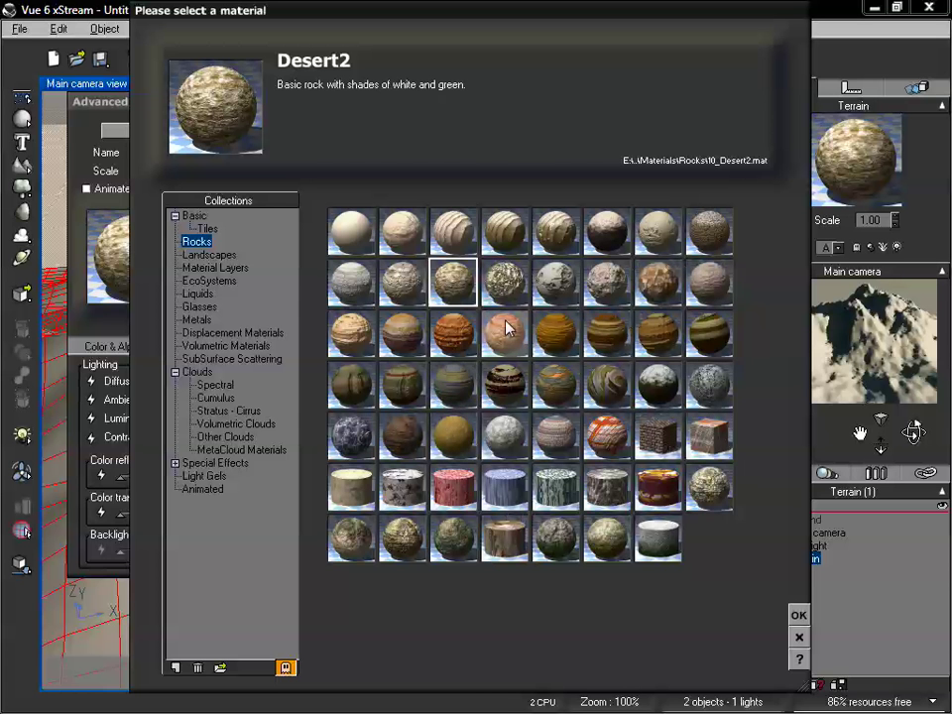
{"action": "left_click", "coordinate": [556, 333]}
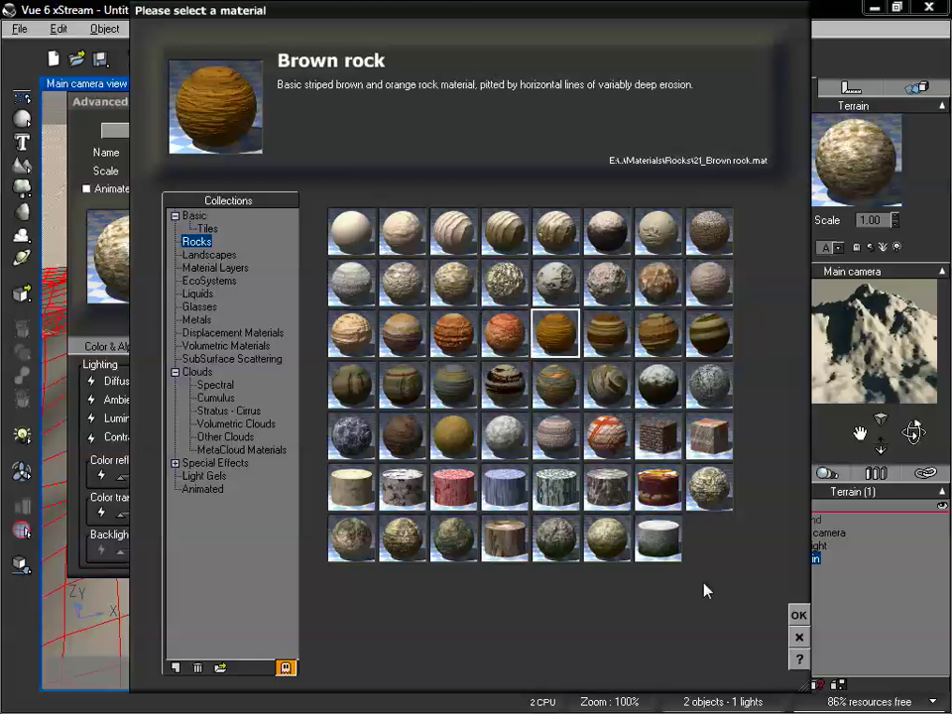
{"action": "left_click", "coordinate": [799, 616]}
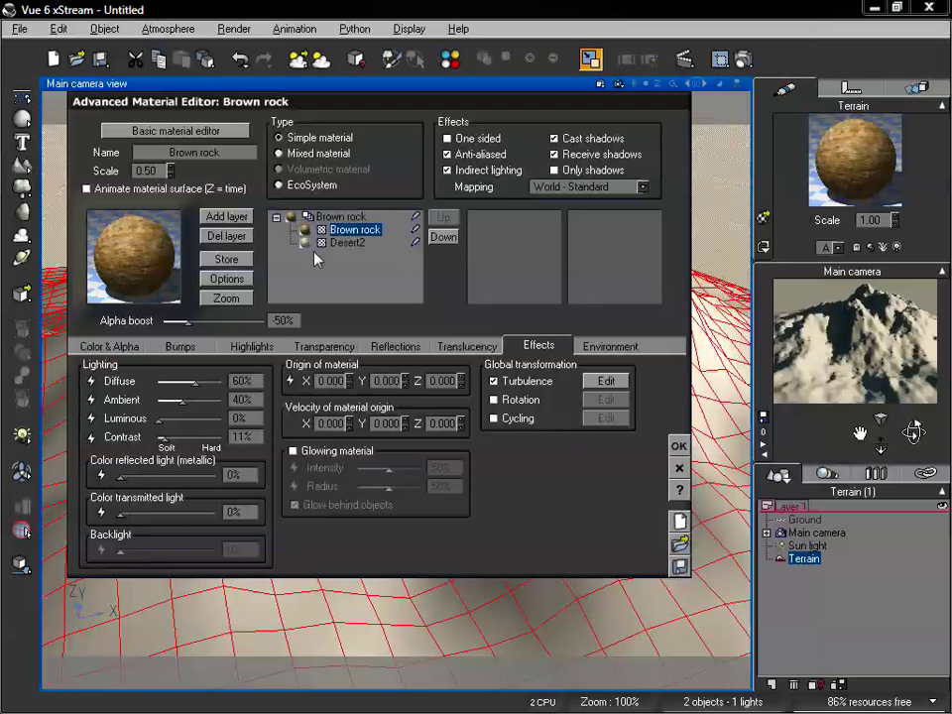
Examine the layered material's parent entry and its Brown rock and Desert2 layers, comparing the settings of each
{"action": "left_click", "coordinate": [342, 243]}
{"action": "left_click", "coordinate": [347, 233]}
{"action": "left_click", "coordinate": [322, 217]}
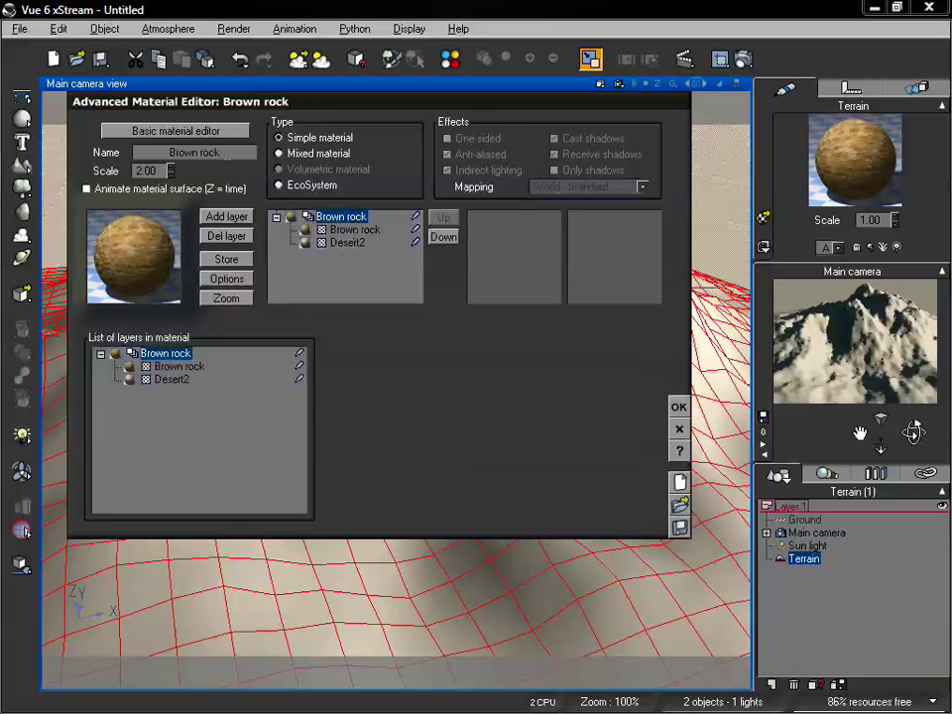
{"action": "left_click", "coordinate": [359, 231]}
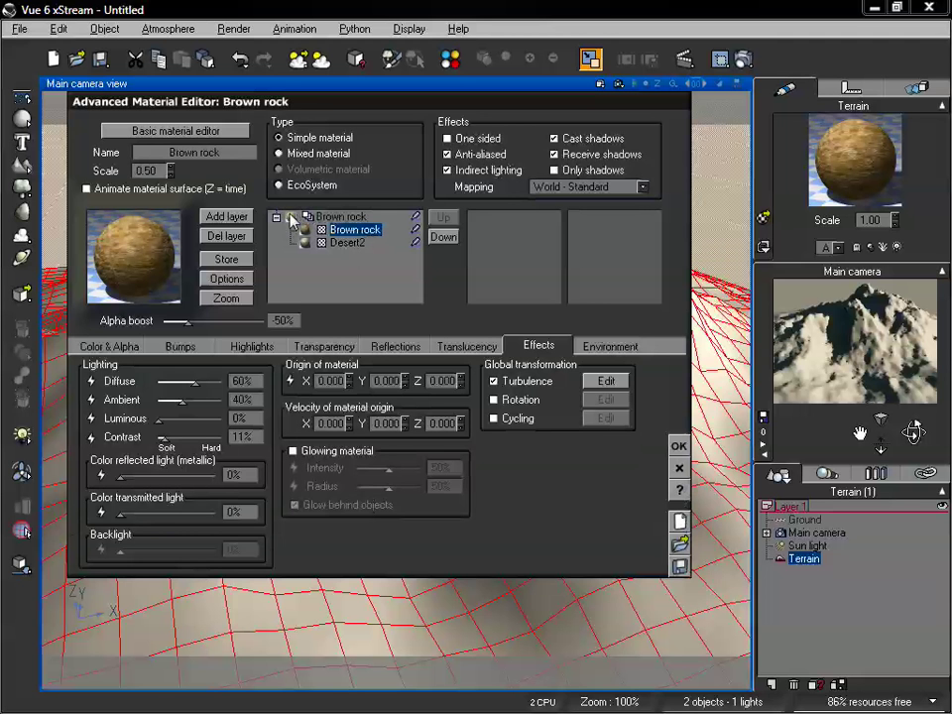
{"action": "left_click", "coordinate": [352, 242]}
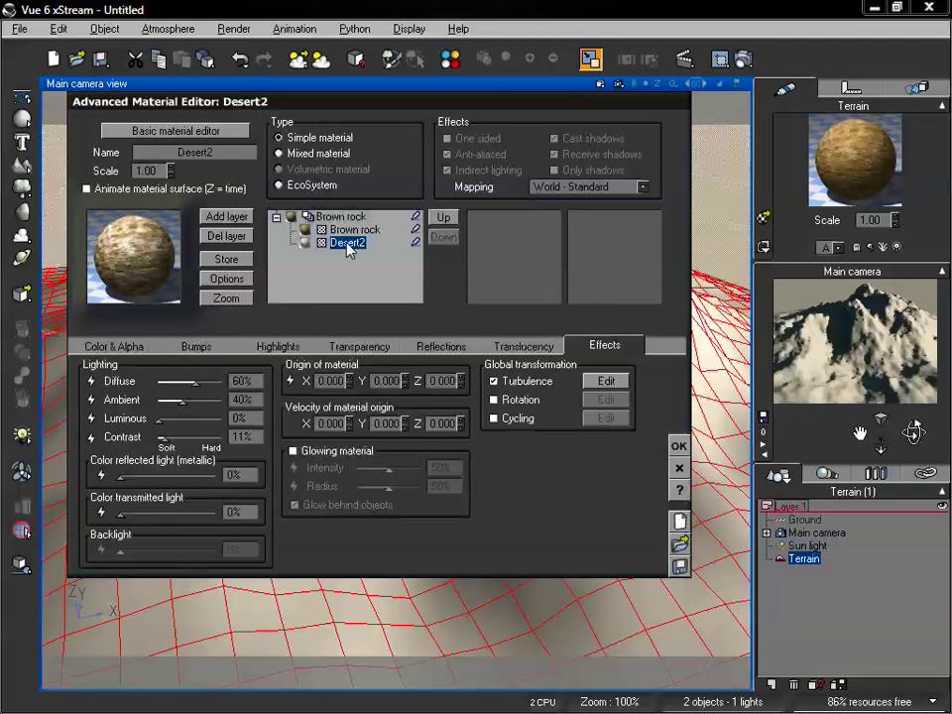
{"action": "key", "text": "Up"}
{"action": "key", "text": "Down"}
{"action": "key", "text": "Up"}
{"action": "left_click", "coordinate": [353, 244]}
{"action": "left_click", "coordinate": [355, 234]}
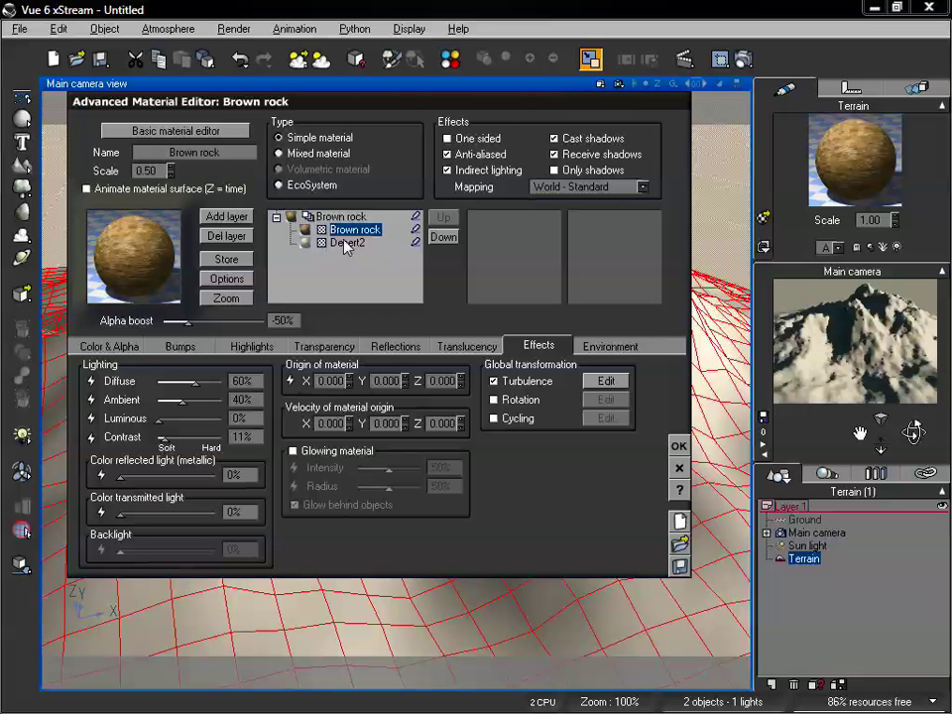
Try the Desert2 layer above Brown rock, and return Brown rock to the upper position in the stack
{"action": "left_click", "coordinate": [345, 243]}
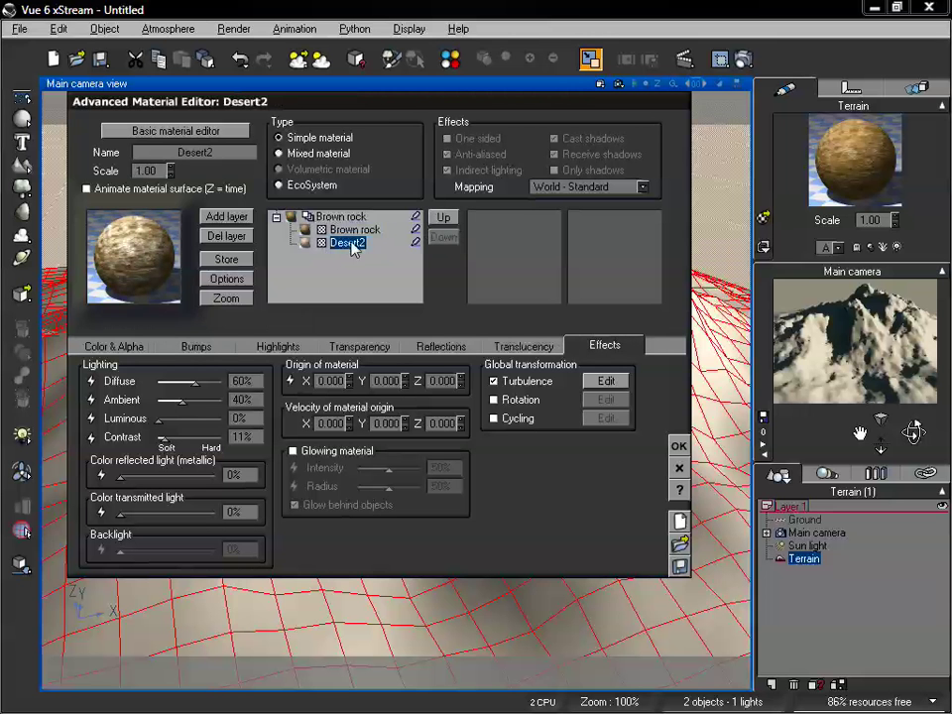
{"action": "left_click", "coordinate": [442, 226]}
{"action": "left_click", "coordinate": [355, 243]}
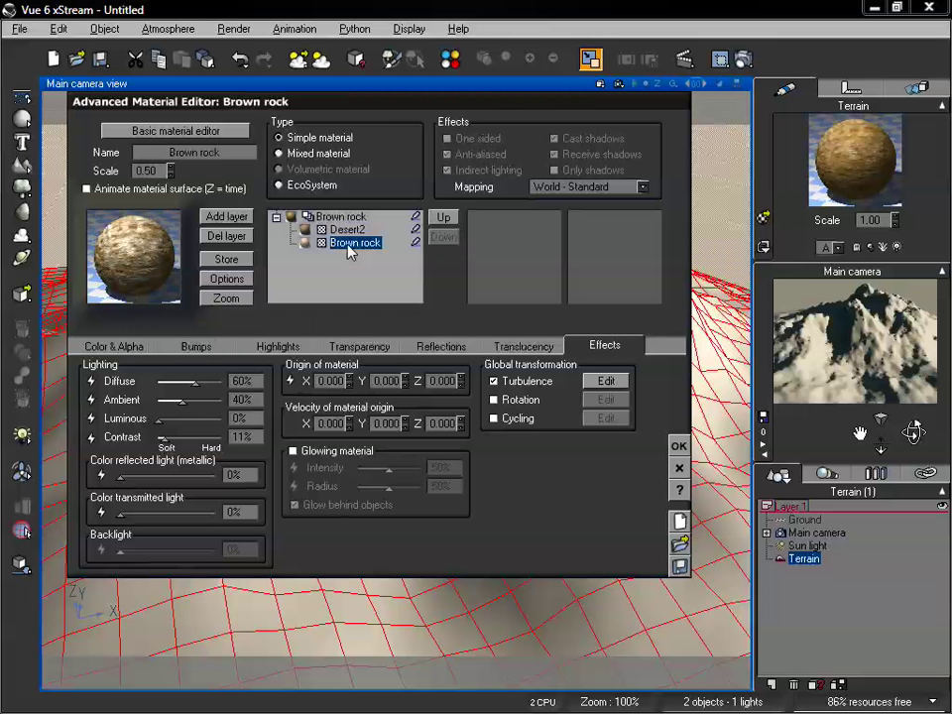
{"action": "left_click", "coordinate": [442, 220]}
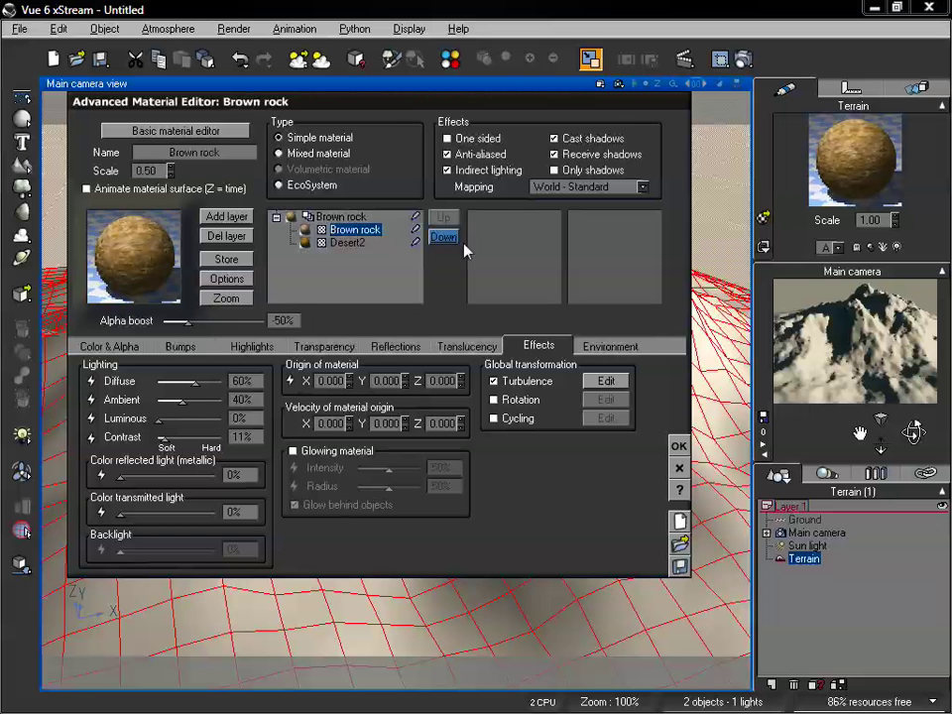
{"action": "left_click", "coordinate": [440, 238]}
{"action": "key", "text": "Up"}
{"action": "key", "text": "Down"}
{"action": "left_click", "coordinate": [441, 217]}
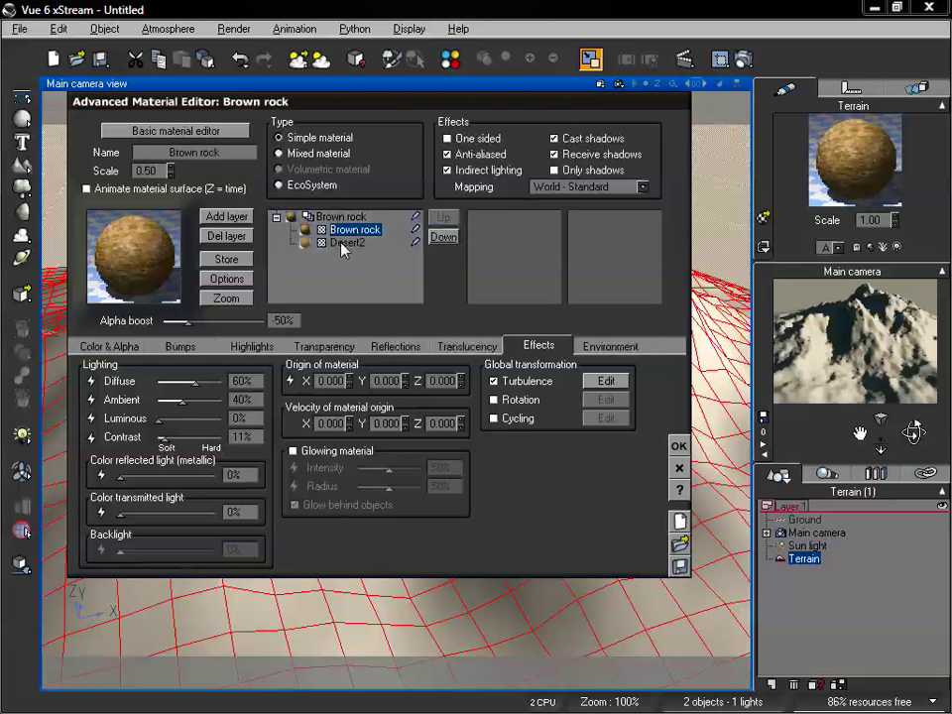
Compare the color and alpha settings of the Brown rock and Desert2 layers
{"action": "left_click", "coordinate": [347, 243]}
{"action": "key", "text": "Up"}
{"action": "key", "text": "Down"}
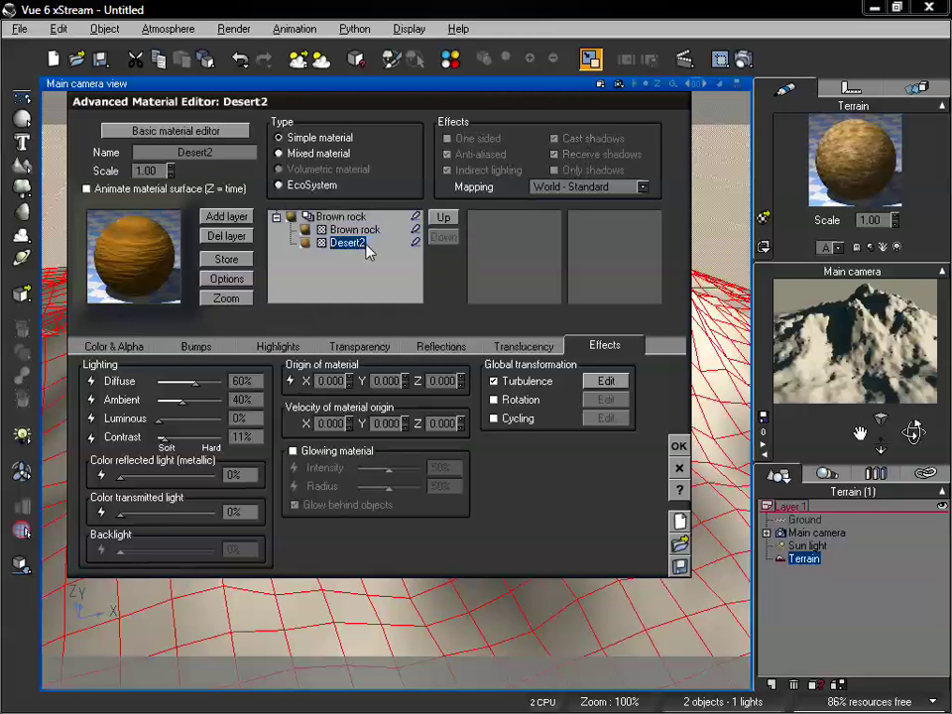
{"action": "left_click", "coordinate": [134, 348]}
{"action": "key", "text": "Up"}
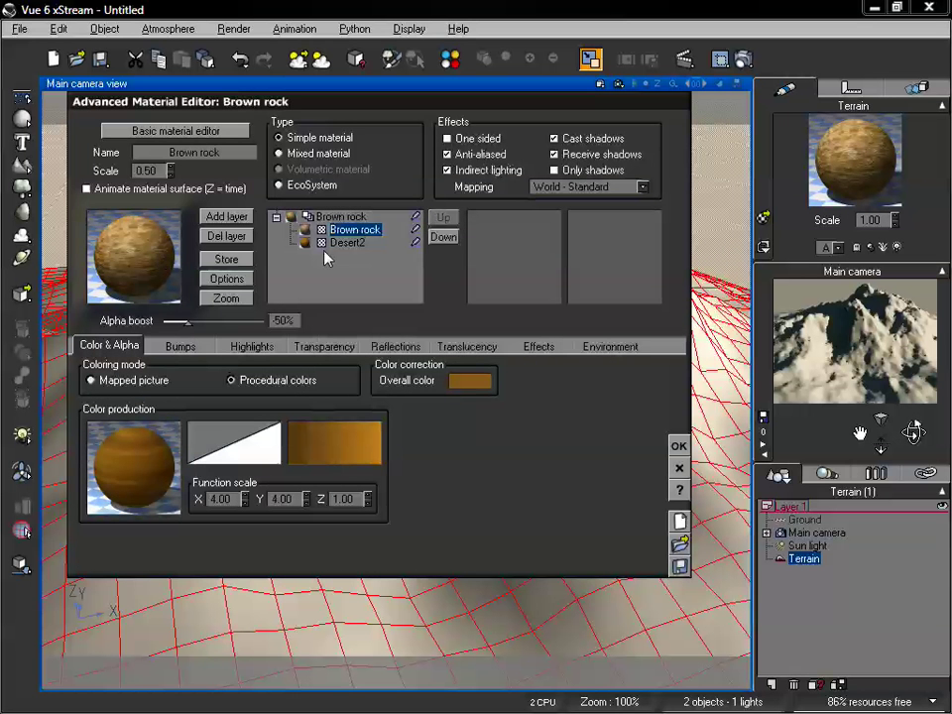
{"action": "key", "text": "Down"}
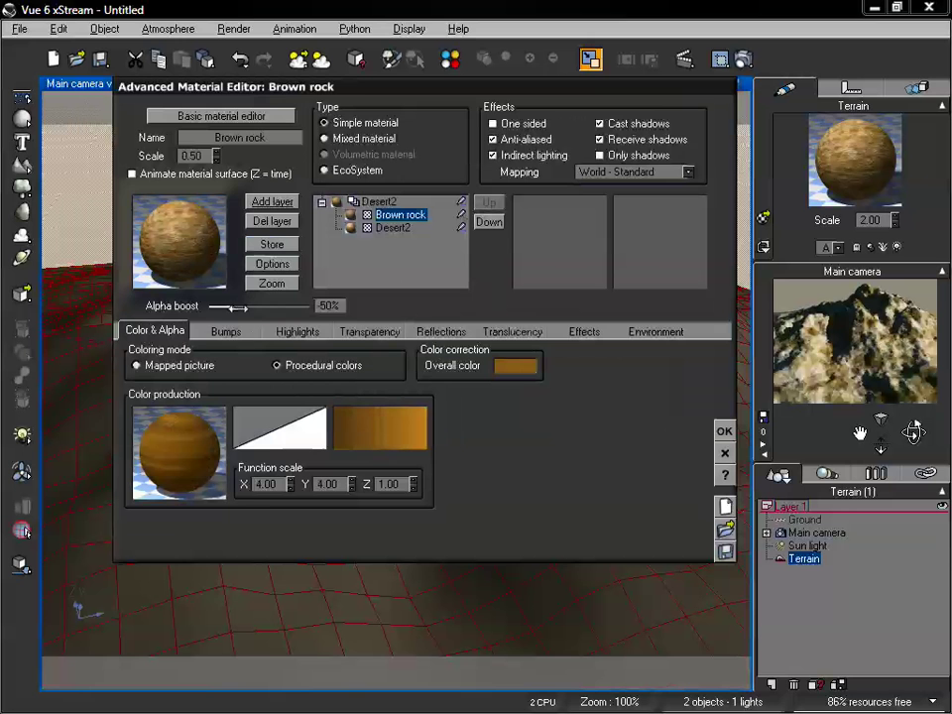
{"action": "left_click", "coordinate": [405, 232]}
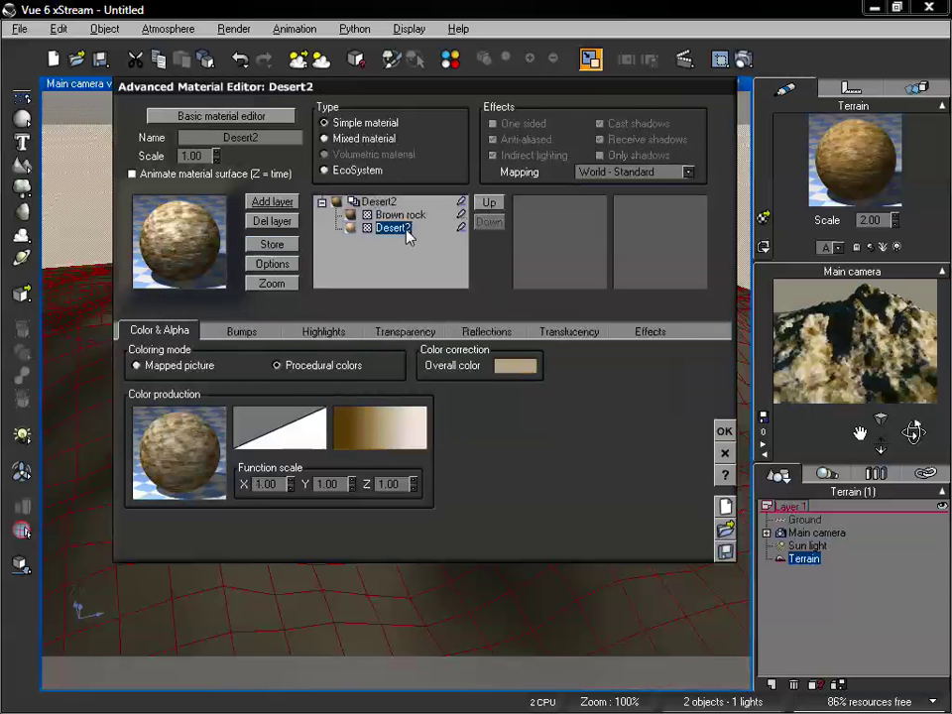
Try alpha boost values of about -1%, +88%, -34% and -39% on the Brown rock layer
{"action": "left_click", "coordinate": [406, 216]}
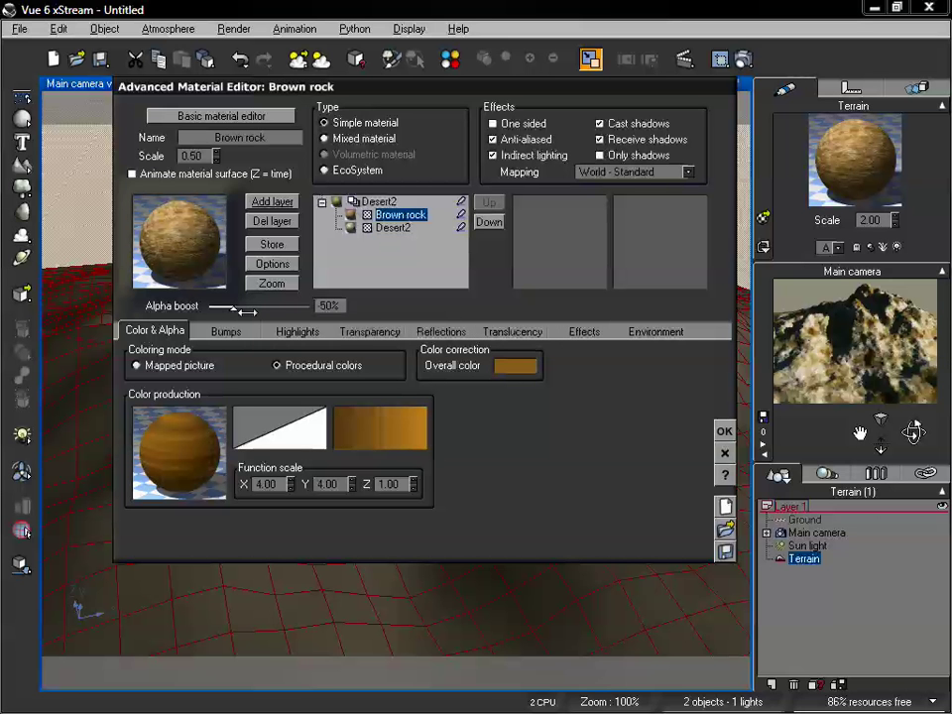
{"action": "left_click_drag", "start_coordinate": [246, 311], "coordinate": [260, 308]}
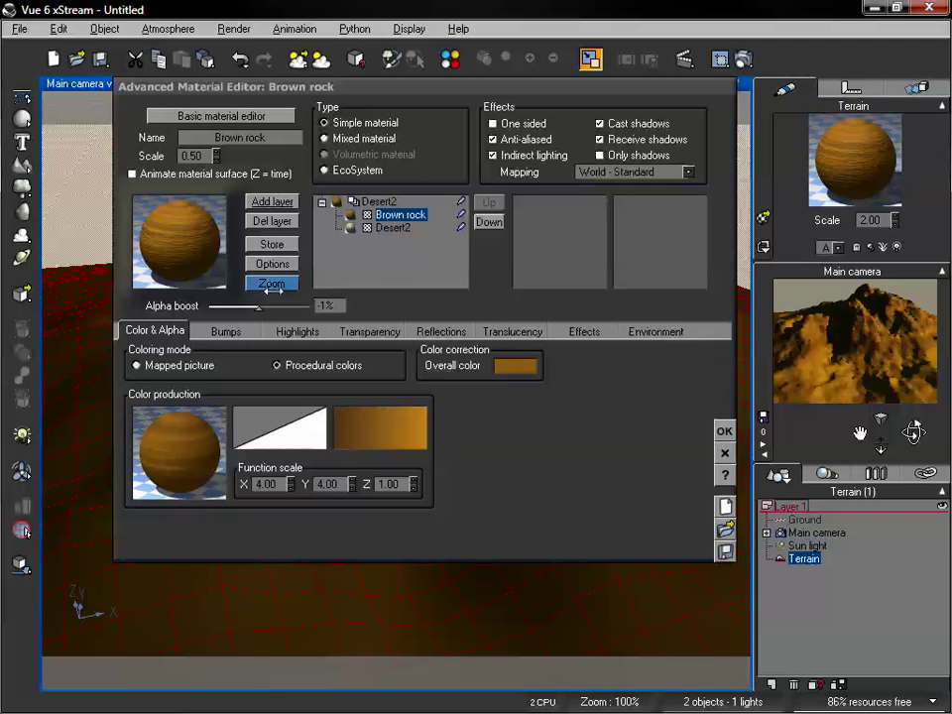
{"action": "left_click_drag", "start_coordinate": [257, 307], "coordinate": [298, 307]}
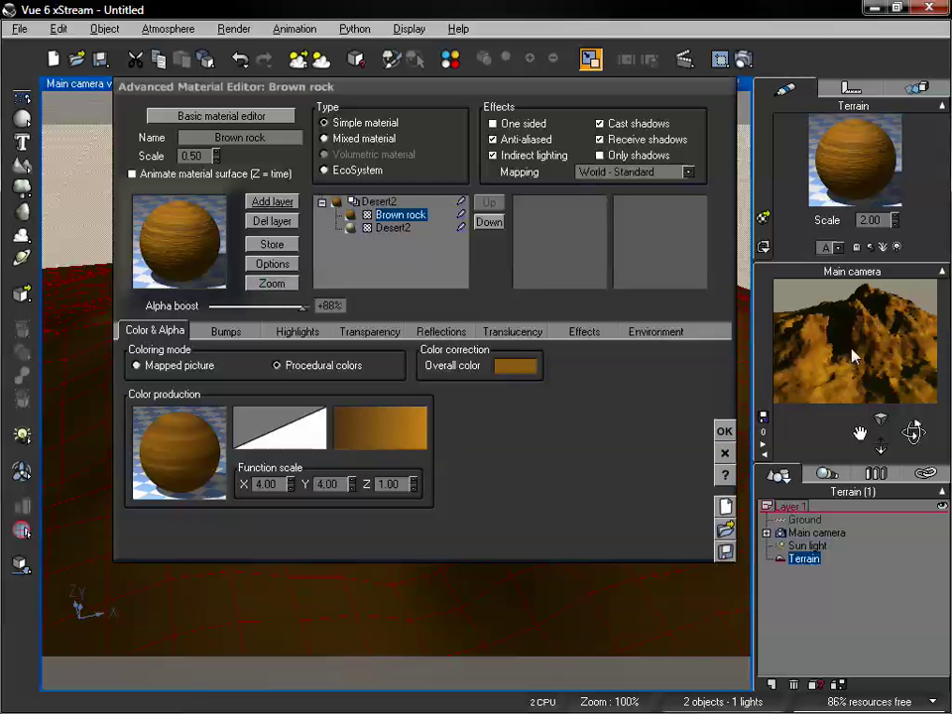
{"action": "left_click_drag", "start_coordinate": [302, 306], "coordinate": [235, 299]}
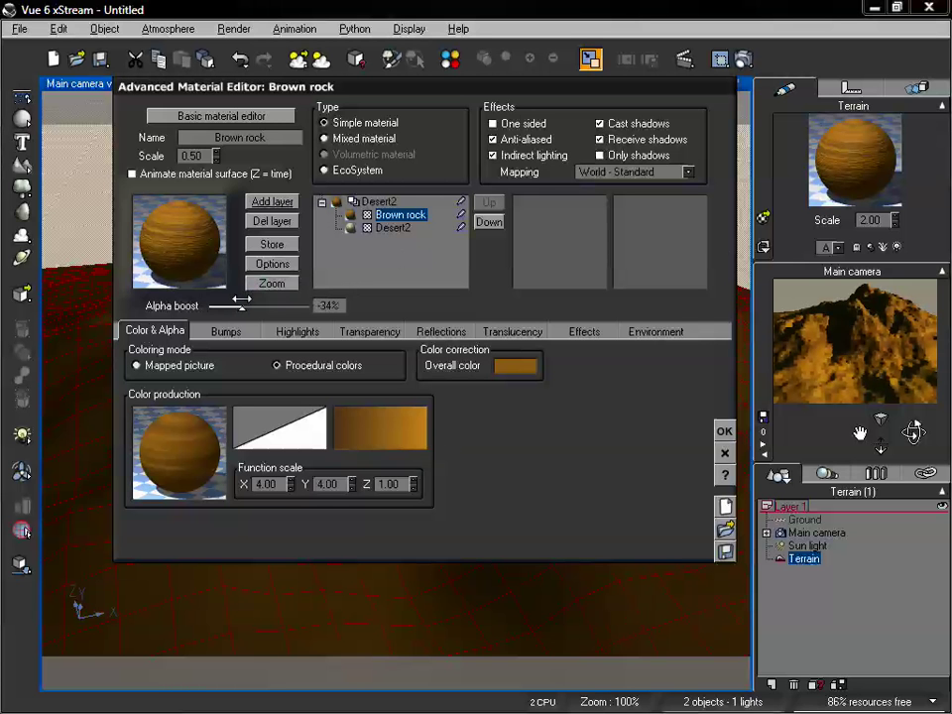
{"action": "mouse_move", "coordinate": [241, 300]}
{"action": "left_mouse_down"}
{"action": "mouse_move", "coordinate": [222, 306]}
{"action": "mouse_move", "coordinate": [238, 306]}
{"action": "left_mouse_up"}
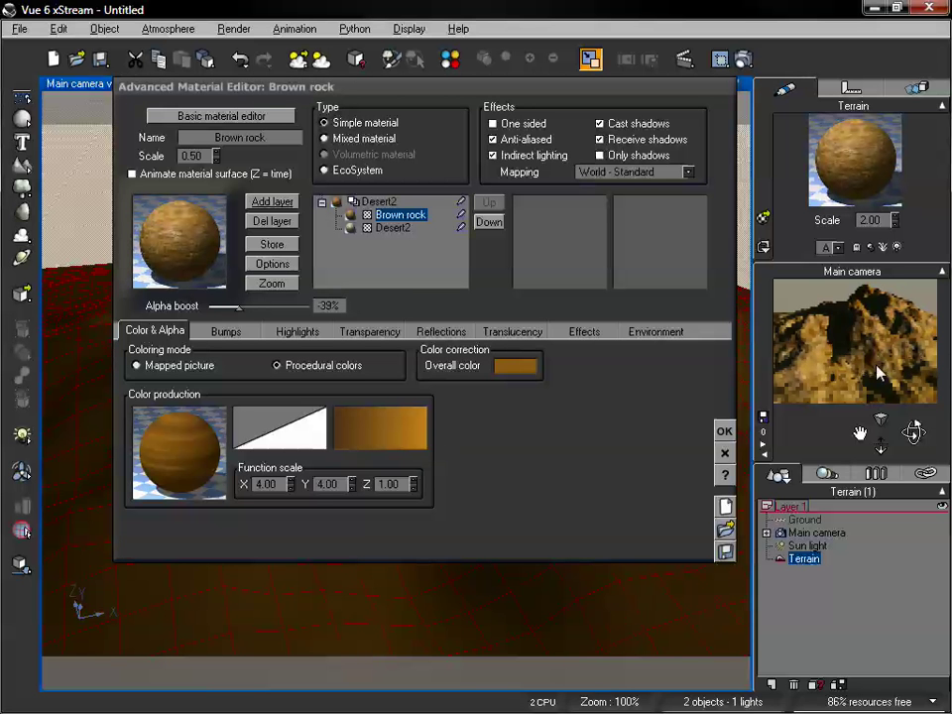
Set the Brown rock layer's alpha boost to -50%
{"action": "double_click", "coordinate": [327, 306]}
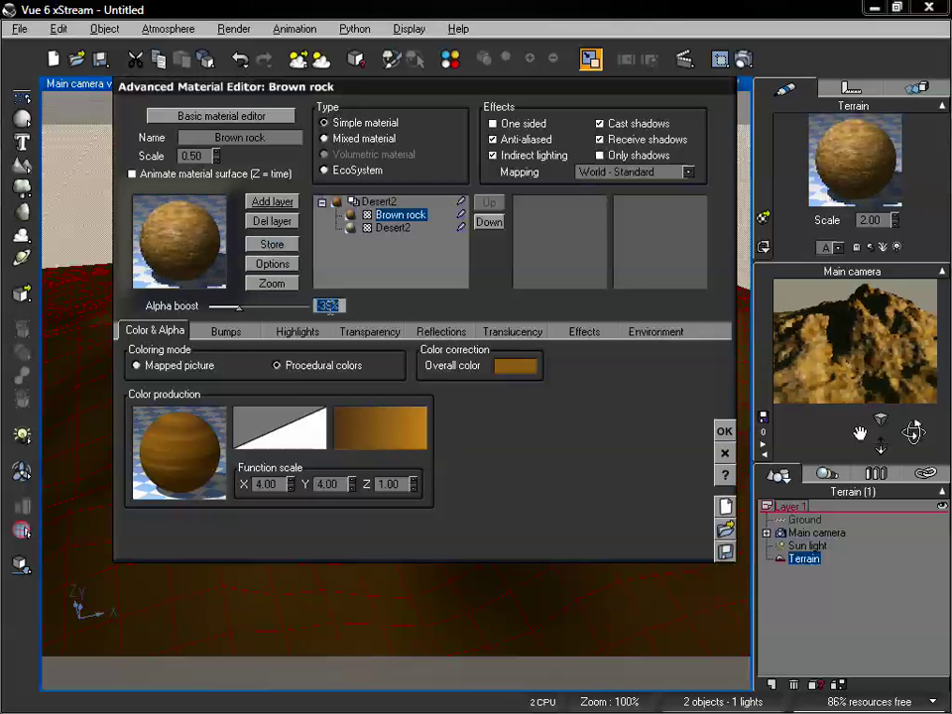
{"action": "type", "text": "1"}
{"action": "key", "text": "BackSpace"}
{"action": "type", "text": "-50"}
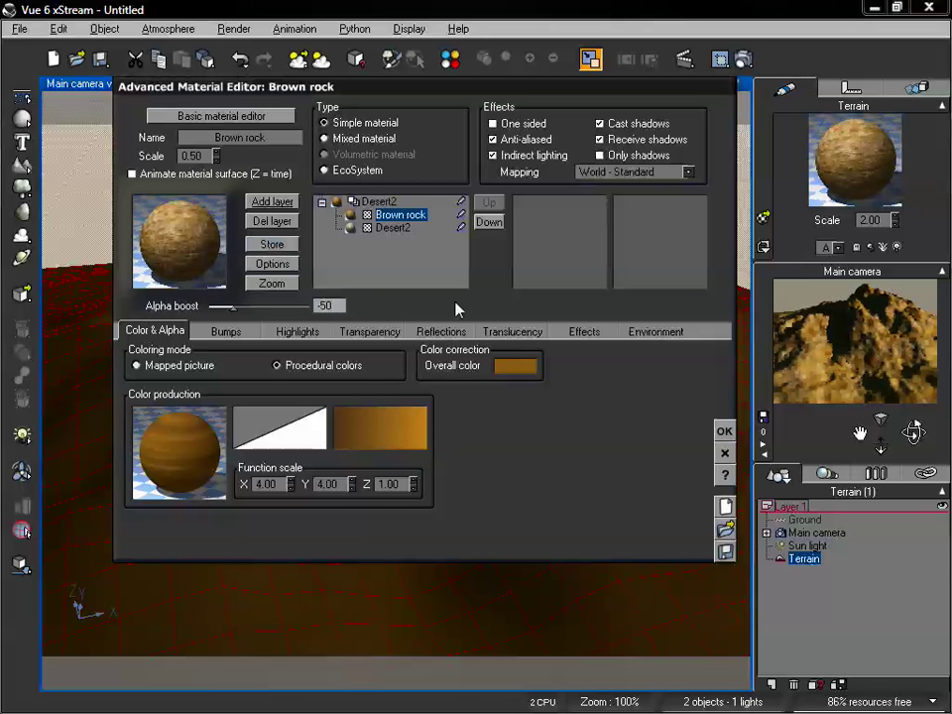
Examine the Brown rock layer's environment constraints and check which settings are offered for the Desert2 base layer
{"action": "left_click", "coordinate": [684, 337]}
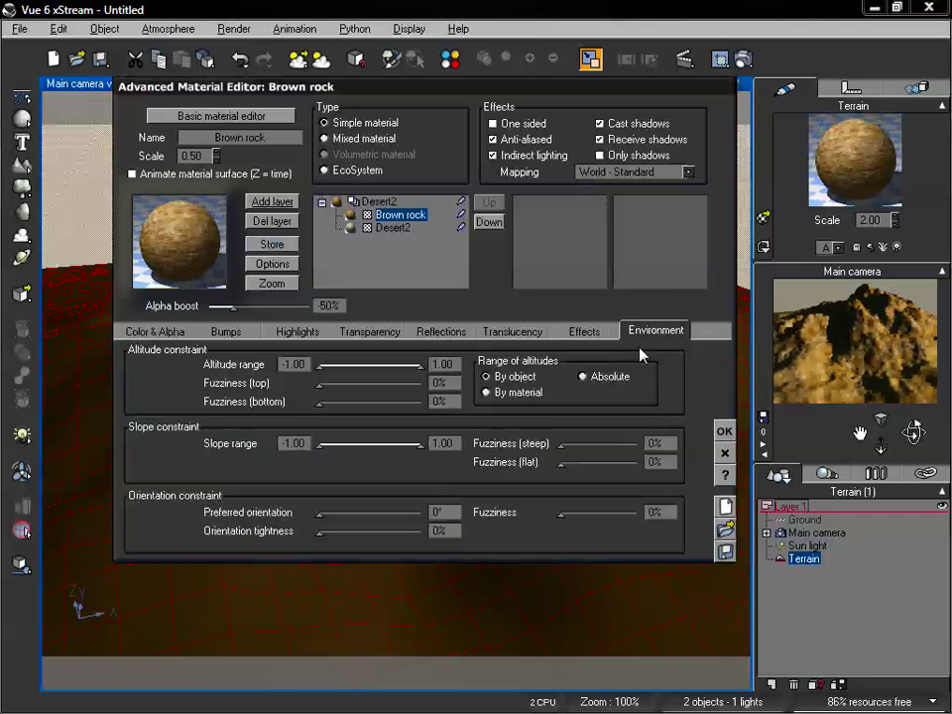
{"action": "left_click", "coordinate": [393, 228]}
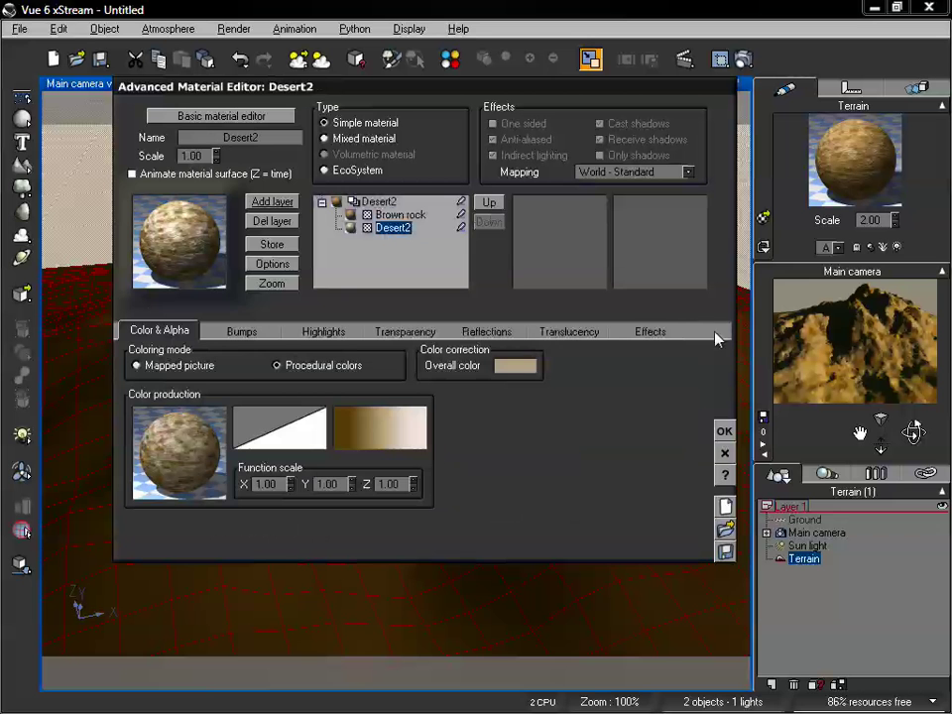
Compare the Absolute, By material and By object altitude range modes in the Brown rock layer's environment constraints, returning to By object
{"action": "left_click", "coordinate": [397, 217]}
{"action": "left_click", "coordinate": [655, 331]}
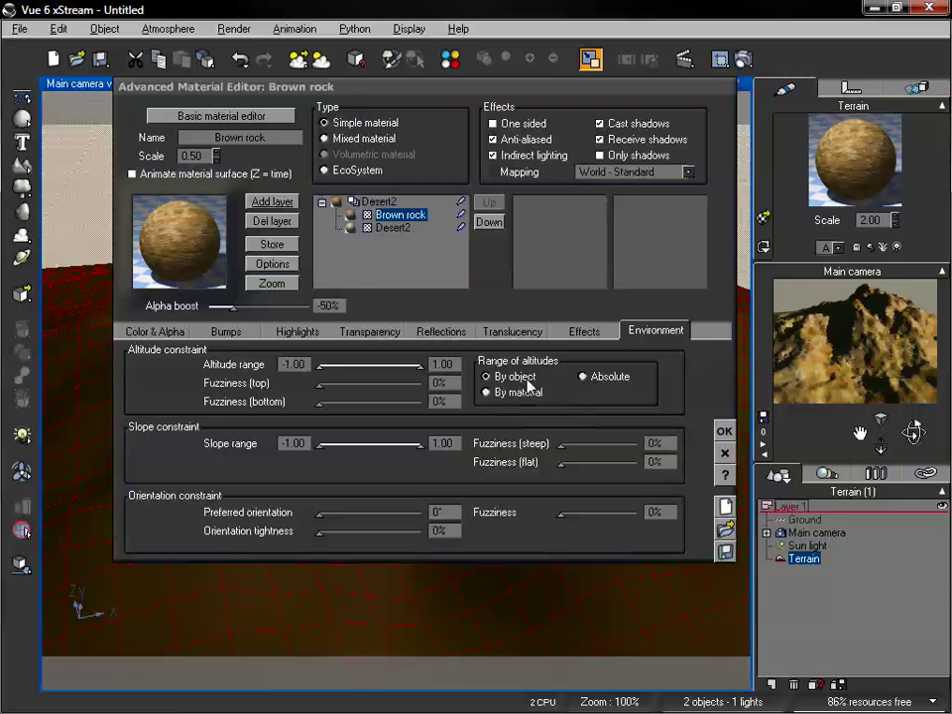
{"action": "left_click", "coordinate": [583, 380]}
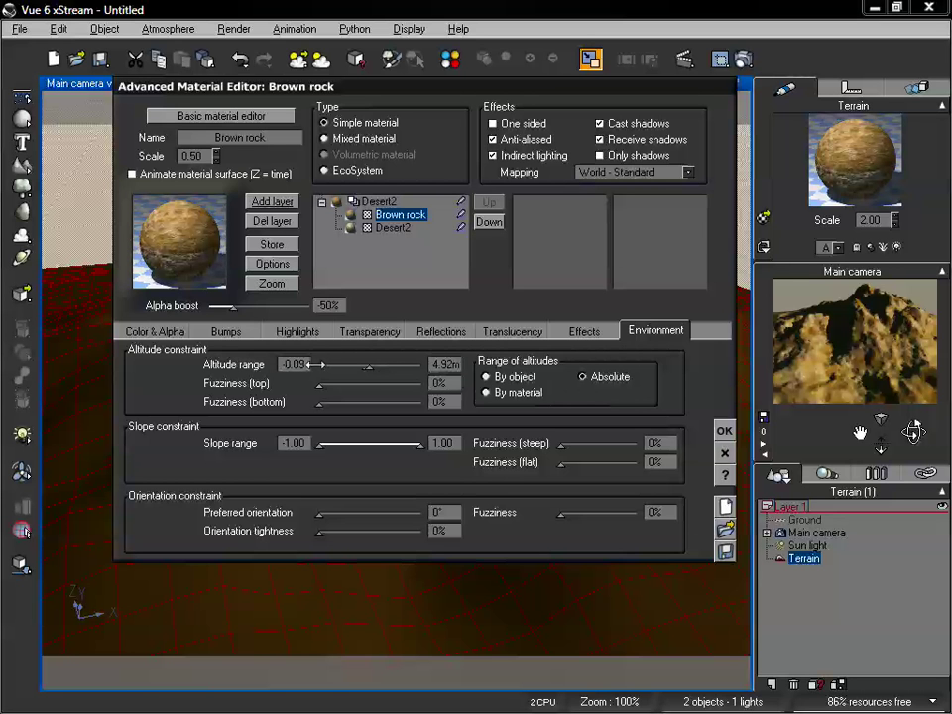
{"action": "left_click", "coordinate": [493, 395]}
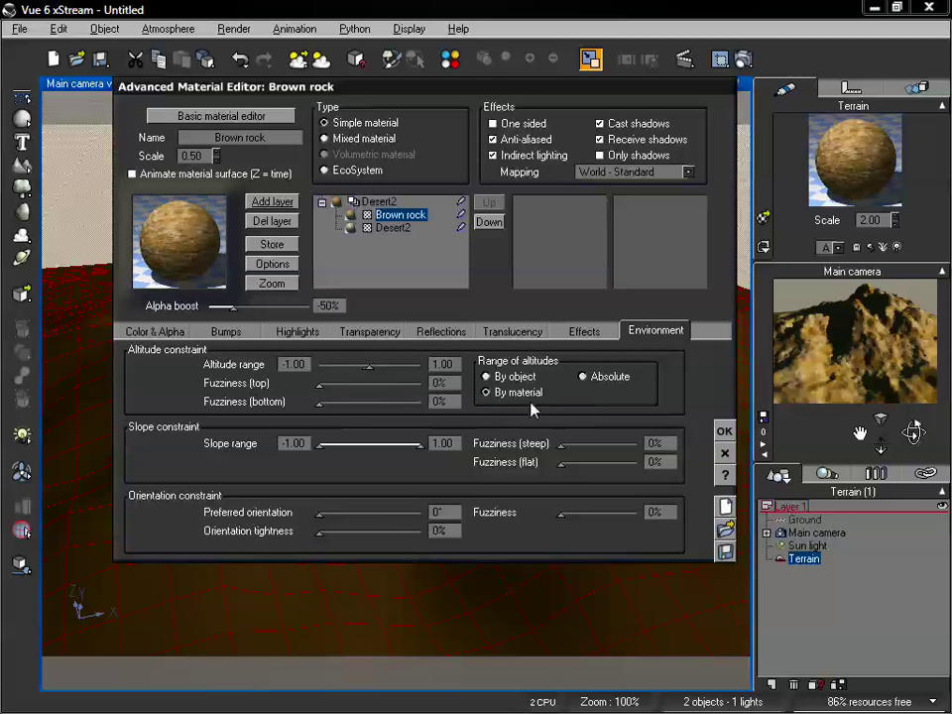
{"action": "left_click", "coordinate": [584, 377]}
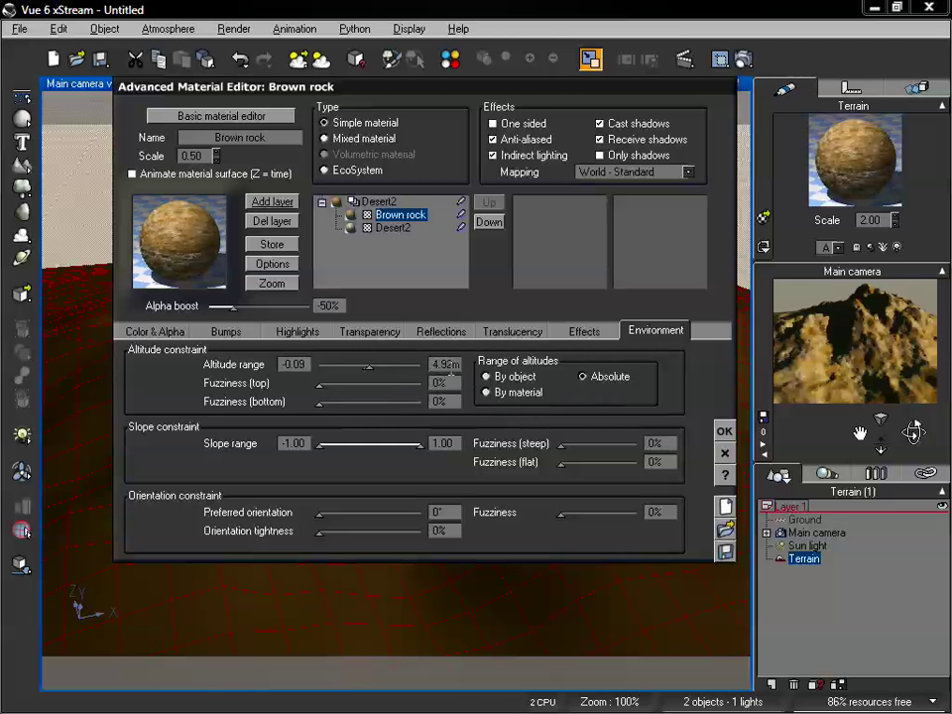
{"action": "left_click", "coordinate": [496, 378]}
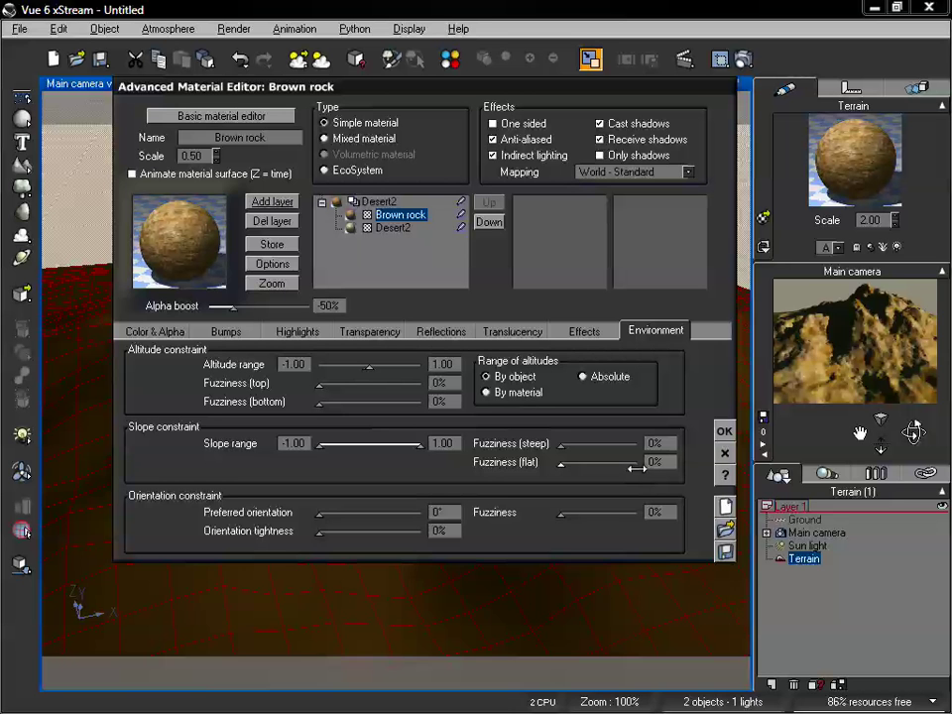
{"action": "left_click", "coordinate": [513, 385]}
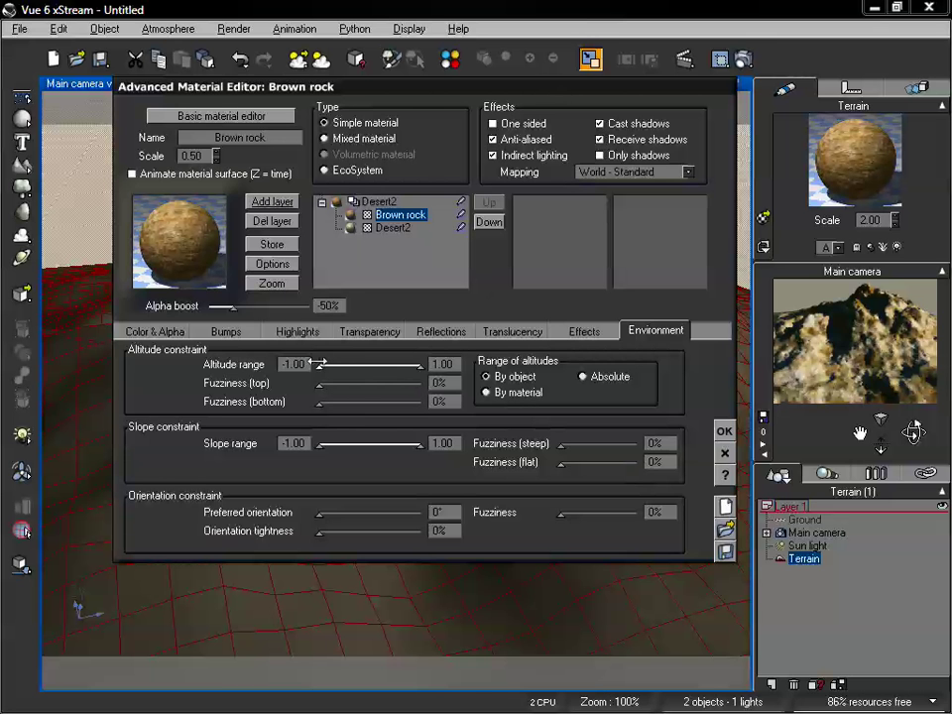
Try minimum altitudes of about 0.25 and -0.05 for the Brown rock layer, and set its alpha boost to 0
{"action": "left_click_drag", "start_coordinate": [427, 94], "coordinate": [385, 121]}
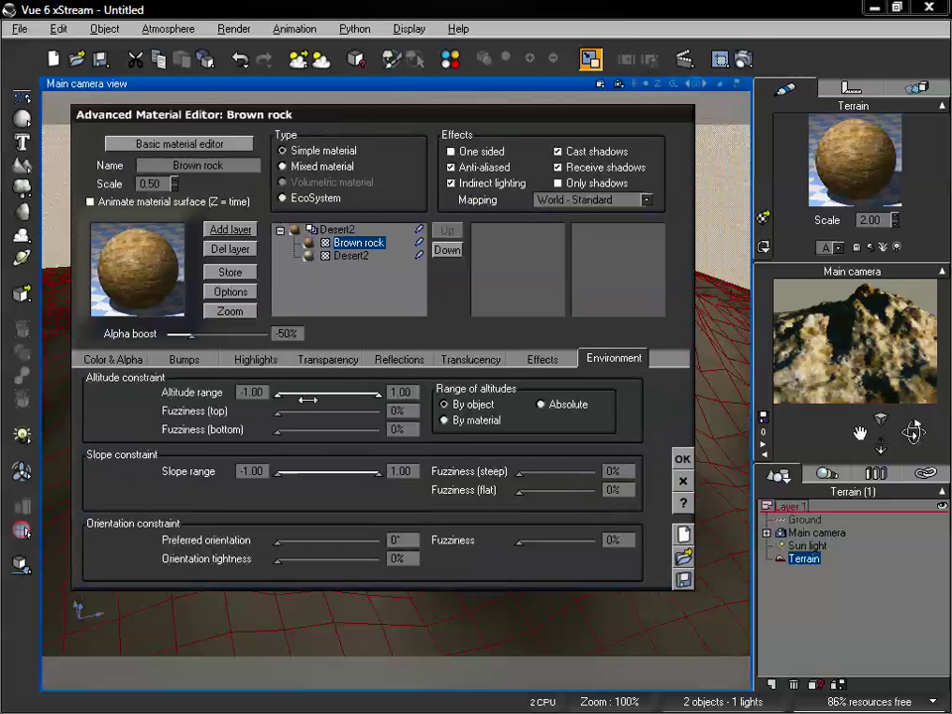
{"action": "left_click_drag", "start_coordinate": [281, 397], "coordinate": [343, 394]}
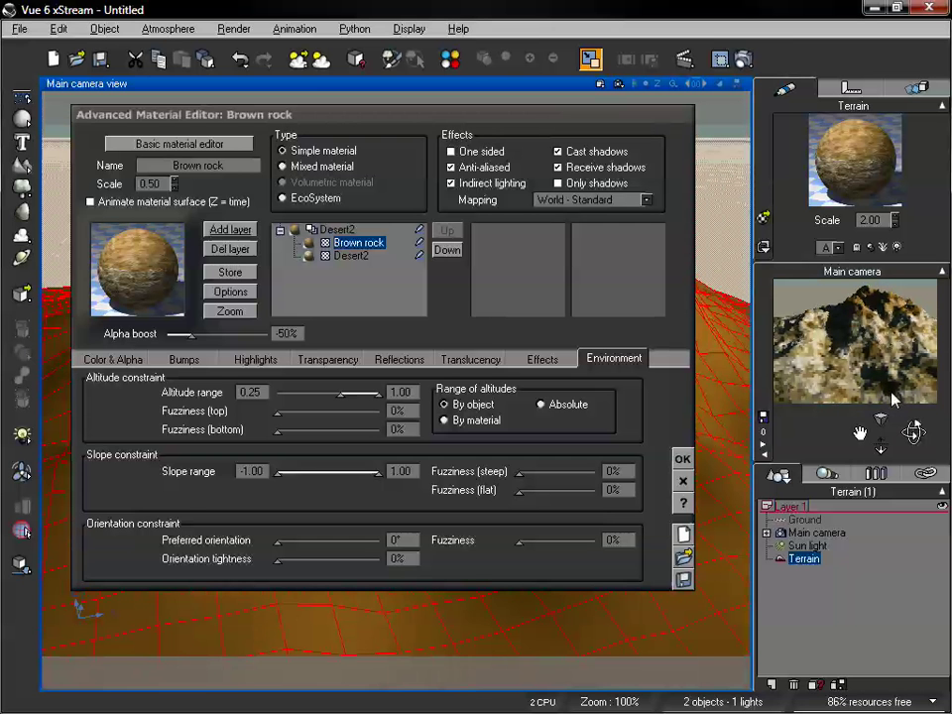
{"action": "left_click_drag", "start_coordinate": [371, 390], "coordinate": [355, 391]}
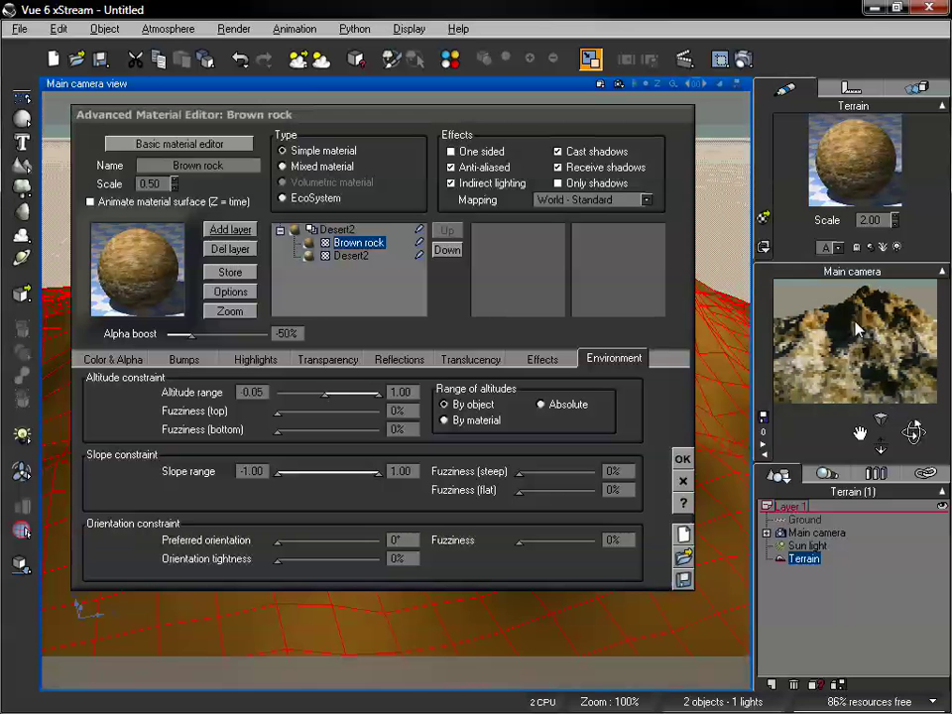
{"action": "type", "text": "0"}
{"action": "key", "text": "Return"}
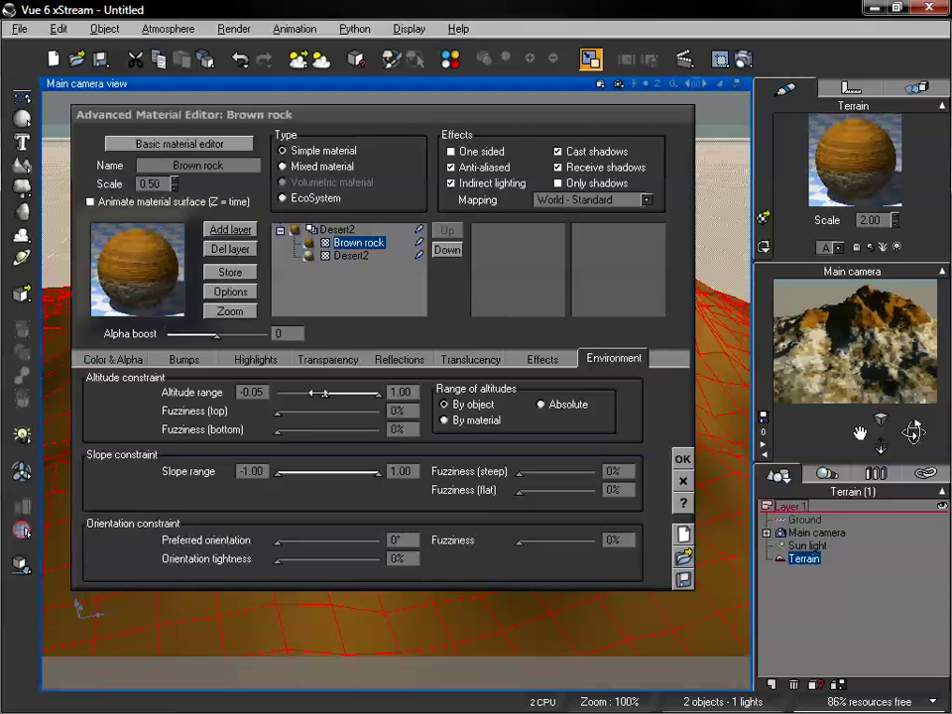
Limit the Brown rock layer's altitude range to about -0.36 to 0.38 and inspect the band on the terrain up close
{"action": "left_click_drag", "start_coordinate": [325, 393], "coordinate": [310, 393]}
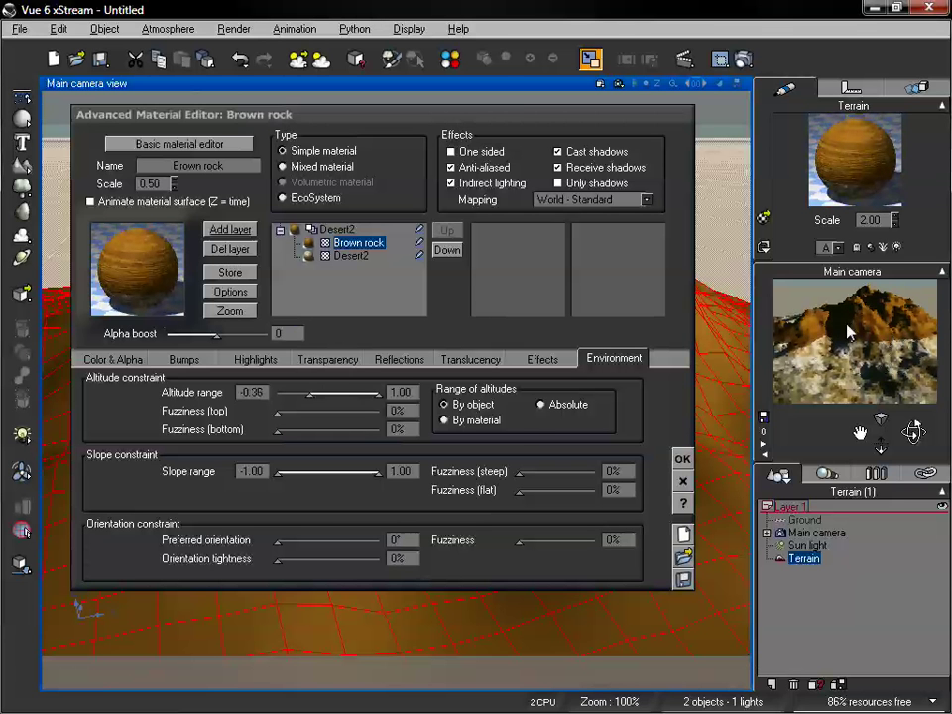
{"action": "left_click_drag", "start_coordinate": [379, 393], "coordinate": [344, 393]}
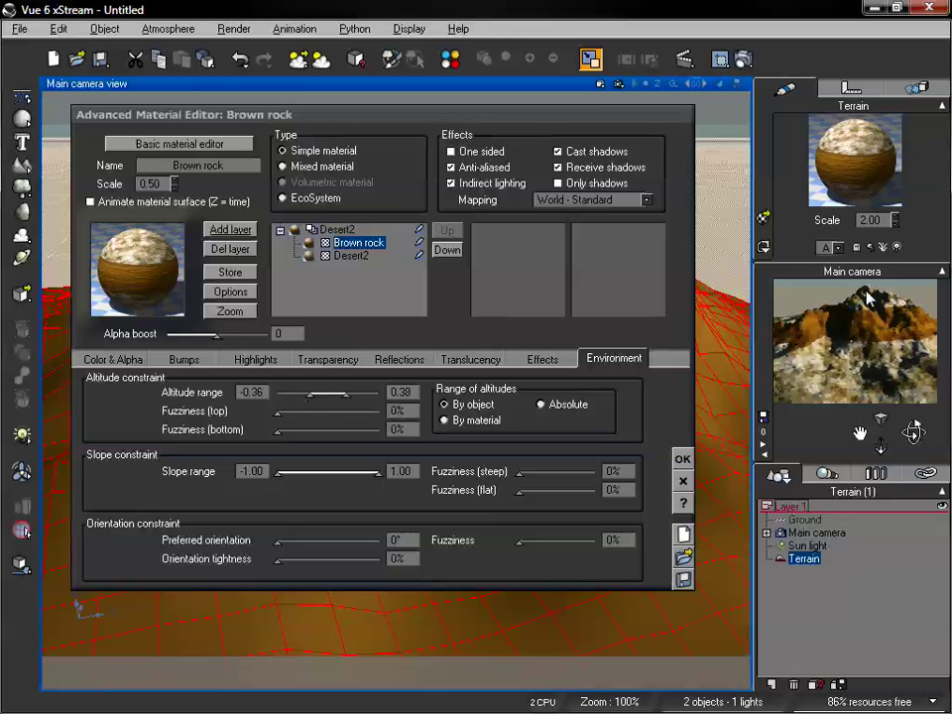
{"action": "mouse_move", "coordinate": [881, 448]}
{"action": "left_mouse_down"}
{"action": "mouse_move", "coordinate": [859, 432]}
{"action": "mouse_move", "coordinate": [882, 446]}
{"action": "left_mouse_up"}
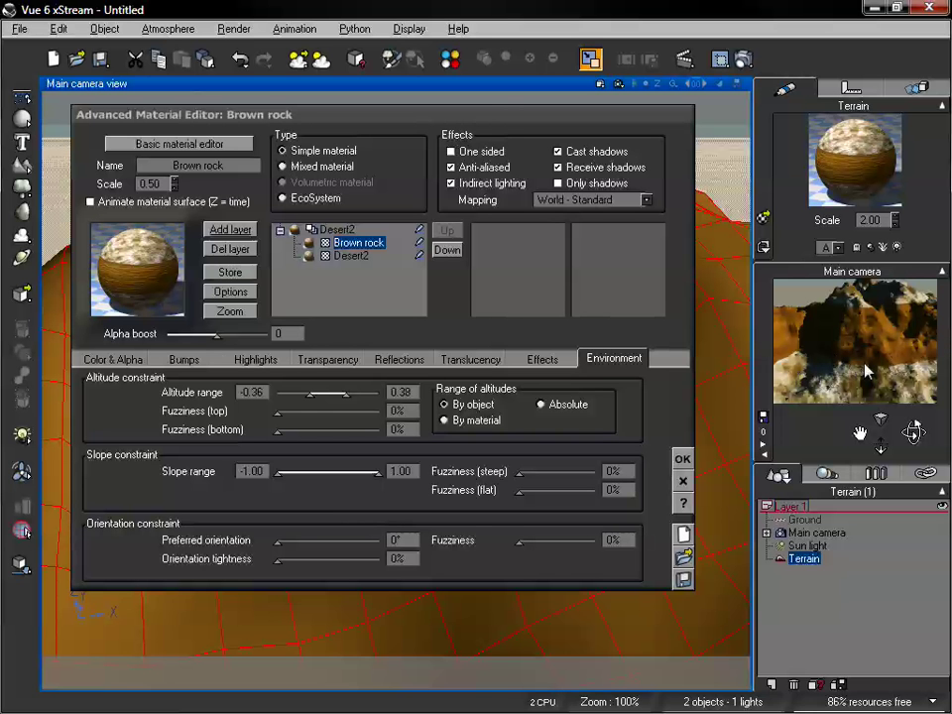
{"action": "left_click_drag", "start_coordinate": [879, 440], "coordinate": [879, 444]}
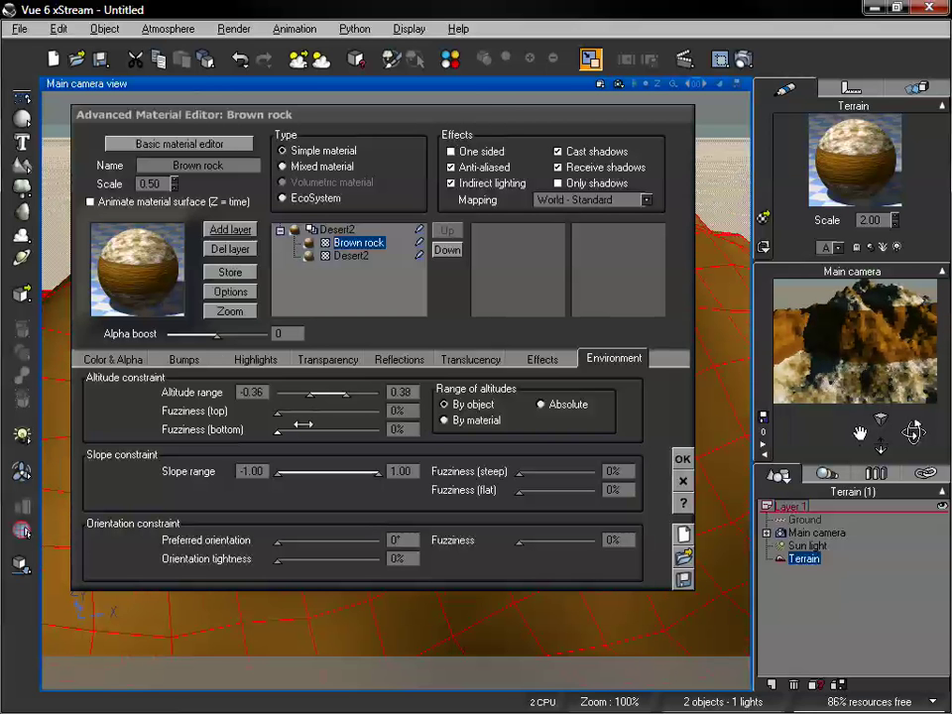
Soften the altitude band's edges, trying bottom fuzziness of about 29% and 13% before 5%, and set top fuzziness to about 12%
{"action": "left_click_drag", "start_coordinate": [273, 431], "coordinate": [301, 431]}
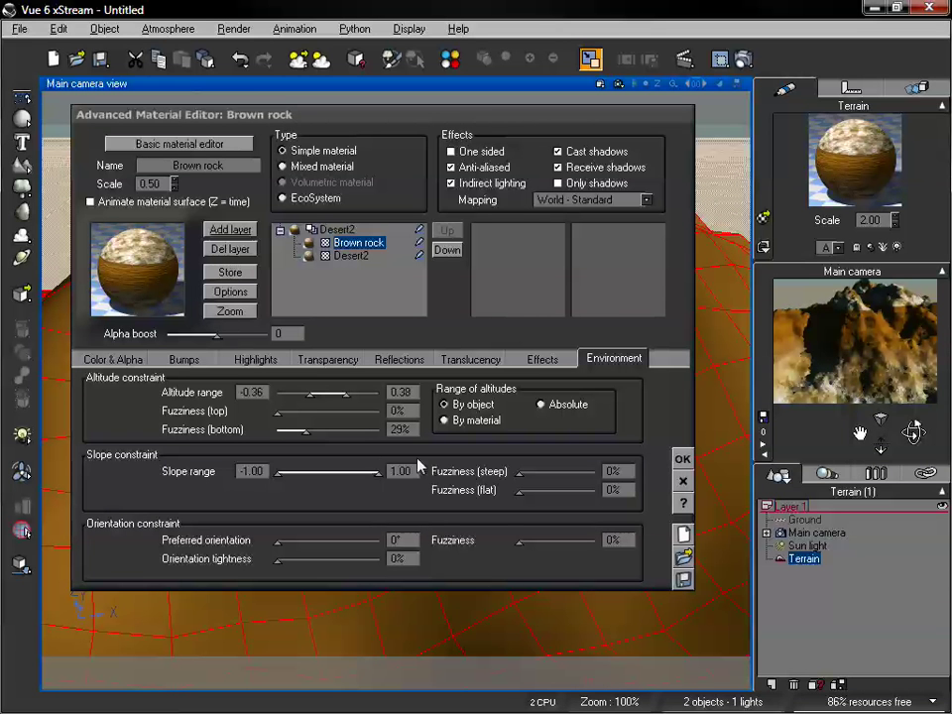
{"action": "left_click_drag", "start_coordinate": [306, 420], "coordinate": [289, 425]}
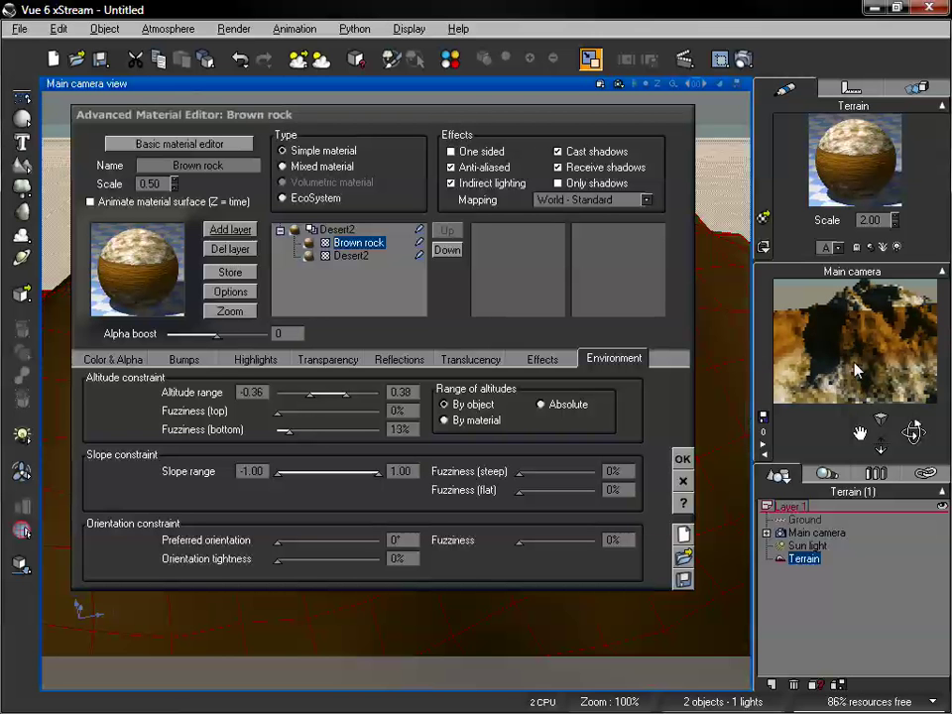
{"action": "left_click_drag", "start_coordinate": [291, 430], "coordinate": [287, 430]}
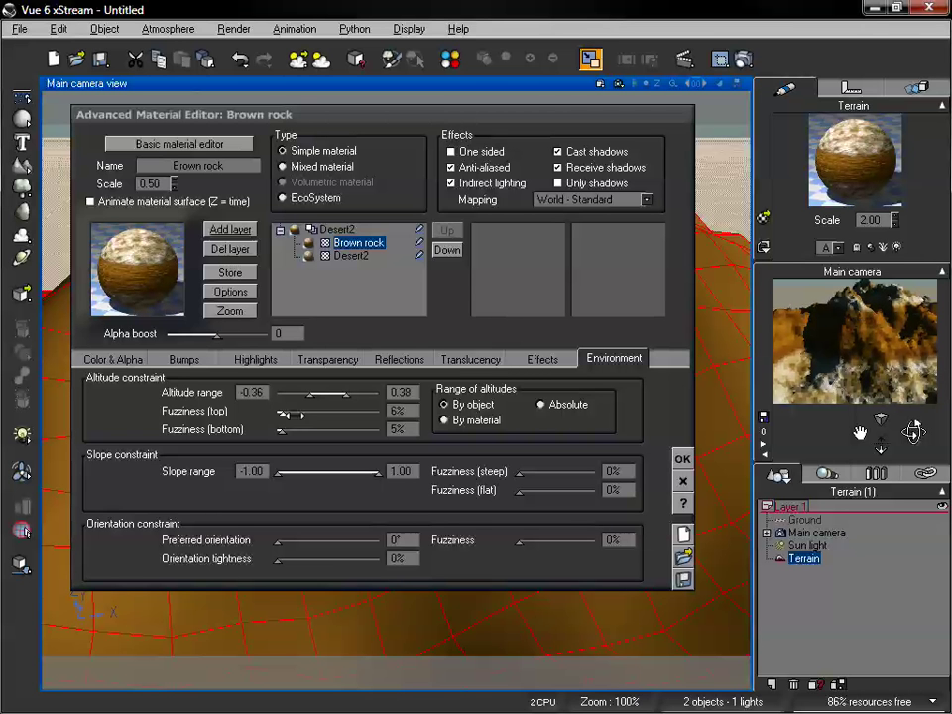
{"action": "left_click_drag", "start_coordinate": [319, 409], "coordinate": [291, 413]}
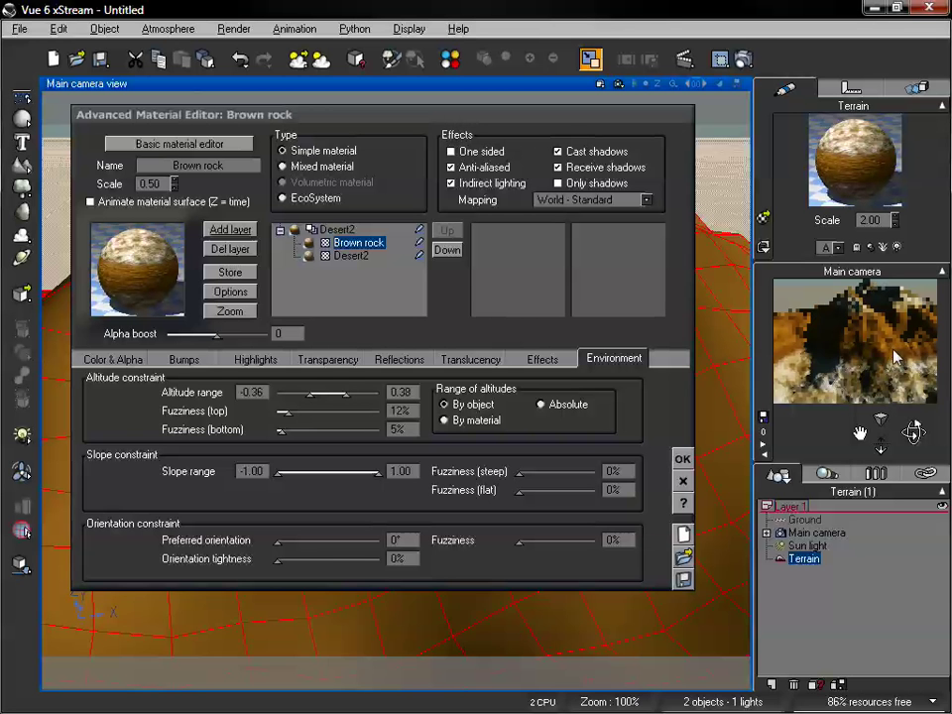
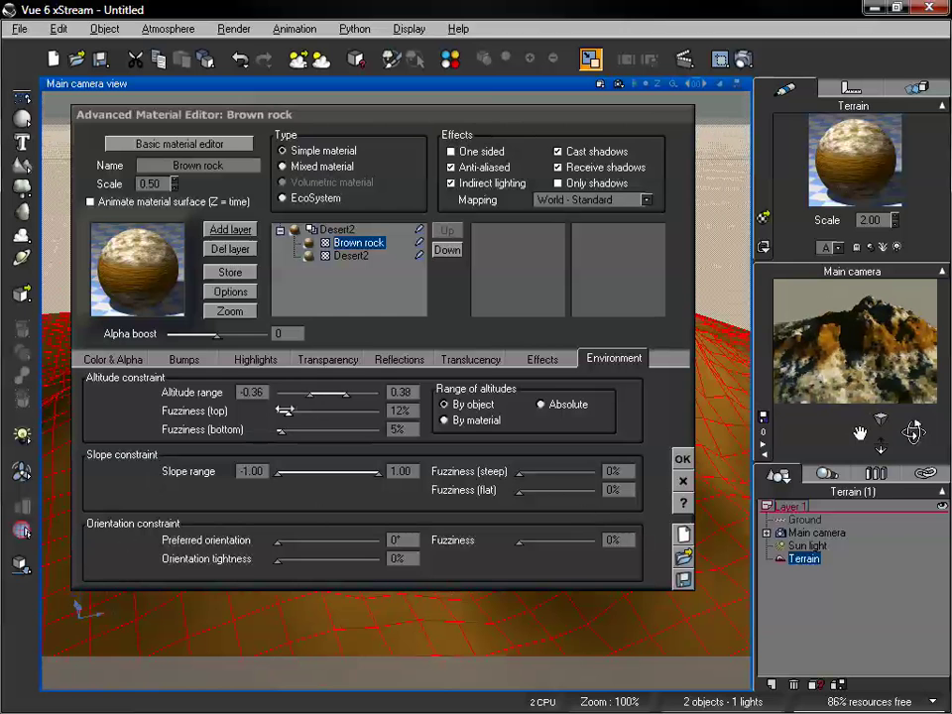
Reset the Brown rock layer's altitude range to -1.00 to 1.00 and both altitude fuzziness values to 0%
{"action": "left_click_drag", "start_coordinate": [290, 412], "coordinate": [277, 391]}
{"action": "left_click_drag", "start_coordinate": [346, 391], "coordinate": [381, 391]}
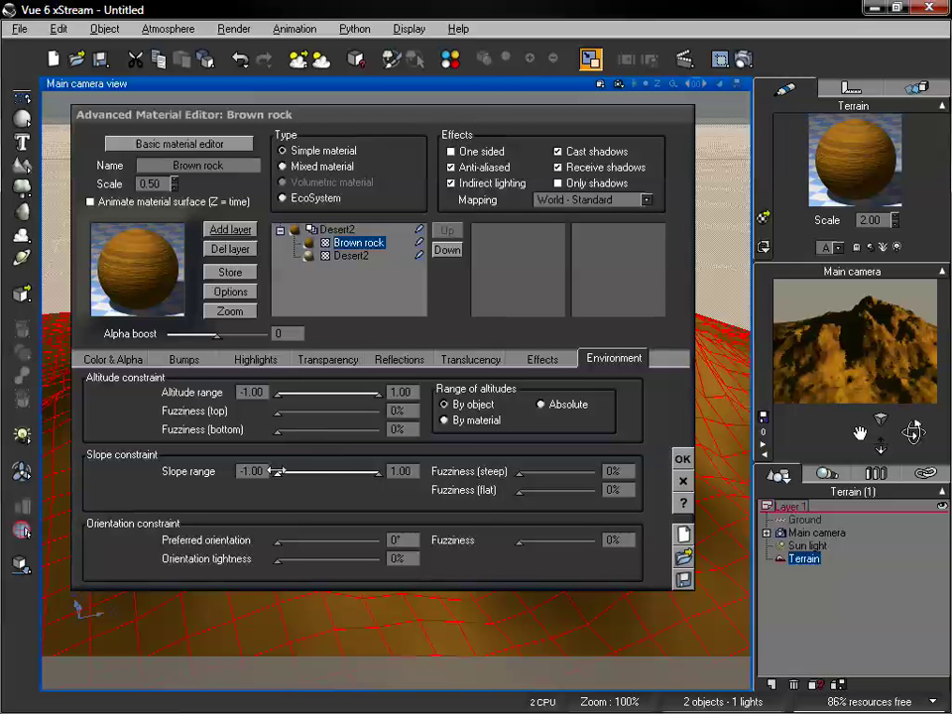
Try lower slope limits of about 0.00 and 0.64 and an upper limit of 0.07, ending with a slope range of -1.00 to 0.57
{"action": "left_click_drag", "start_coordinate": [277, 472], "coordinate": [325, 472]}
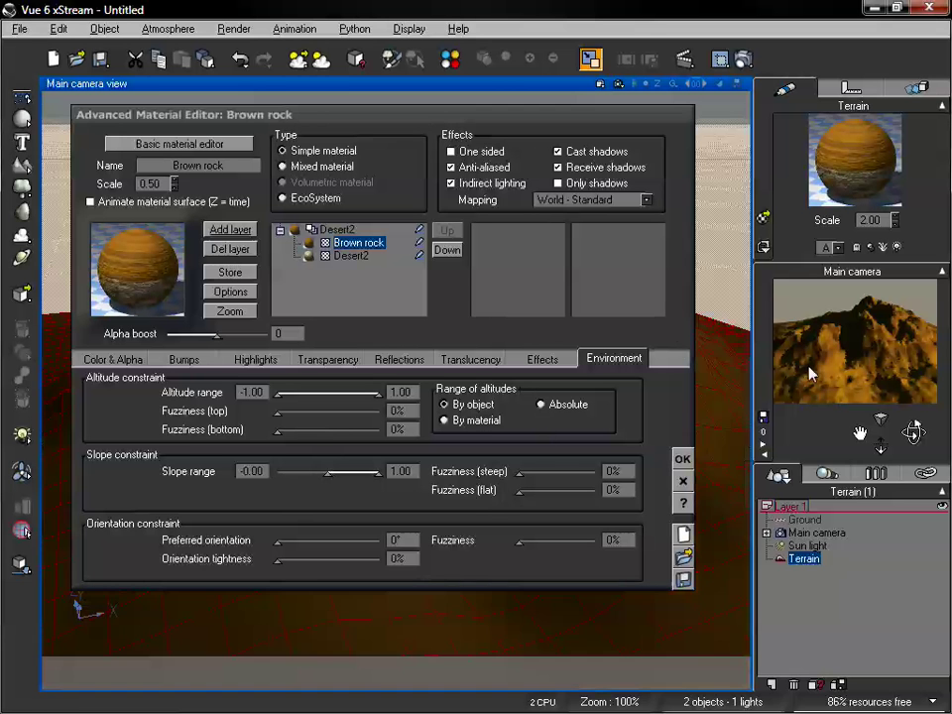
{"action": "left_click_drag", "start_coordinate": [328, 472], "coordinate": [365, 472]}
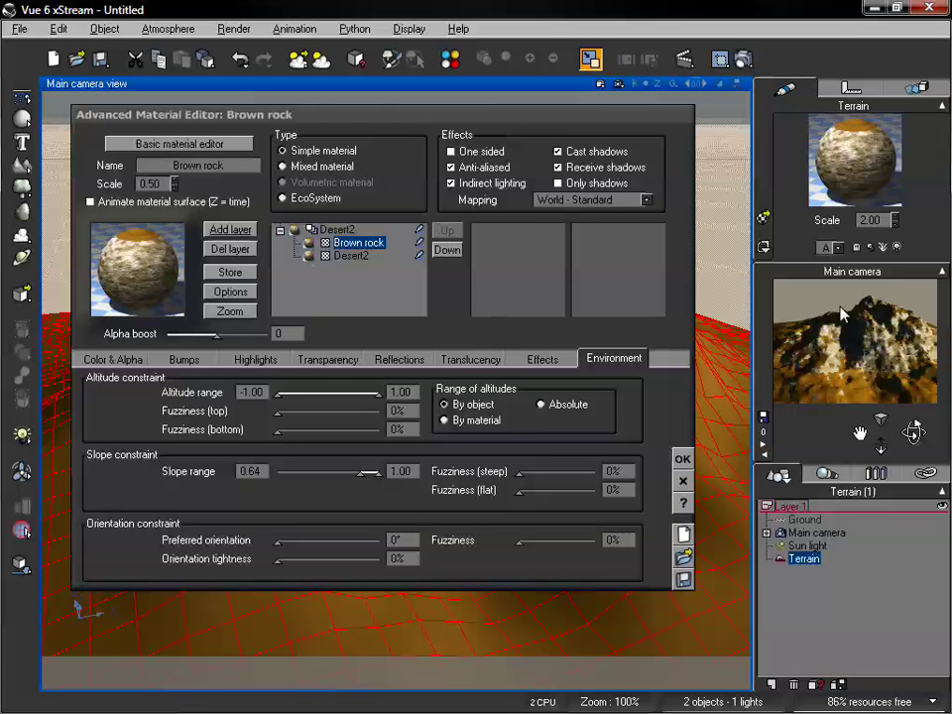
{"action": "left_click_drag", "start_coordinate": [369, 472], "coordinate": [277, 473]}
{"action": "left_click_drag", "start_coordinate": [350, 462], "coordinate": [331, 464]}
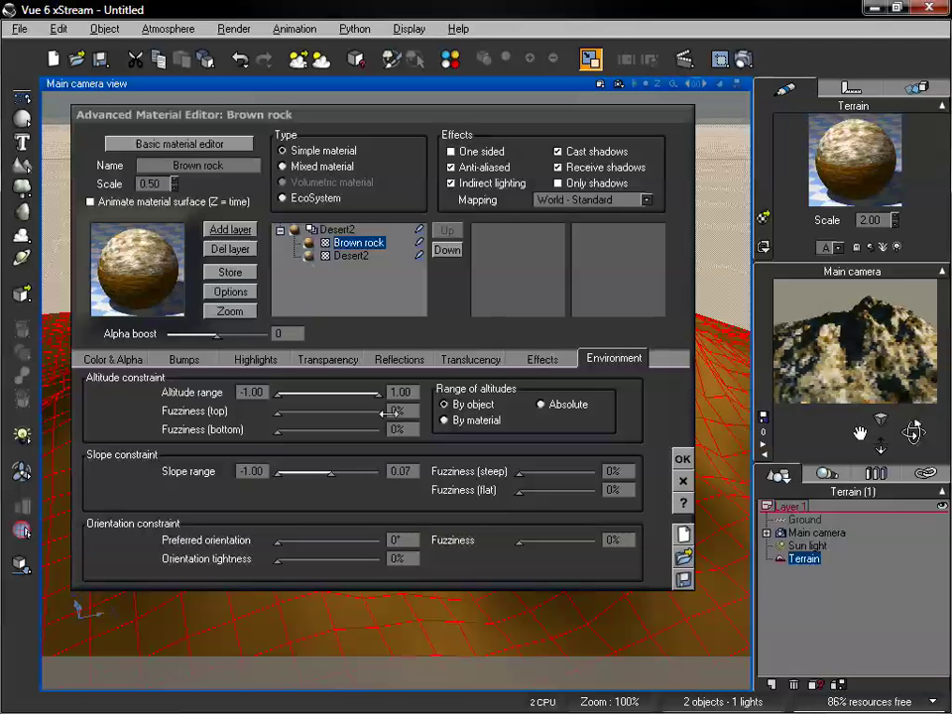
{"action": "left_click_drag", "start_coordinate": [331, 472], "coordinate": [355, 472]}
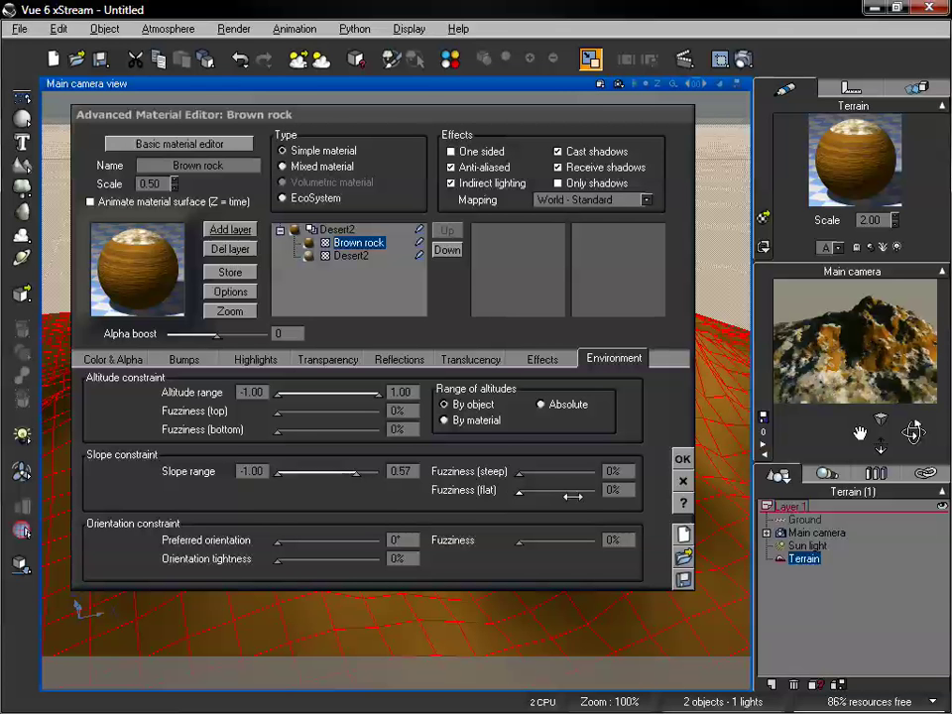
Set the steep and flat slope fuzziness to about 13% and review a full render of the terrain
{"action": "mouse_move", "coordinate": [518, 472]}
{"action": "left_mouse_down"}
{"action": "mouse_move", "coordinate": [551, 472]}
{"action": "mouse_move", "coordinate": [536, 472]}
{"action": "mouse_move", "coordinate": [535, 491]}
{"action": "mouse_move", "coordinate": [526, 491]}
{"action": "mouse_move", "coordinate": [527, 473]}
{"action": "left_mouse_up"}
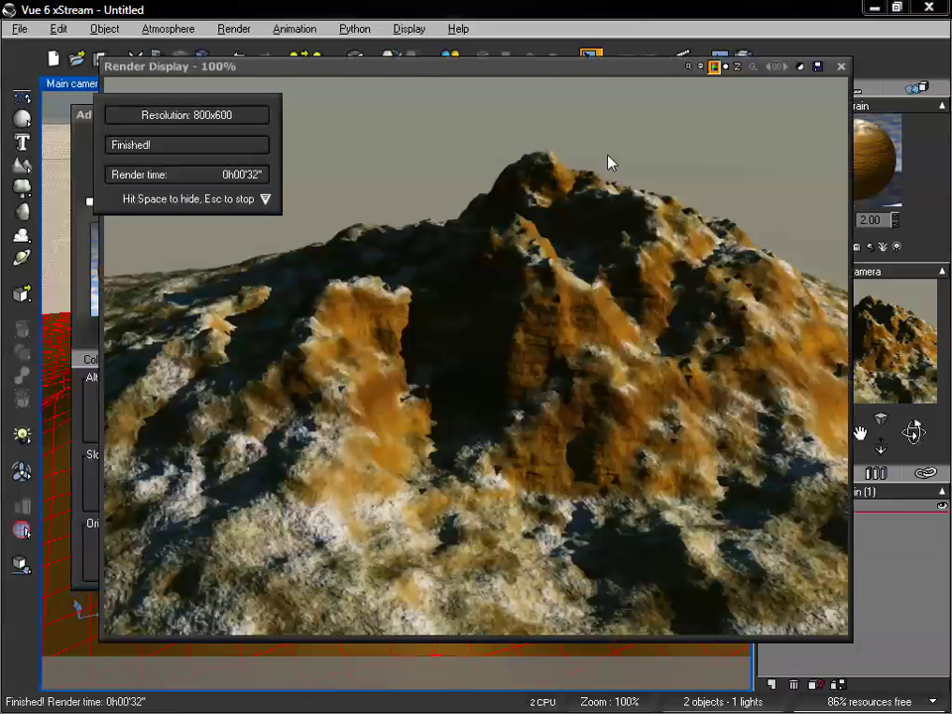
{"action": "key", "text": "space"}
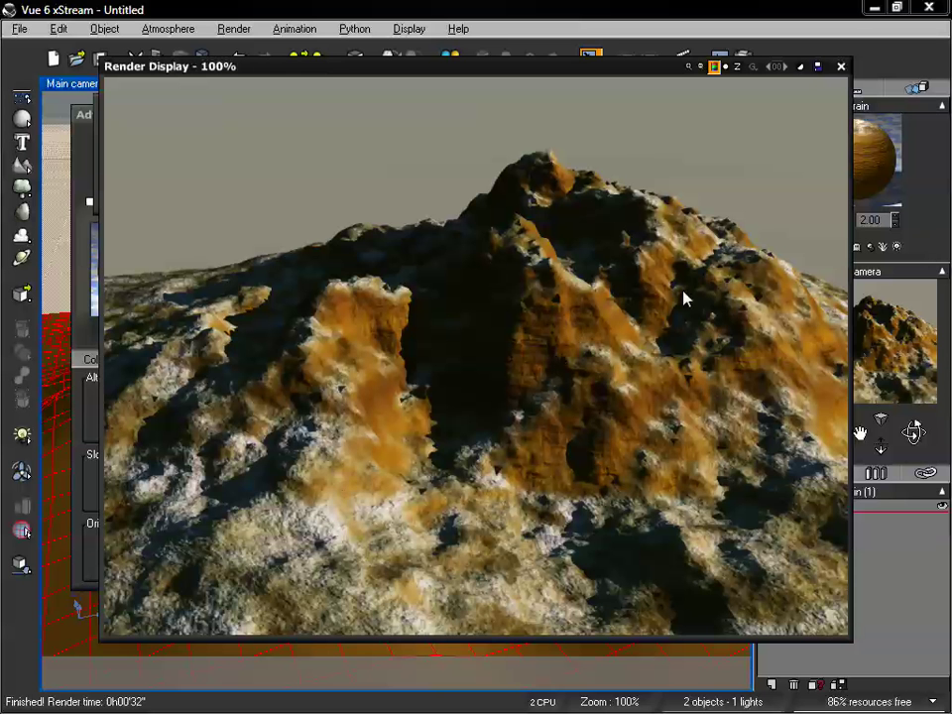
{"action": "left_click", "coordinate": [840, 68]}
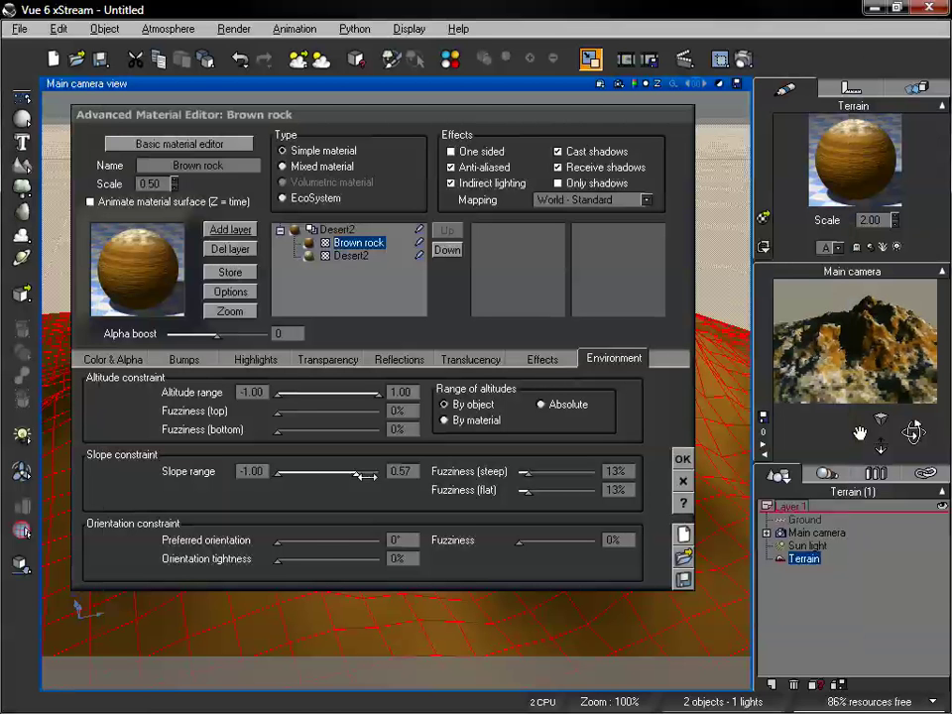
Reset the upper slope limit to 1.00 and constrain the Brown rock layer to a 180° orientation with about 51% tightness
{"action": "left_click_drag", "start_coordinate": [352, 471], "coordinate": [415, 506]}
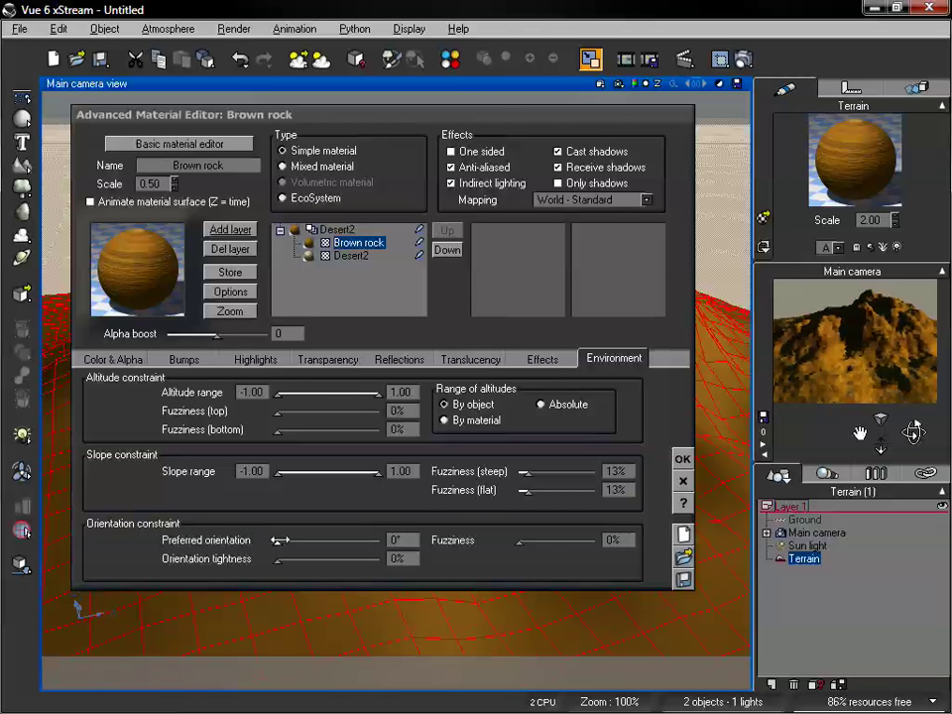
{"action": "left_click_drag", "start_coordinate": [288, 542], "coordinate": [342, 544]}
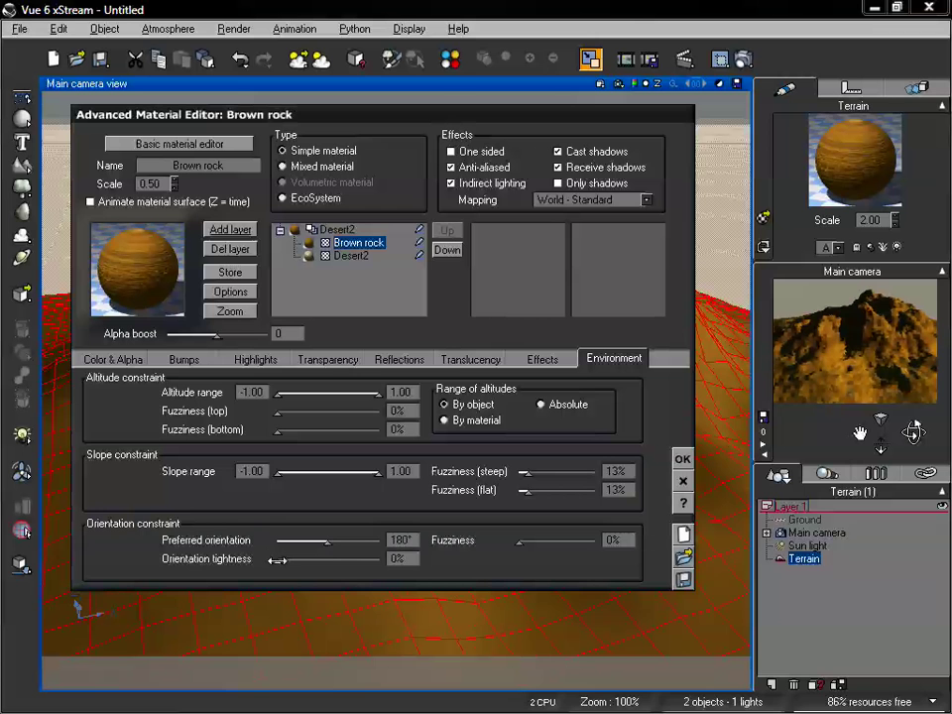
{"action": "left_click_drag", "start_coordinate": [287, 560], "coordinate": [326, 560]}
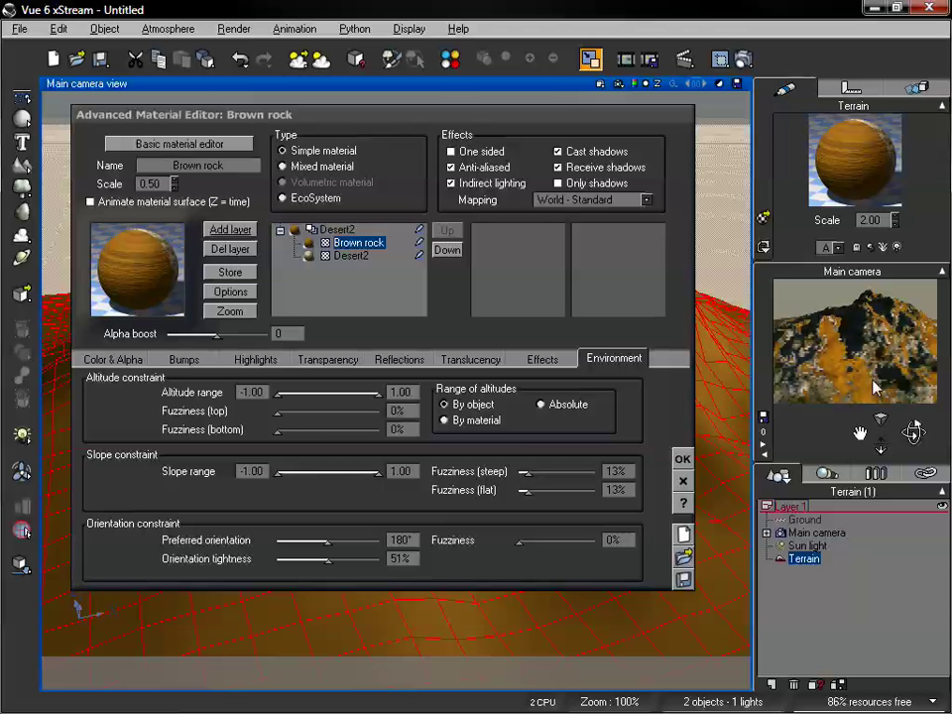
Try an orientation tightness of about 81%, reduce it to about 65%, and set the preferred orientation to about 74°
{"action": "left_click_drag", "start_coordinate": [910, 428], "coordinate": [914, 433]}
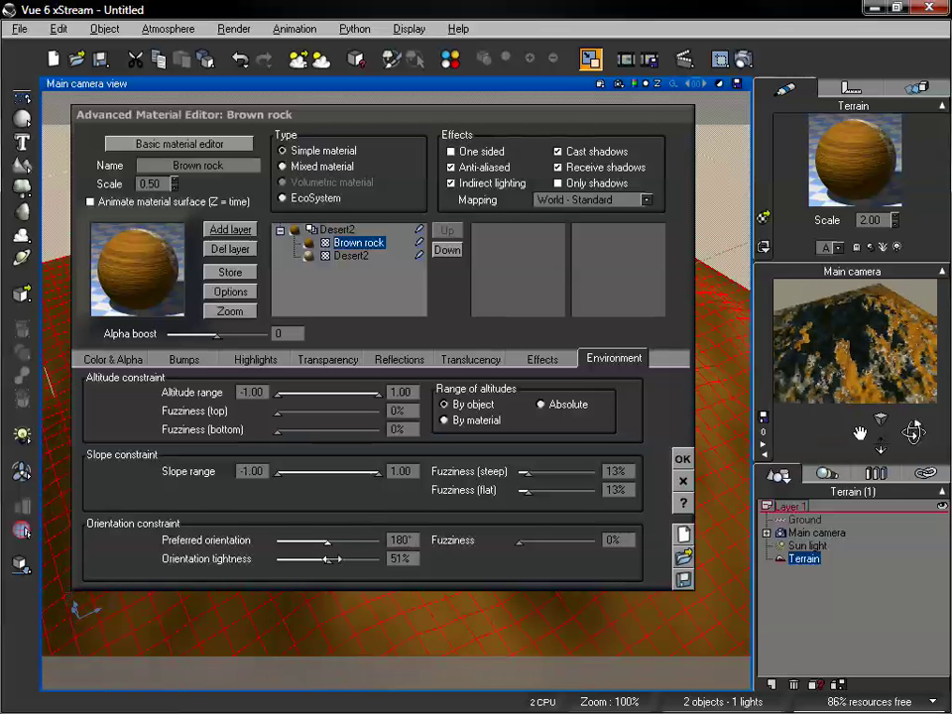
{"action": "left_click_drag", "start_coordinate": [327, 558], "coordinate": [359, 558]}
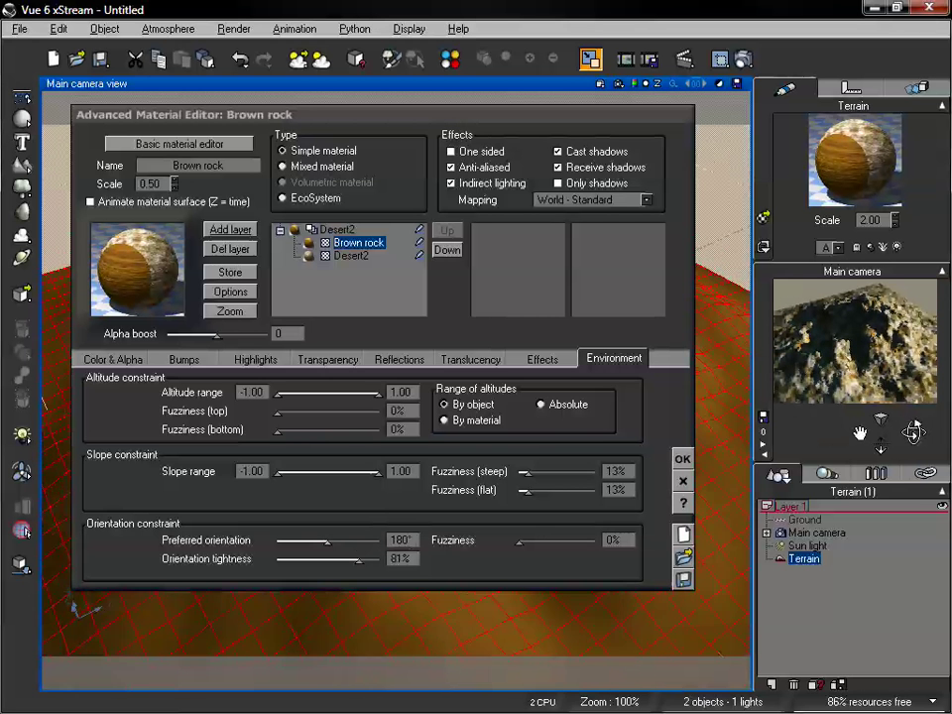
{"action": "left_click_drag", "start_coordinate": [914, 430], "coordinate": [905, 426]}
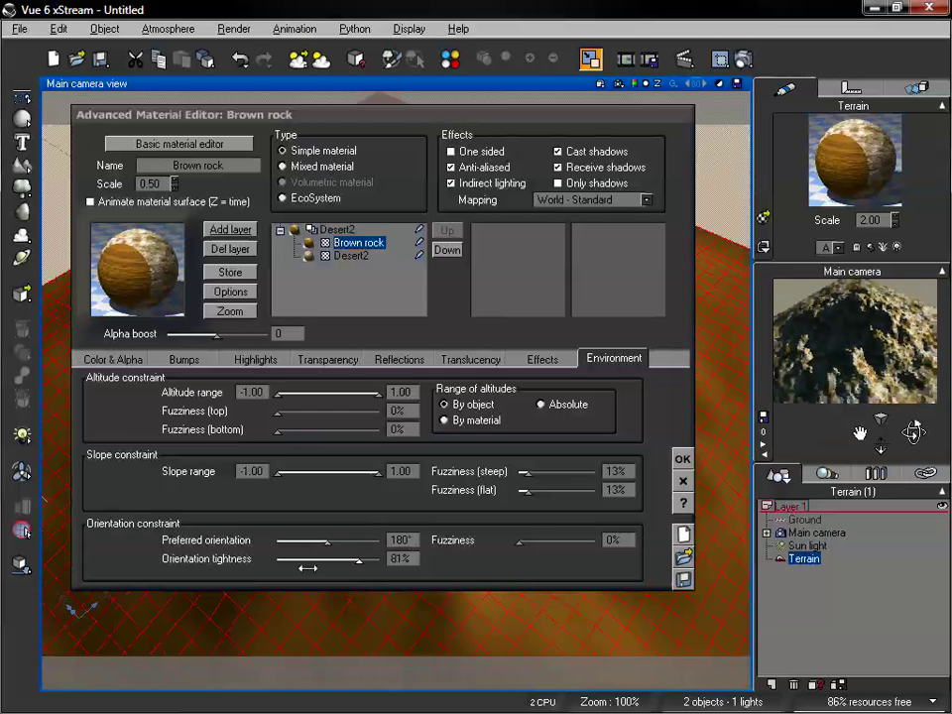
{"action": "left_click_drag", "start_coordinate": [307, 568], "coordinate": [348, 561]}
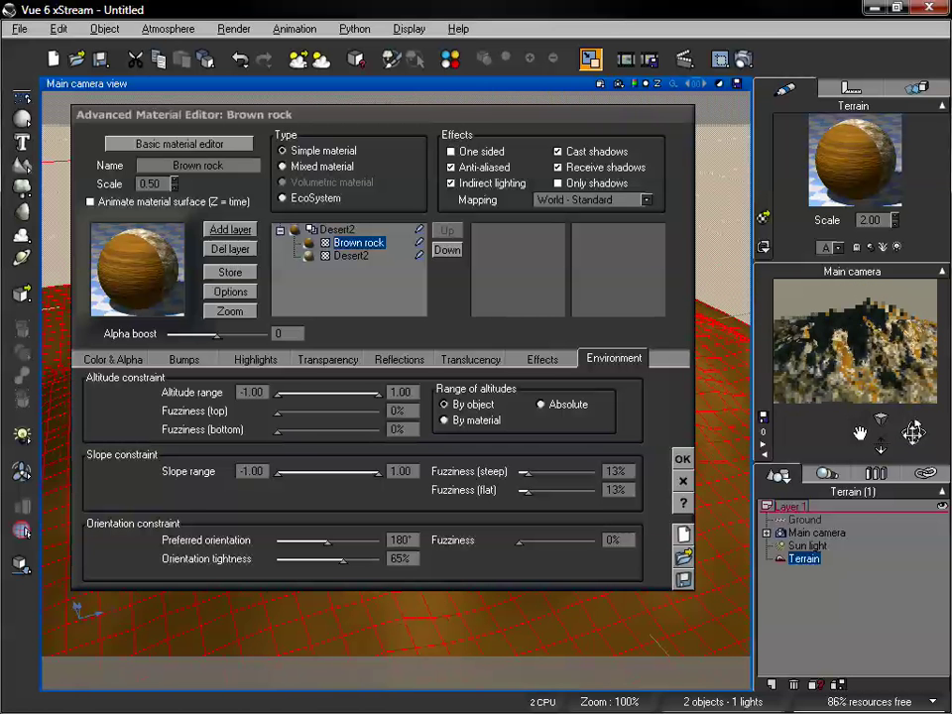
{"action": "left_click_drag", "start_coordinate": [352, 531], "coordinate": [298, 540]}
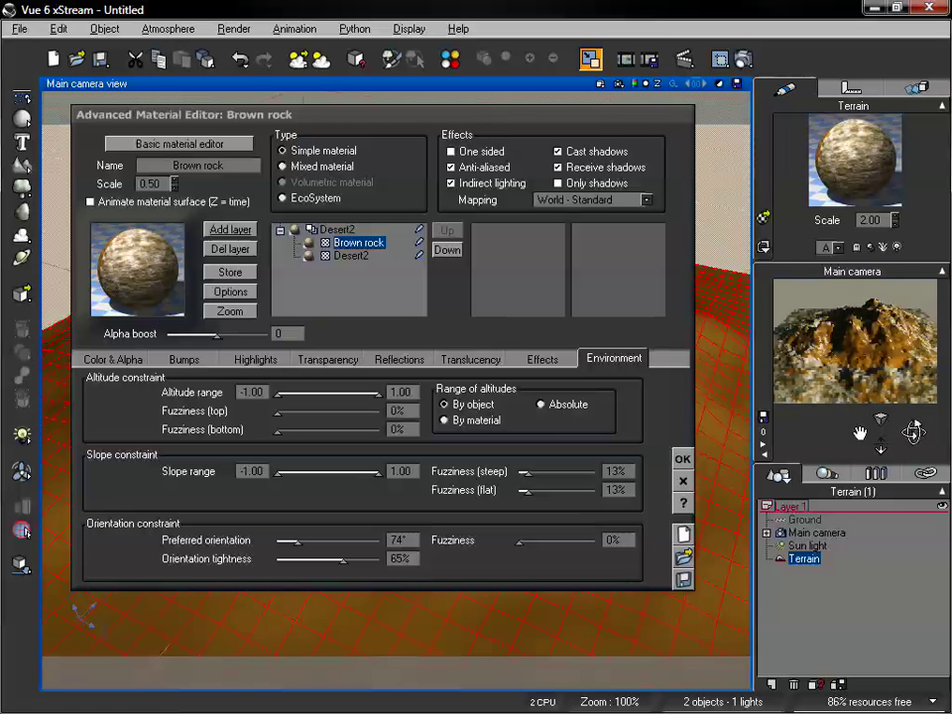
Set the Brown rock layer's orientation fuzziness to about 13% and tightness to about 59%, and review a full render of the terrain
{"action": "left_click_drag", "start_coordinate": [343, 559], "coordinate": [357, 559]}
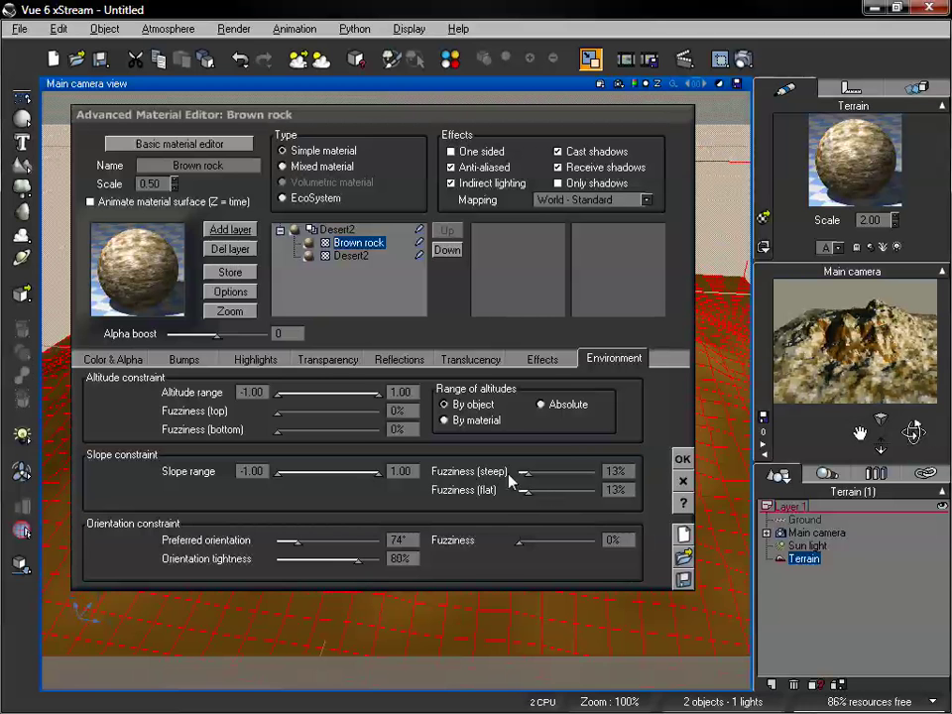
{"action": "left_click_drag", "start_coordinate": [520, 545], "coordinate": [525, 541]}
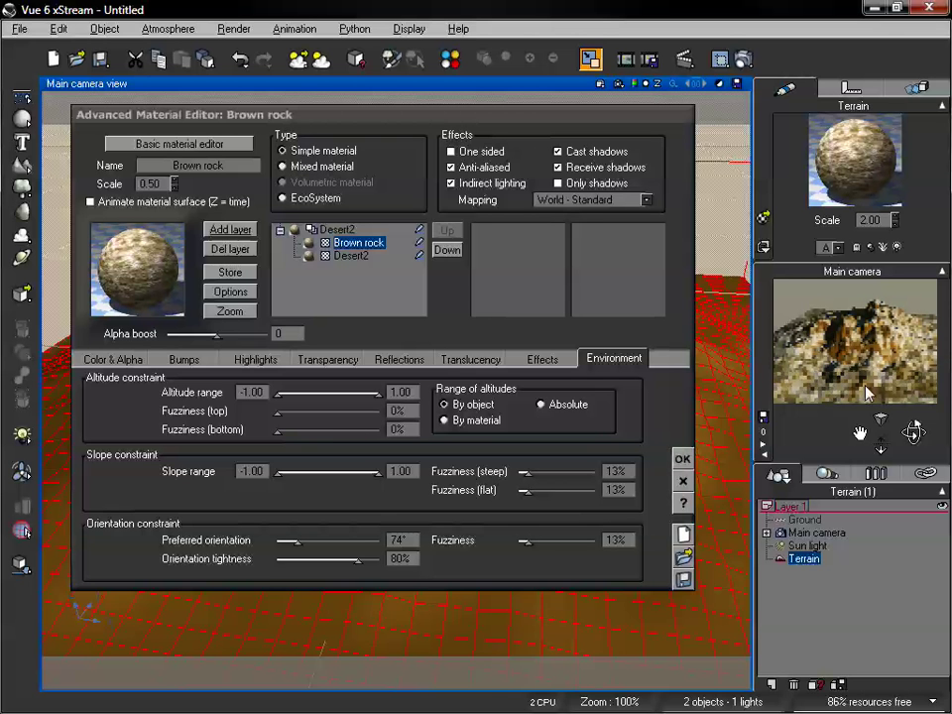
{"action": "left_click_drag", "start_coordinate": [359, 559], "coordinate": [335, 558]}
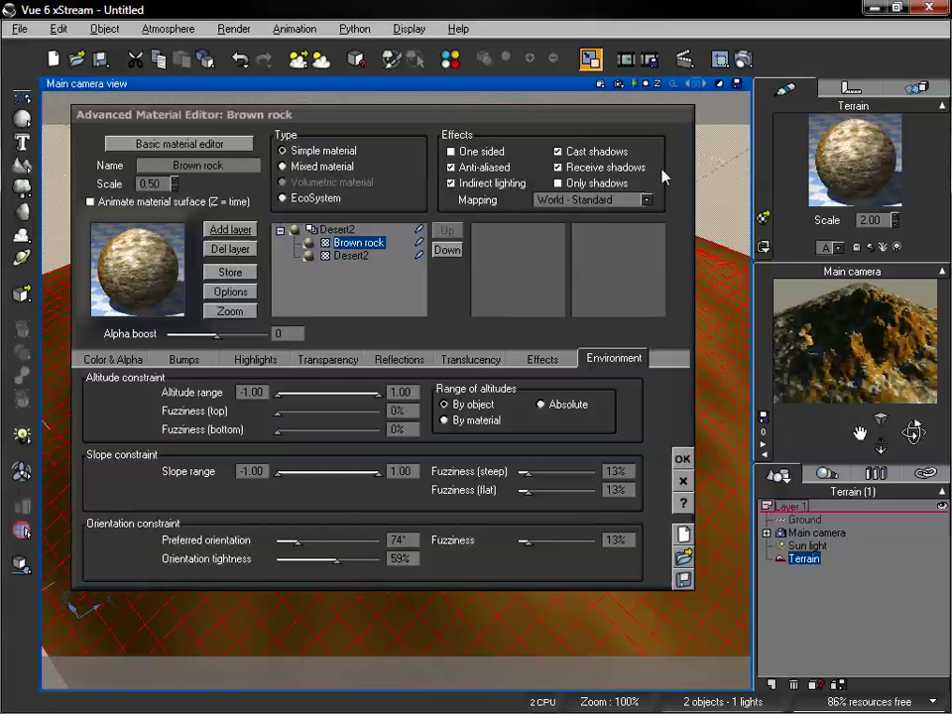
{"action": "key", "text": "ctrl+F9"}
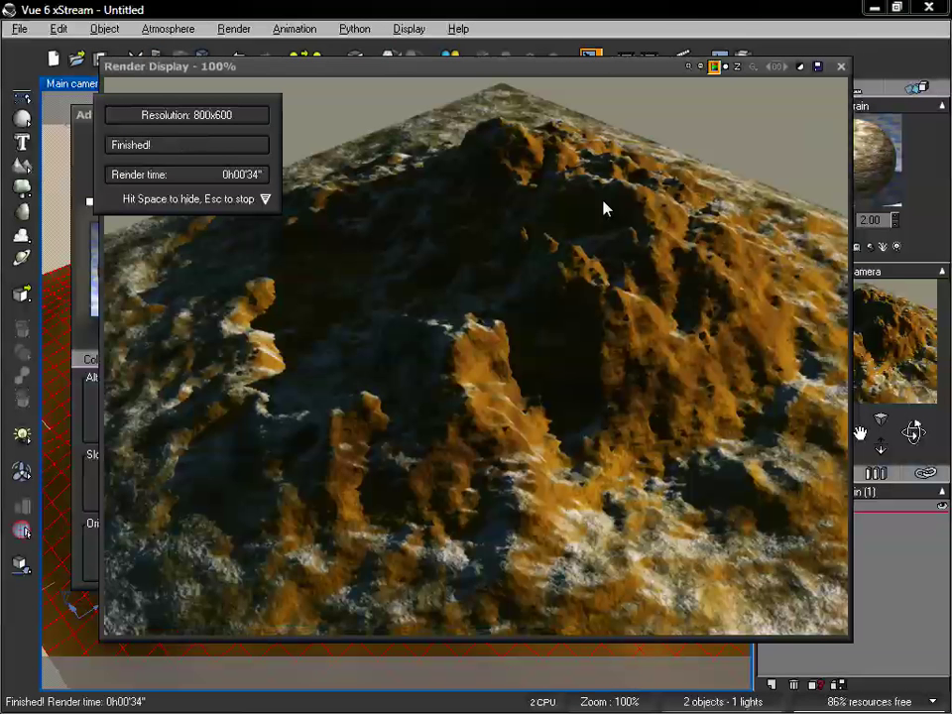
{"action": "key", "text": "space"}
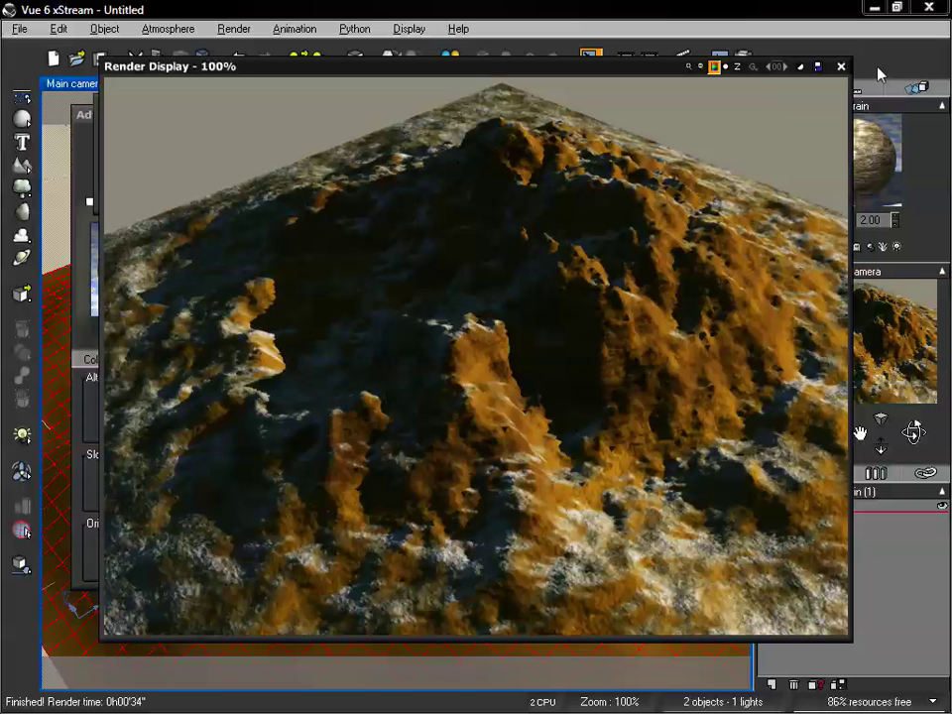
{"action": "left_click", "coordinate": [839, 67]}
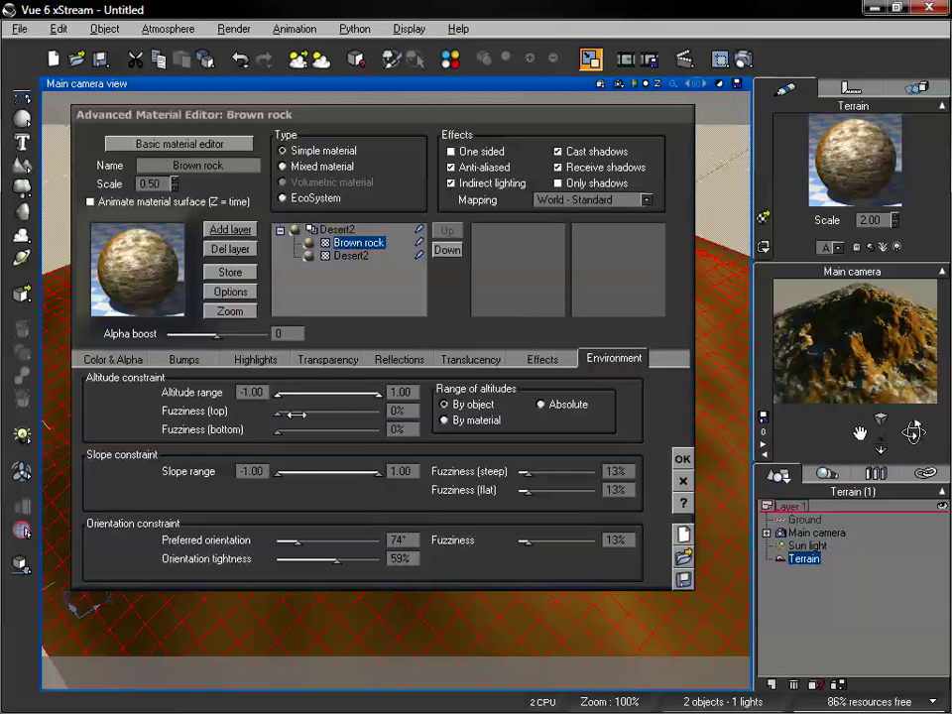
Raise the Brown rock layer's lower slope limit to about -0.07 and restrict its altitude range to about -0.50 to 0.55
{"action": "left_click_drag", "start_coordinate": [279, 472], "coordinate": [325, 472]}
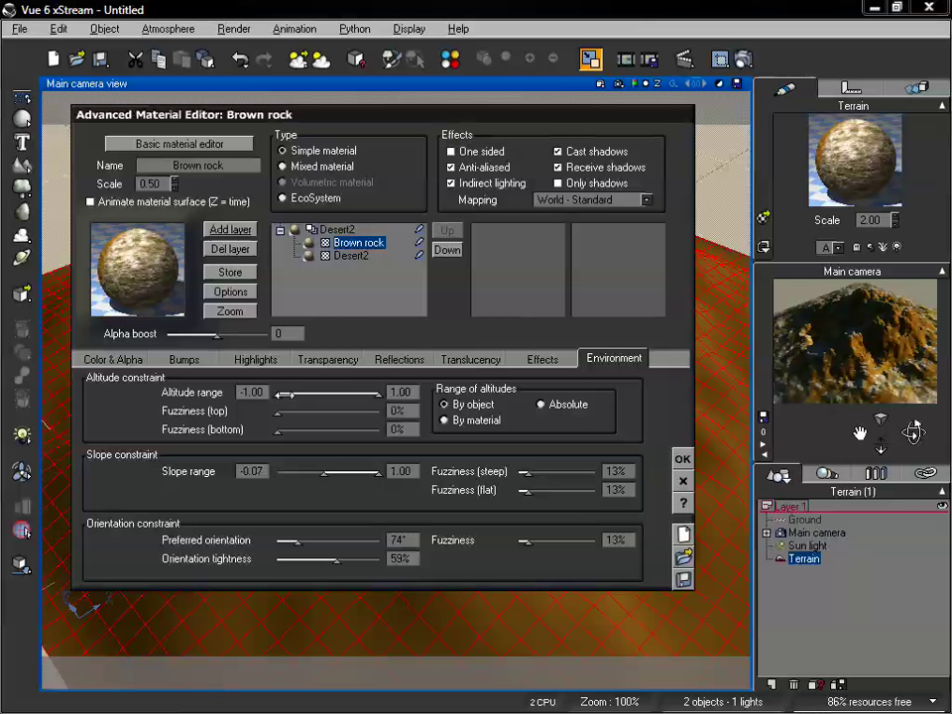
{"action": "left_click_drag", "start_coordinate": [284, 393], "coordinate": [304, 394]}
{"action": "left_click_drag", "start_coordinate": [378, 394], "coordinate": [367, 394]}
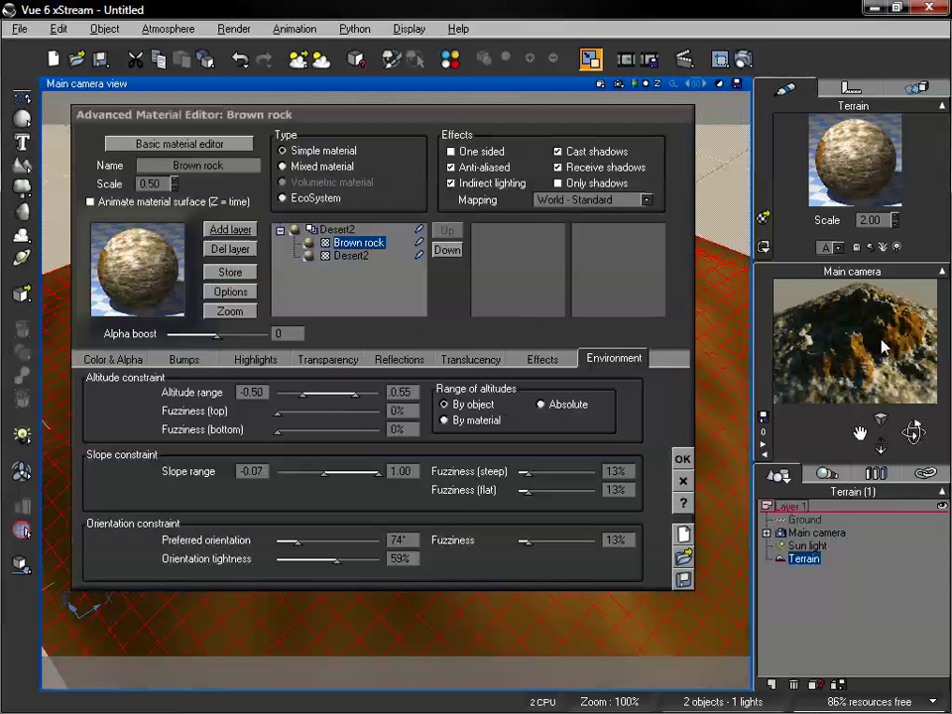
{"action": "left_click_drag", "start_coordinate": [913, 433], "coordinate": [913, 431]}
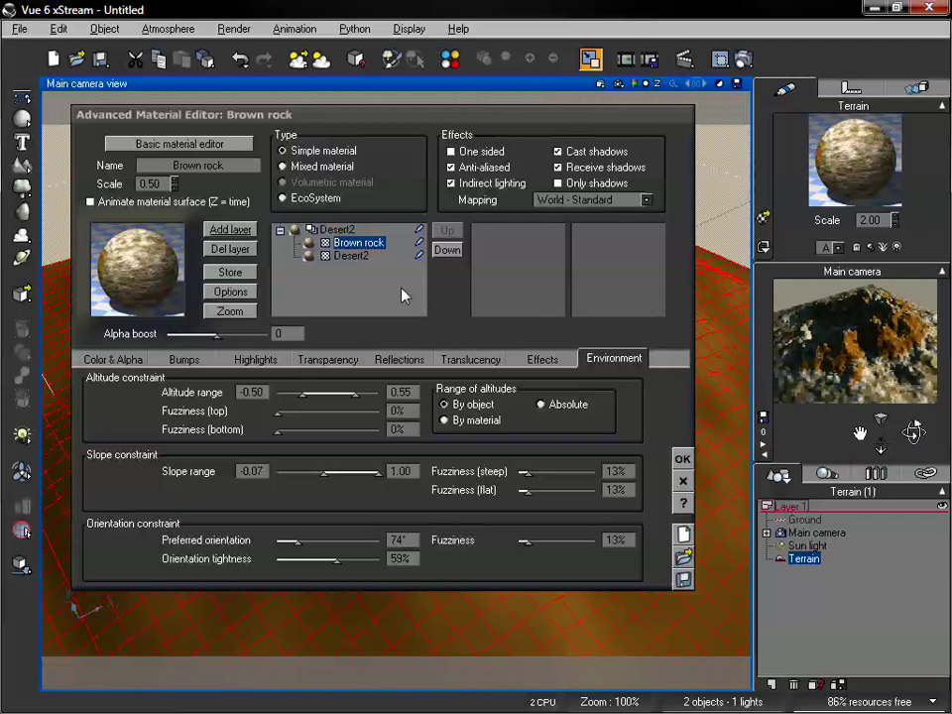
Add the furrowed Sand material from the Rocks collection as a new layer and set its alpha boost to 0
{"action": "left_click", "coordinate": [229, 229]}
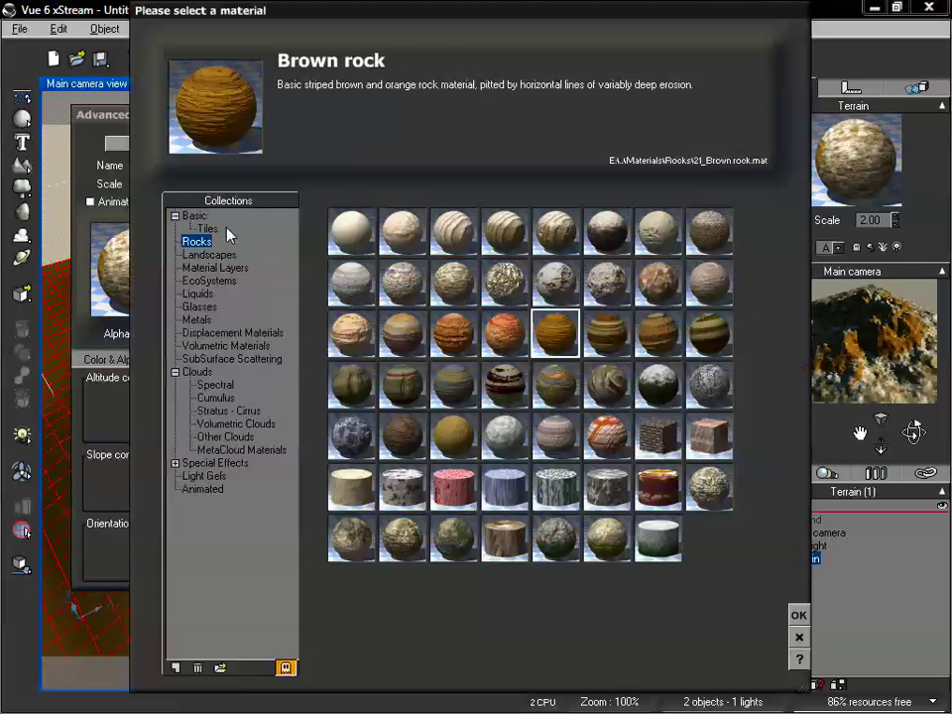
{"action": "left_click", "coordinate": [453, 233]}
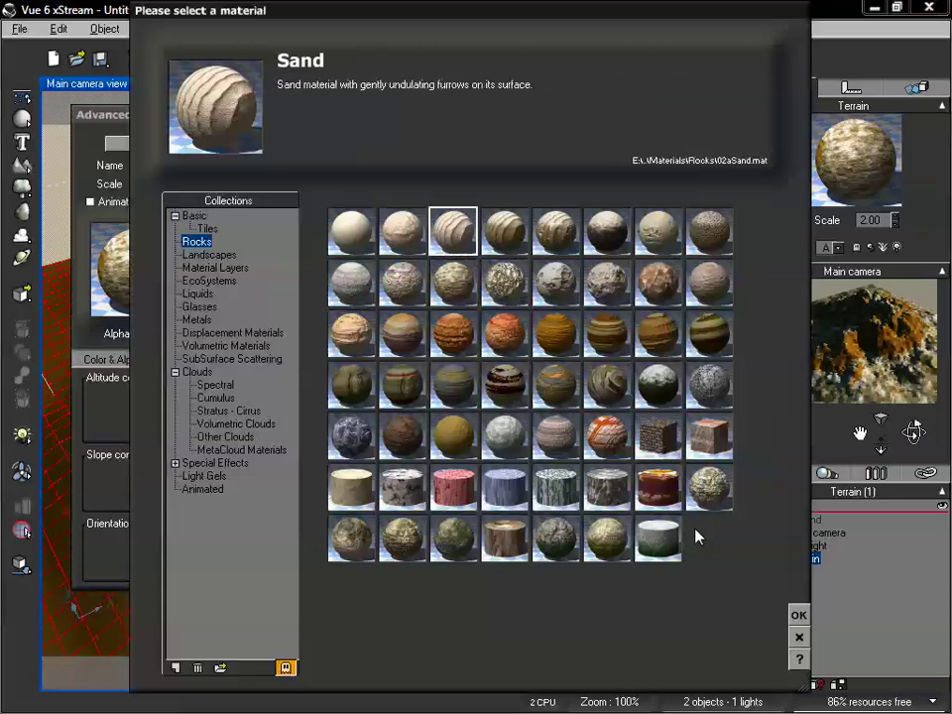
{"action": "left_click", "coordinate": [799, 615]}
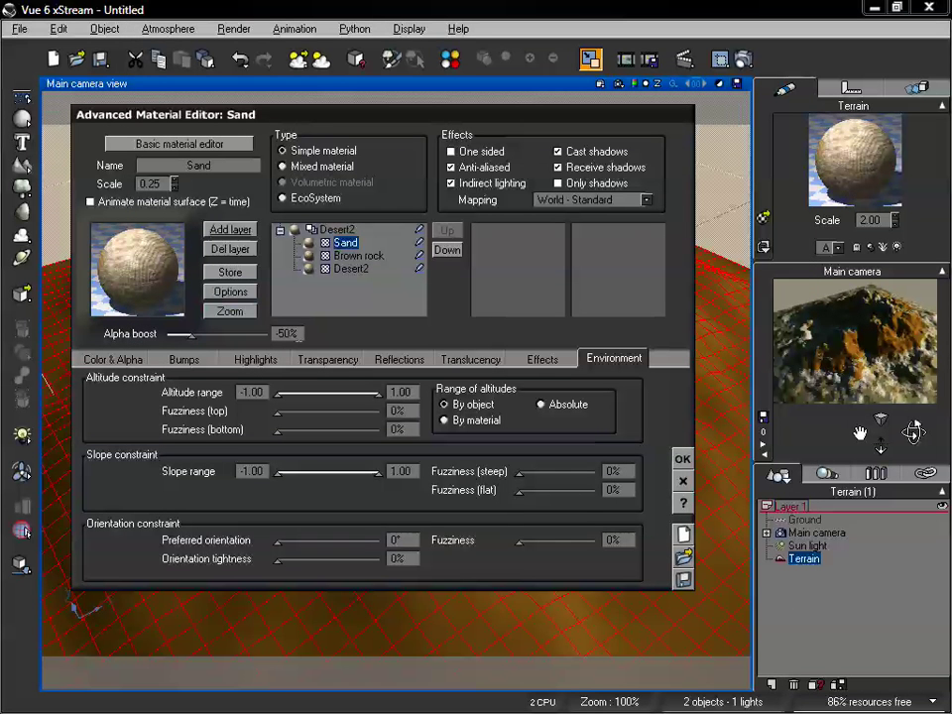
{"action": "left_click", "coordinate": [290, 331]}
{"action": "type", "text": "0"}
{"action": "key", "text": "Return"}
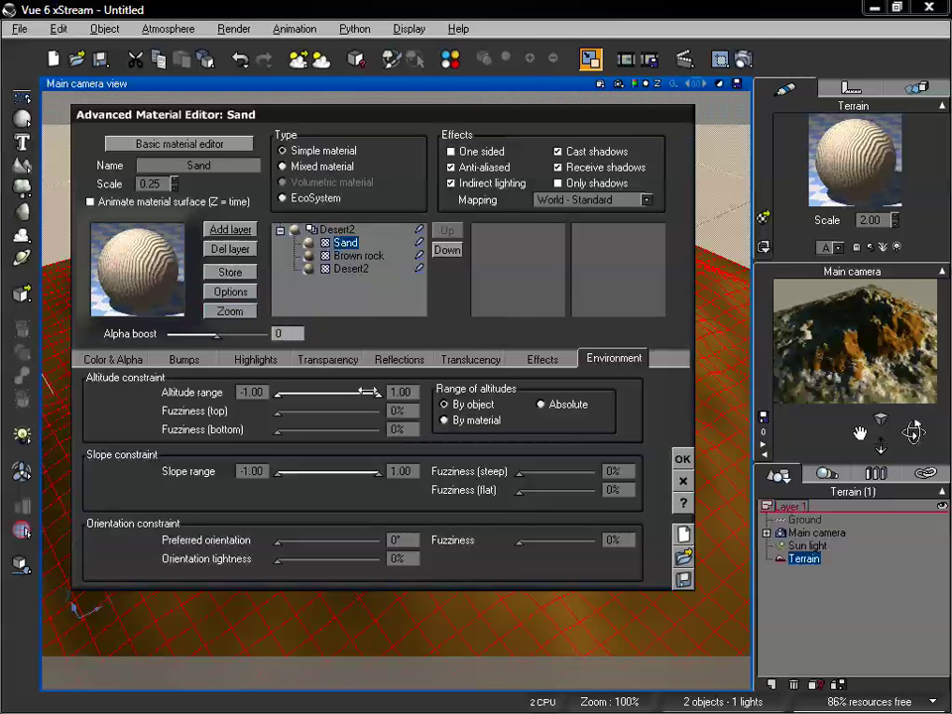
Limit the Sand layer to altitudes below about -0.77, with about 11% top fuzziness and 8% bottom fuzziness
{"action": "left_click_drag", "start_coordinate": [378, 393], "coordinate": [295, 394]}
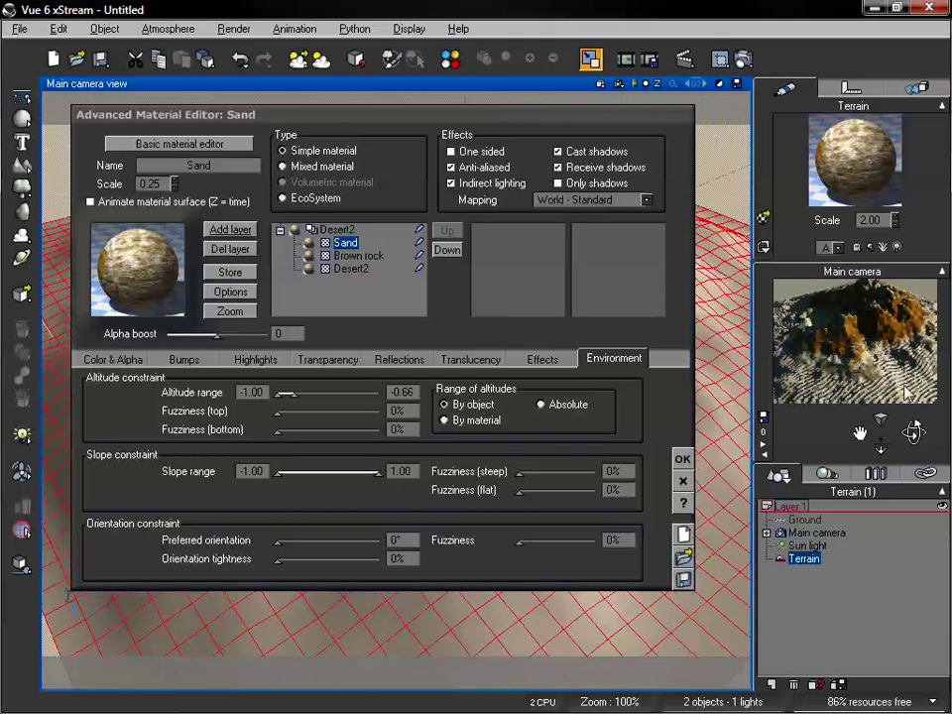
{"action": "left_click_drag", "start_coordinate": [295, 390], "coordinate": [286, 391]}
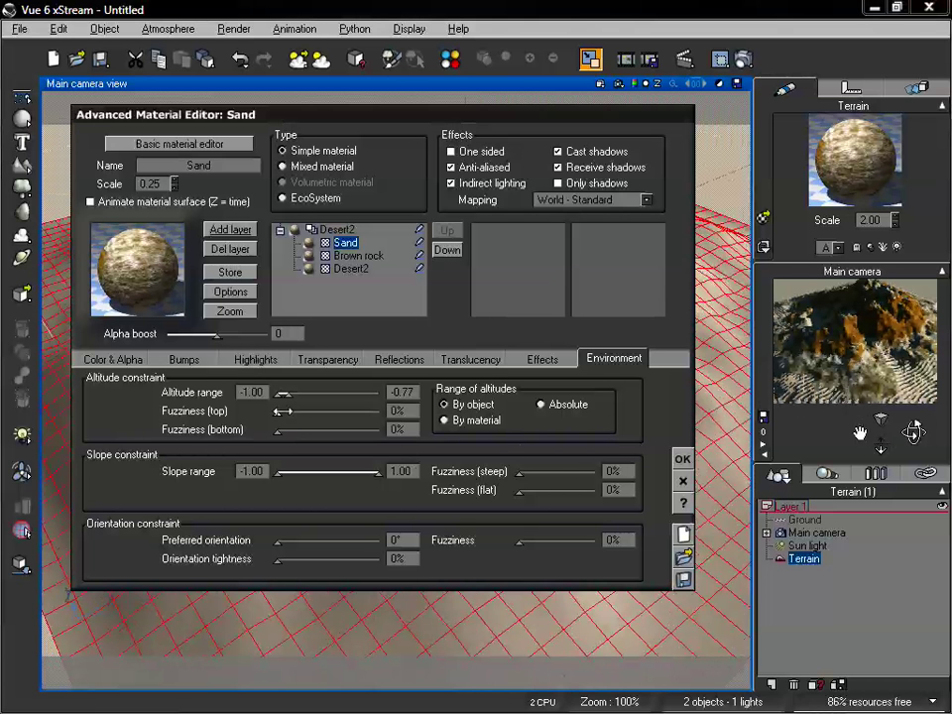
{"action": "left_click_drag", "start_coordinate": [288, 413], "coordinate": [303, 430]}
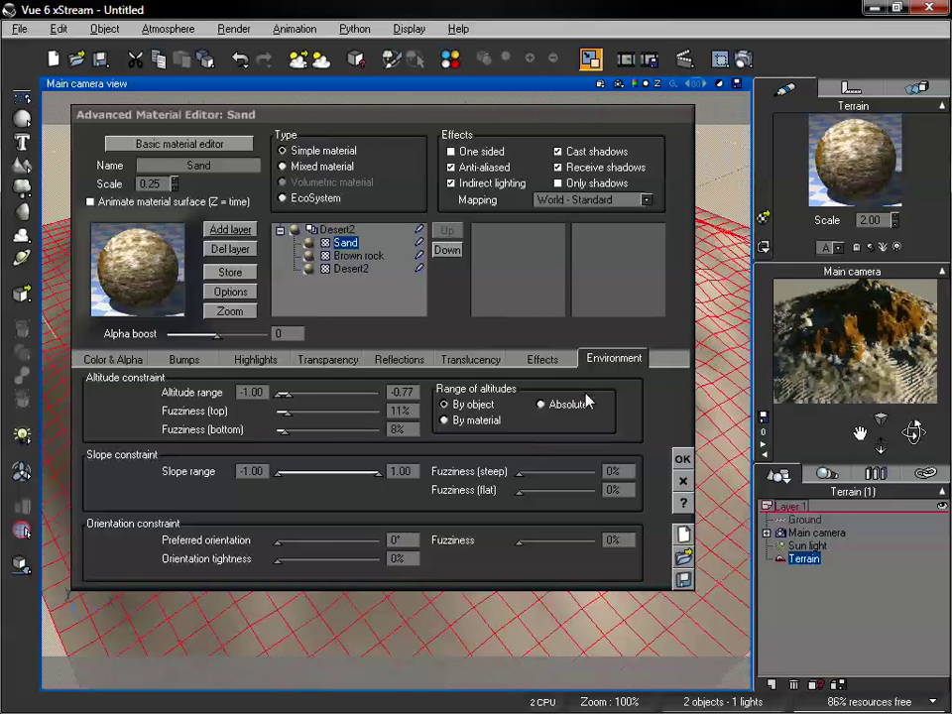
{"action": "left_click_drag", "start_coordinate": [913, 431], "coordinate": [908, 431]}
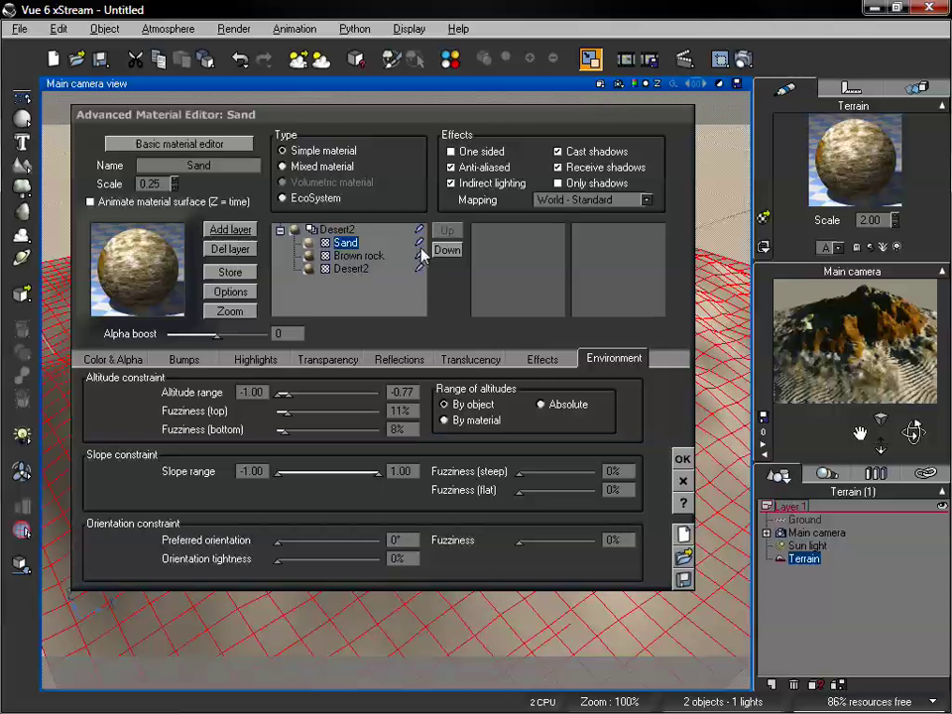
Highlight the layers with flat colors: blue for Sand, magenta for Brown rock and green for Desert2
{"action": "left_click_drag", "start_coordinate": [914, 428], "coordinate": [821, 401]}
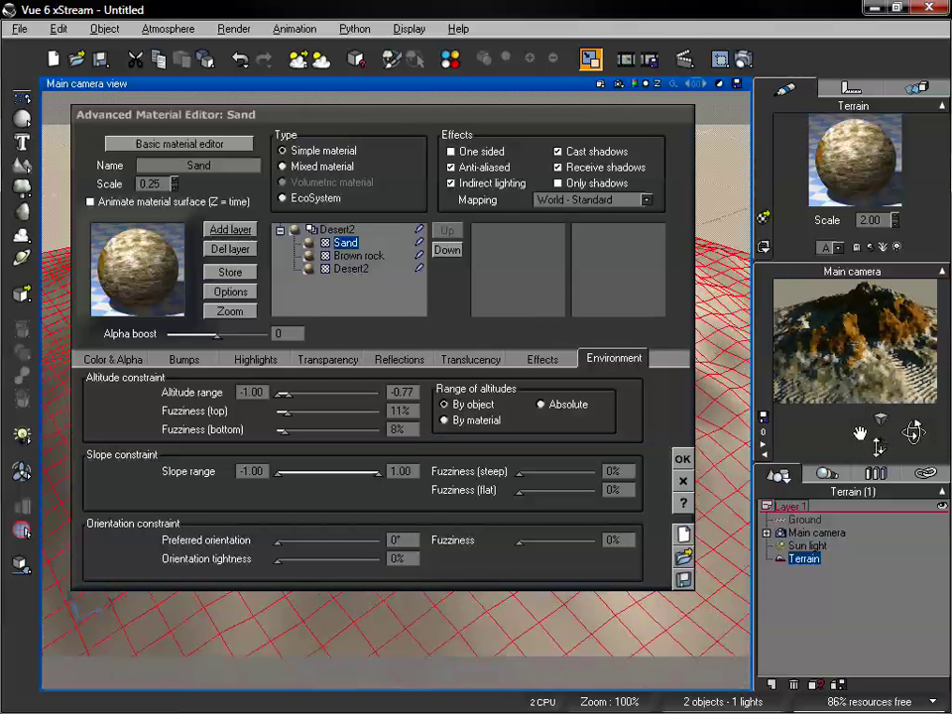
{"action": "left_click_drag", "start_coordinate": [914, 428], "coordinate": [838, 406]}
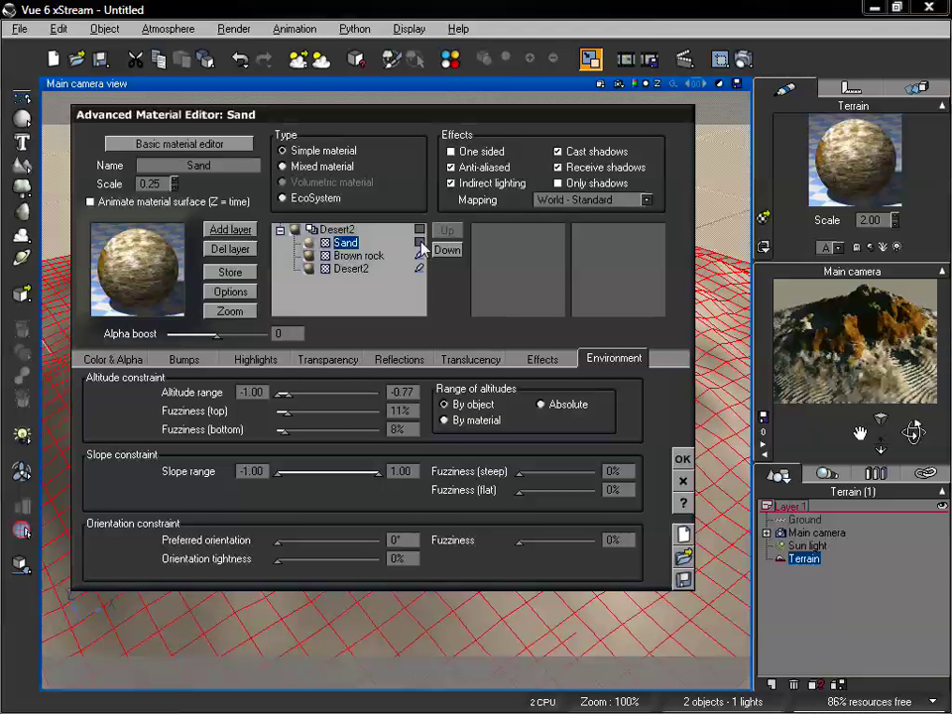
{"action": "left_click_drag", "start_coordinate": [423, 248], "coordinate": [503, 229]}
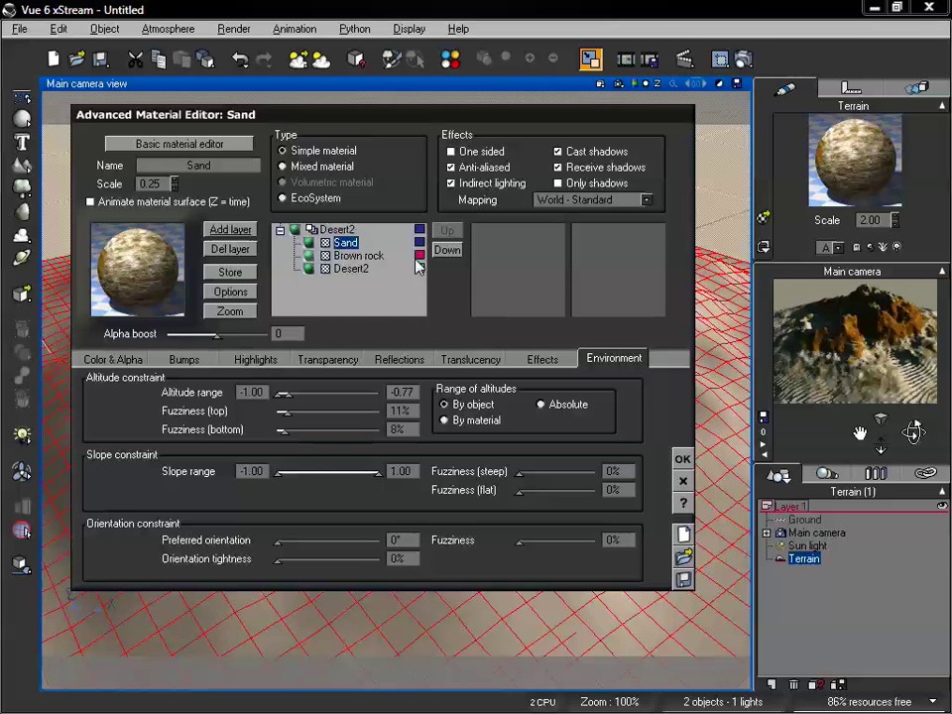
{"action": "left_click", "coordinate": [417, 258]}
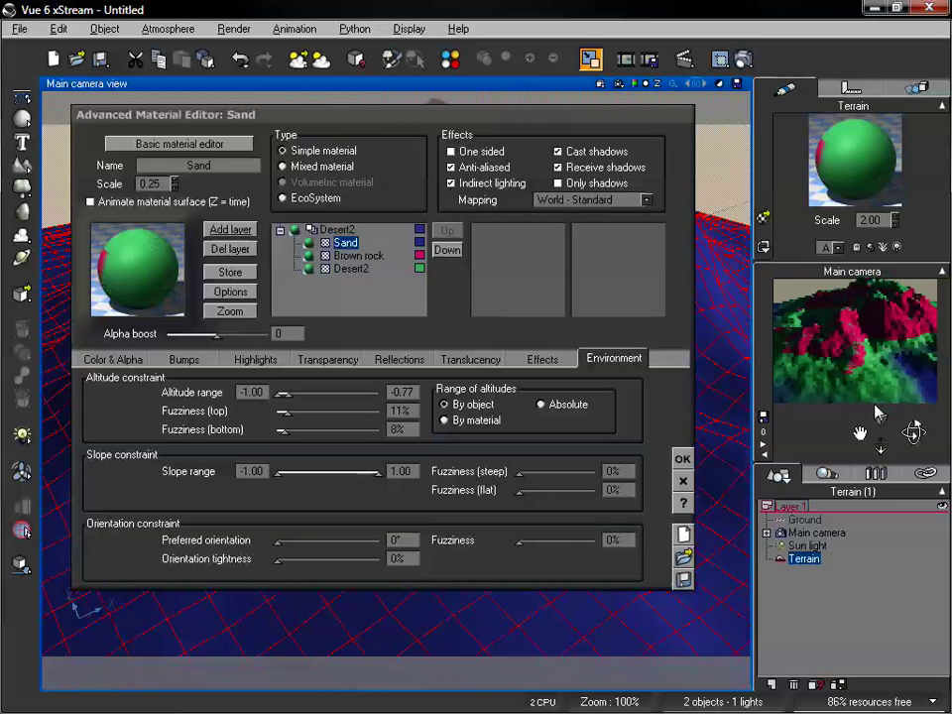
Soften the Brown rock layer's edges with altitude fuzziness of 8% top and 9% bottom, slope fuzziness of 18% and orientation fuzziness of 23%
{"action": "left_click", "coordinate": [358, 255]}
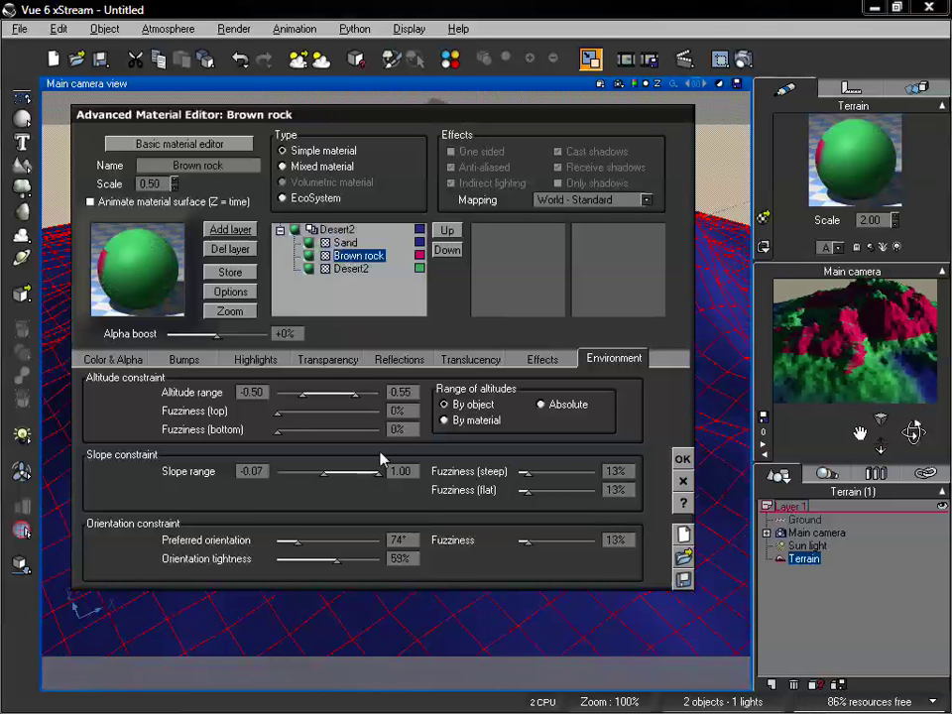
{"action": "left_click_drag", "start_coordinate": [281, 434], "coordinate": [288, 434]}
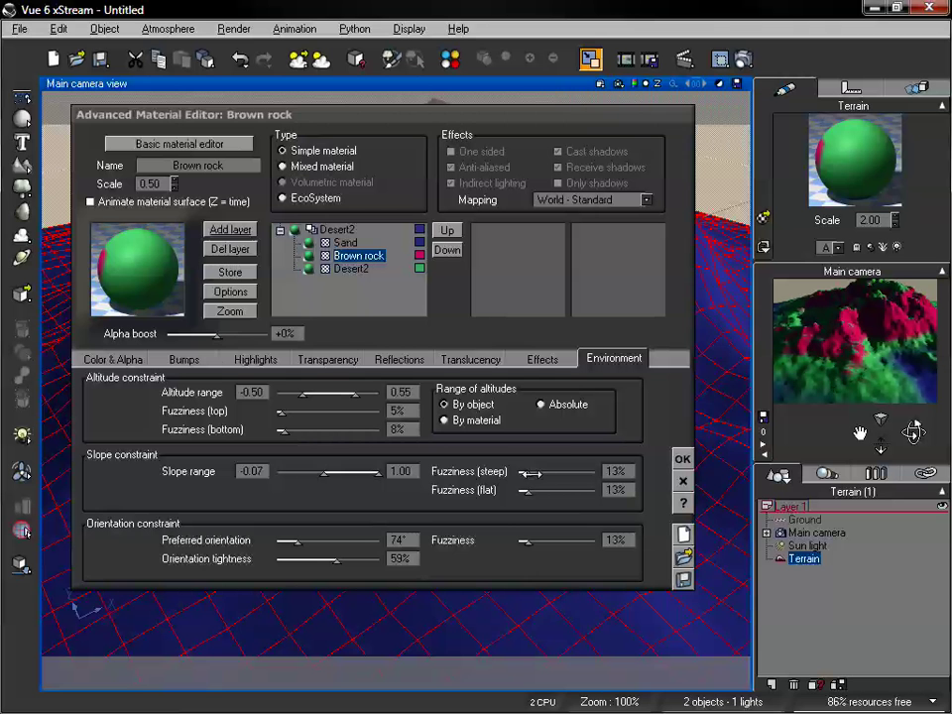
{"action": "left_click_drag", "start_coordinate": [533, 473], "coordinate": [539, 473]}
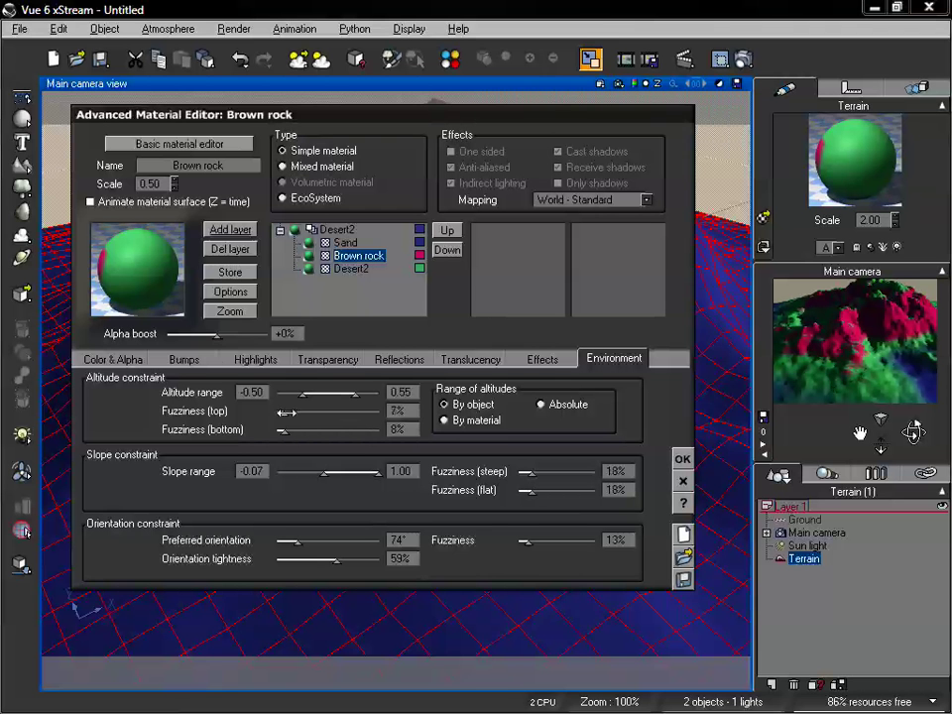
{"action": "left_click_drag", "start_coordinate": [287, 413], "coordinate": [290, 413]}
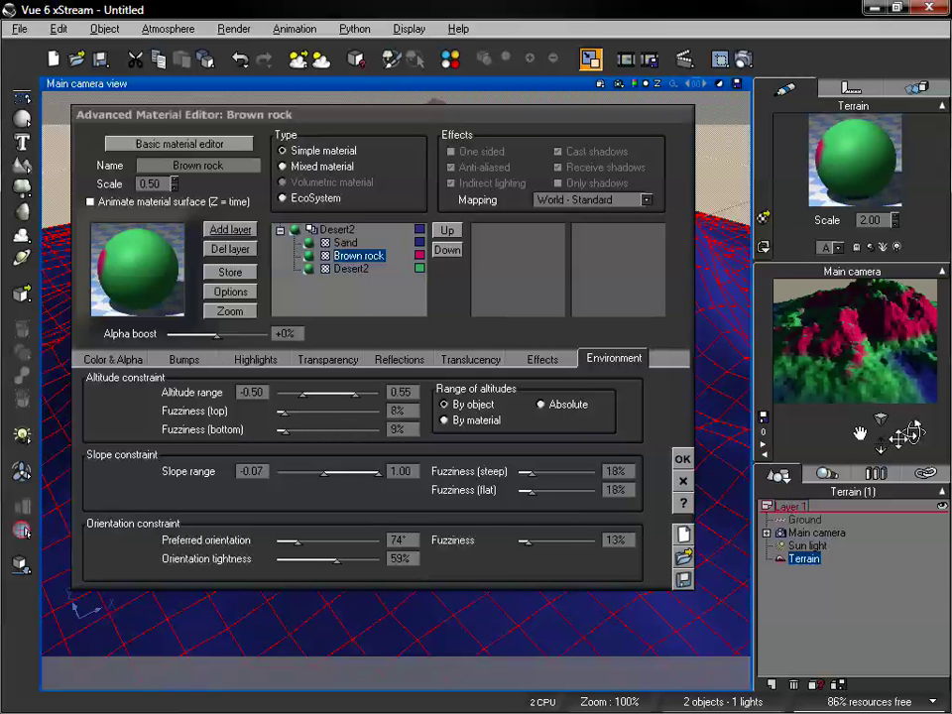
{"action": "left_click_drag", "start_coordinate": [527, 540], "coordinate": [538, 540]}
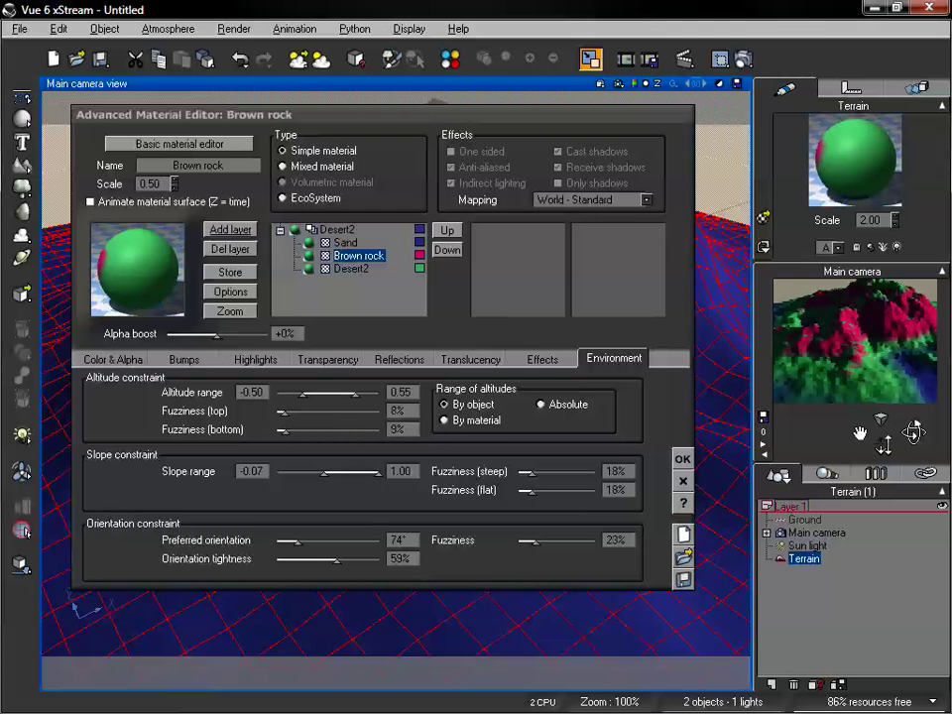
{"action": "left_click_drag", "start_coordinate": [882, 436], "coordinate": [881, 445]}
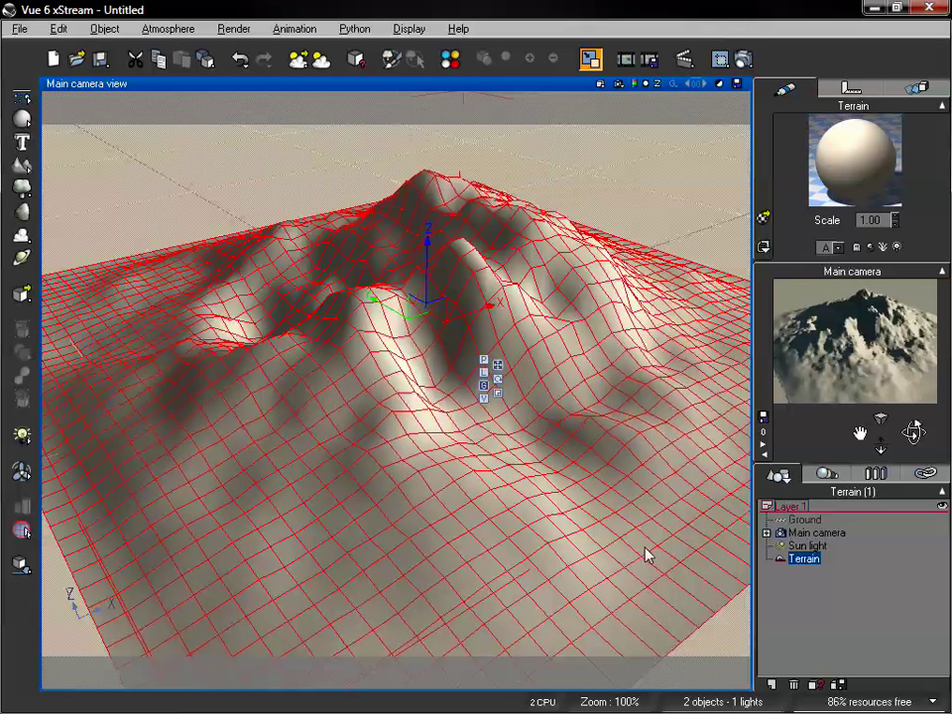
Edit the terrain's Default material, convert it to a mixed material, and inspect its two component materials
{"action": "double_click", "coordinate": [858, 169]}
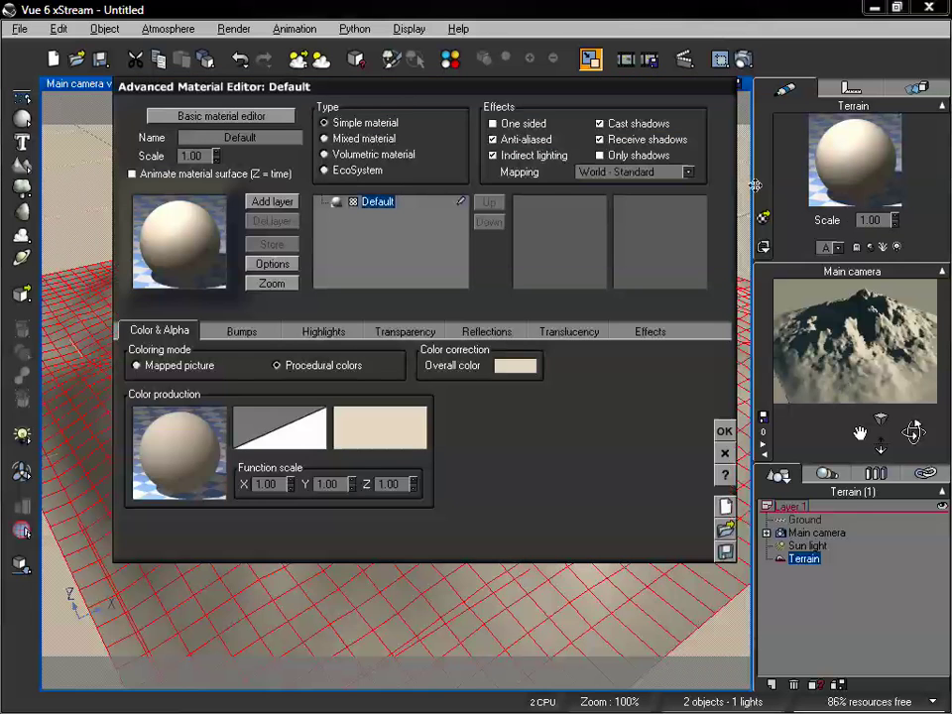
{"action": "left_click_drag", "start_coordinate": [399, 107], "coordinate": [341, 99]}
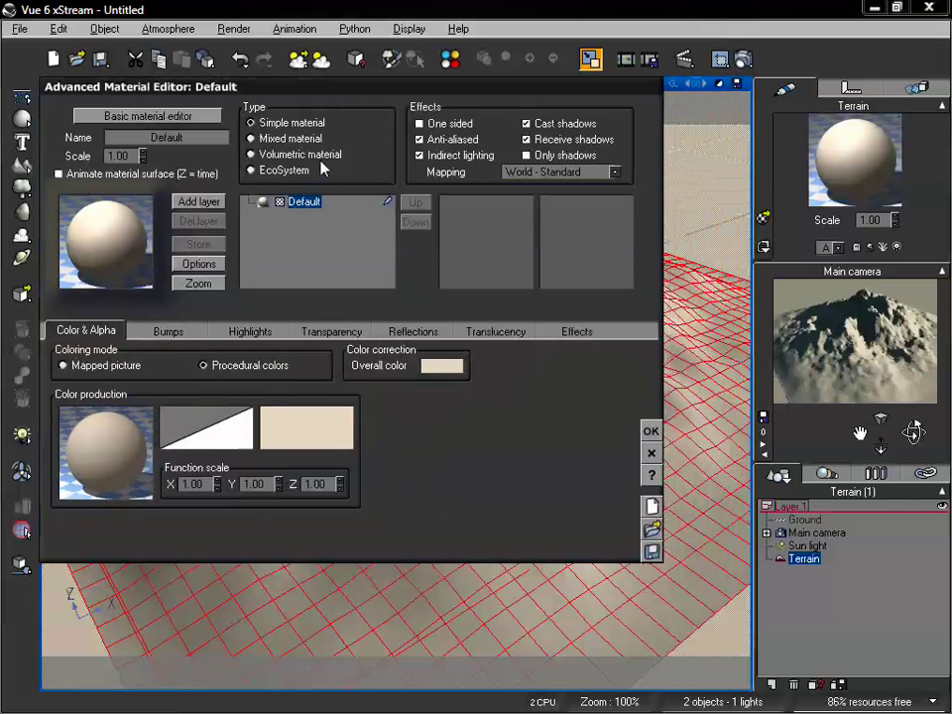
{"action": "left_click", "coordinate": [251, 138]}
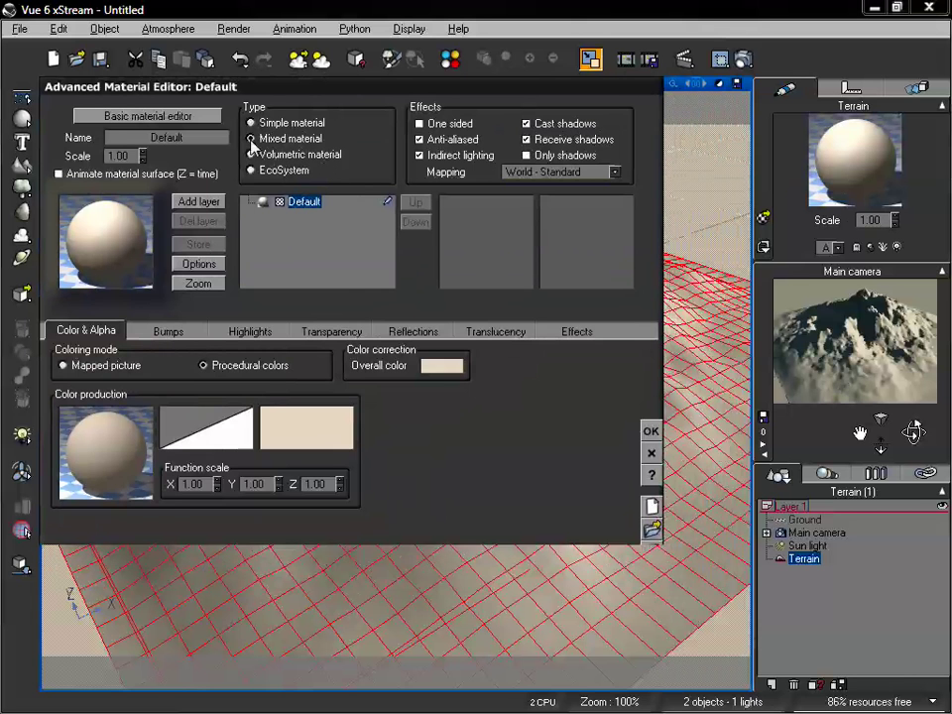
{"action": "left_click_drag", "start_coordinate": [333, 93], "coordinate": [435, 96]}
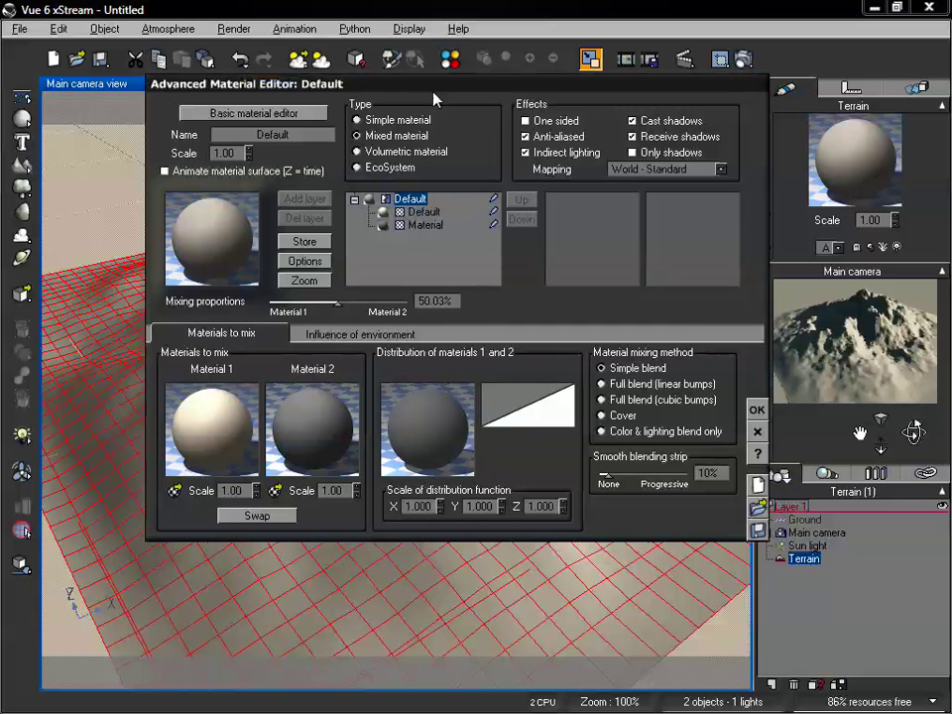
{"action": "left_click", "coordinate": [427, 214]}
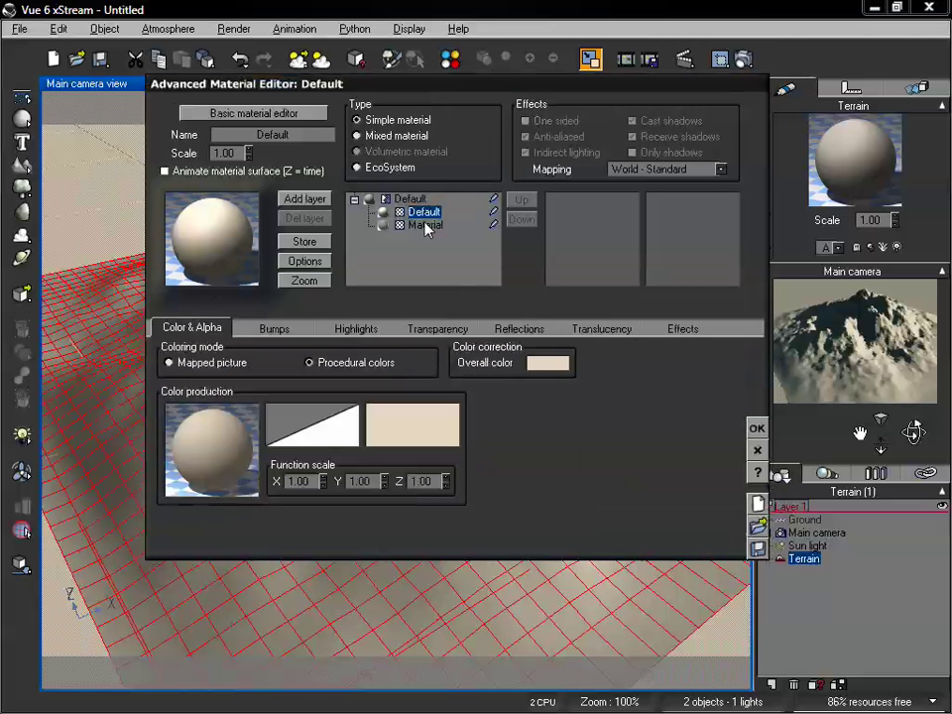
{"action": "left_click", "coordinate": [426, 224]}
{"action": "left_click", "coordinate": [426, 212]}
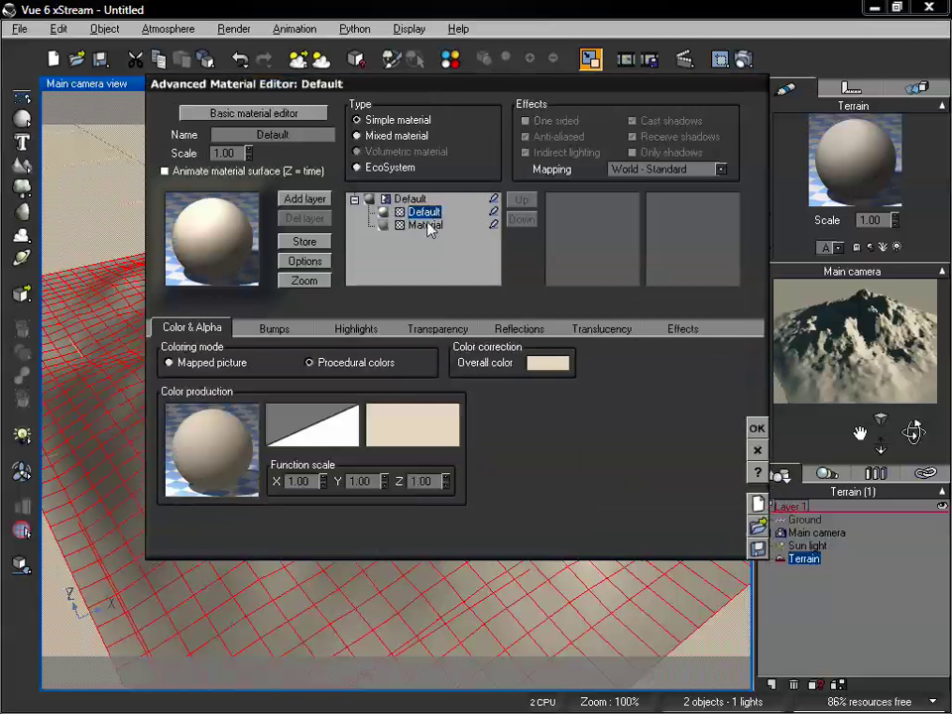
{"action": "left_click", "coordinate": [428, 224]}
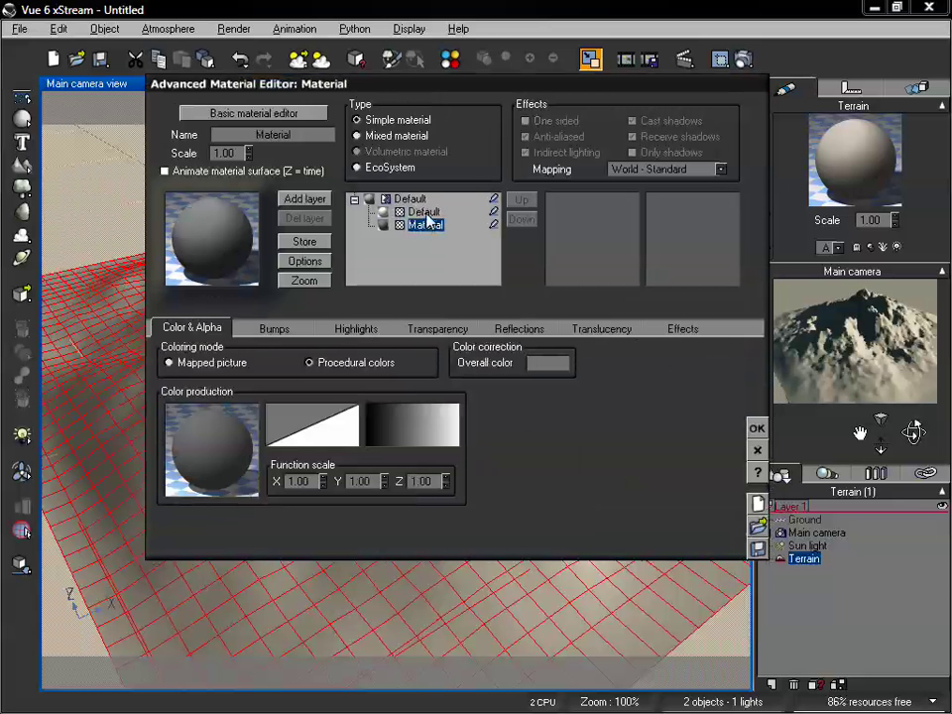
{"action": "left_click", "coordinate": [426, 212]}
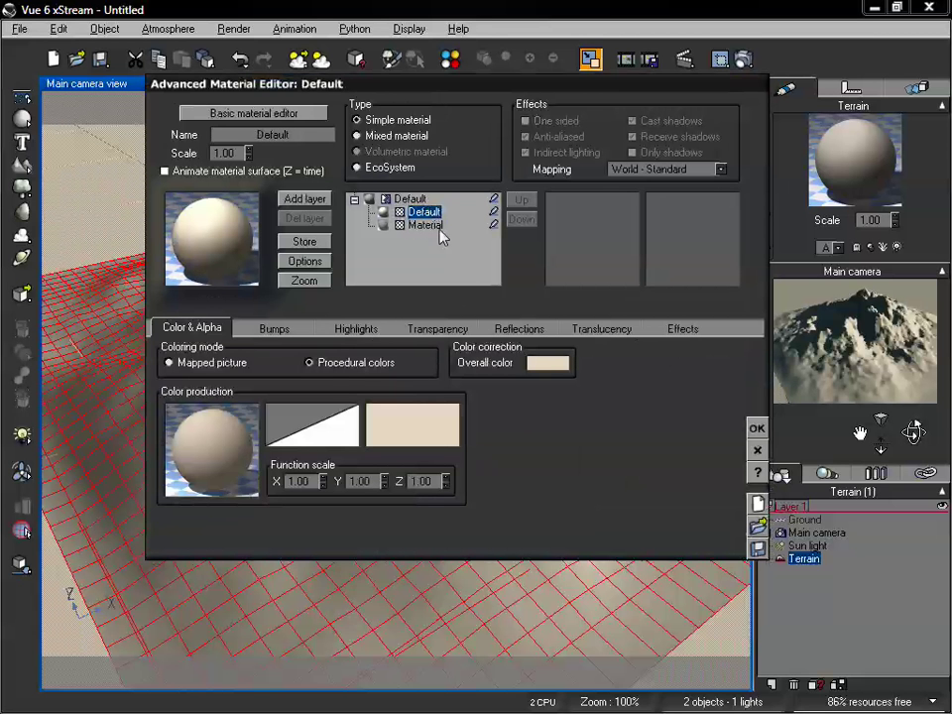
Load the Chipped material from the Rocks collection as the mixed material's first component
{"action": "left_click_drag", "start_coordinate": [445, 90], "coordinate": [337, 93]}
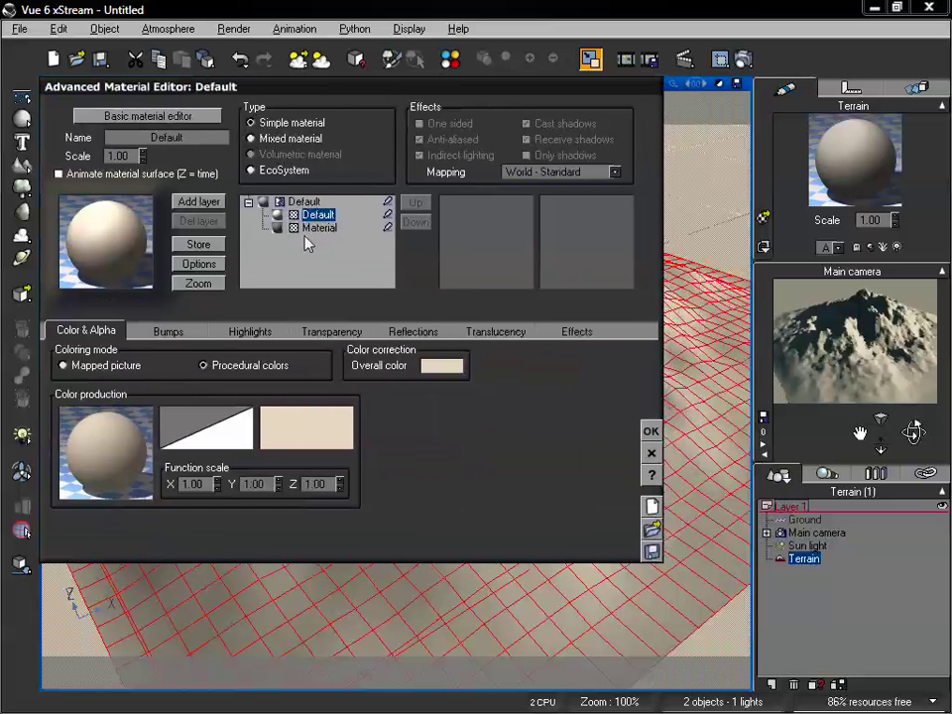
{"action": "double_click", "coordinate": [132, 260]}
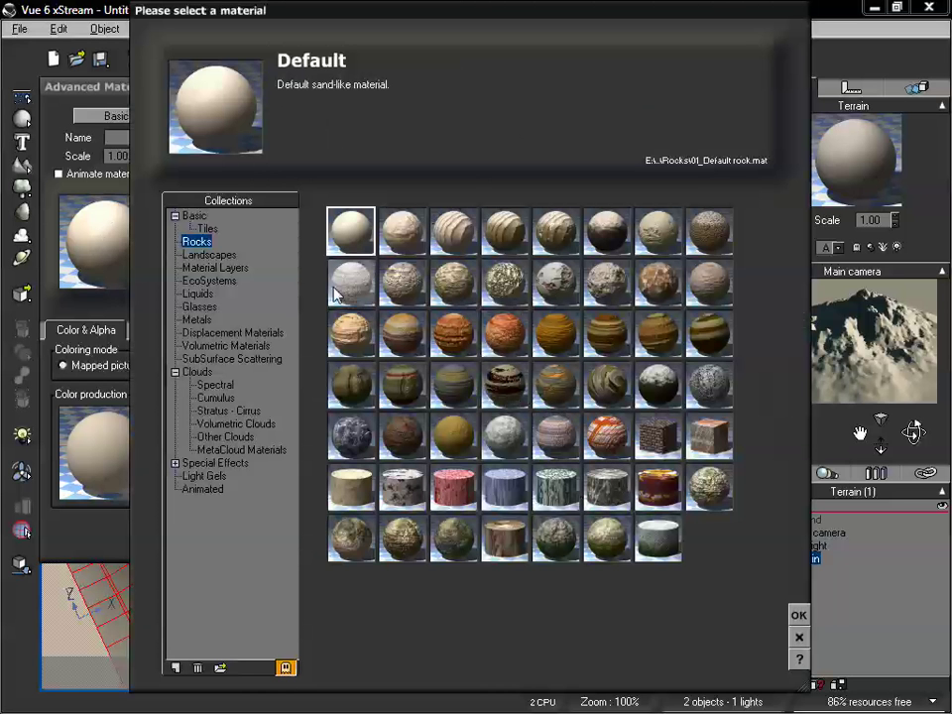
{"action": "left_click", "coordinate": [658, 281]}
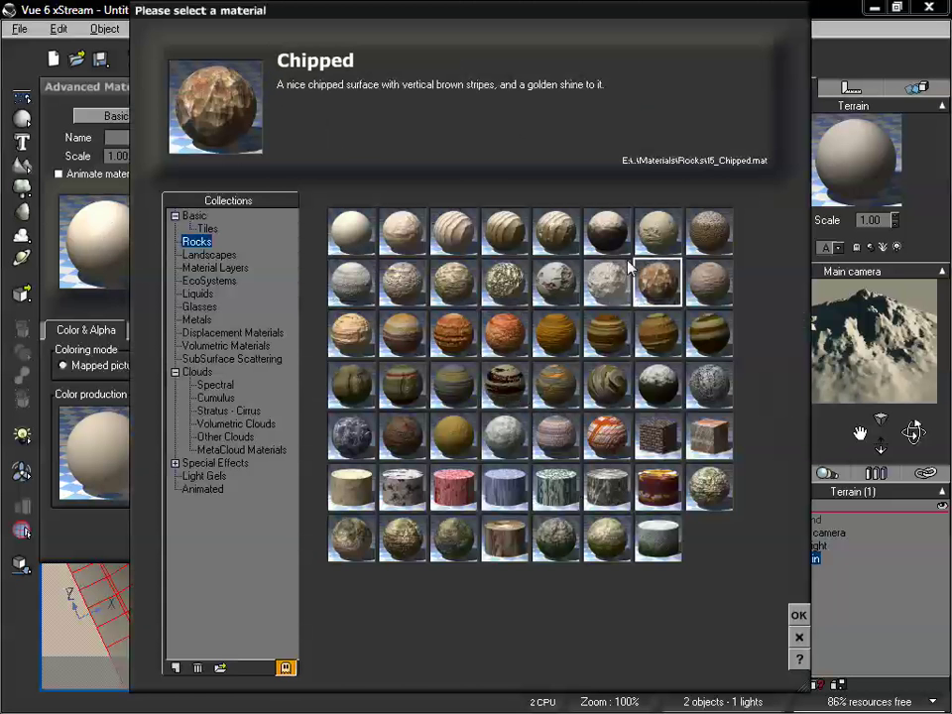
{"action": "left_click", "coordinate": [800, 617]}
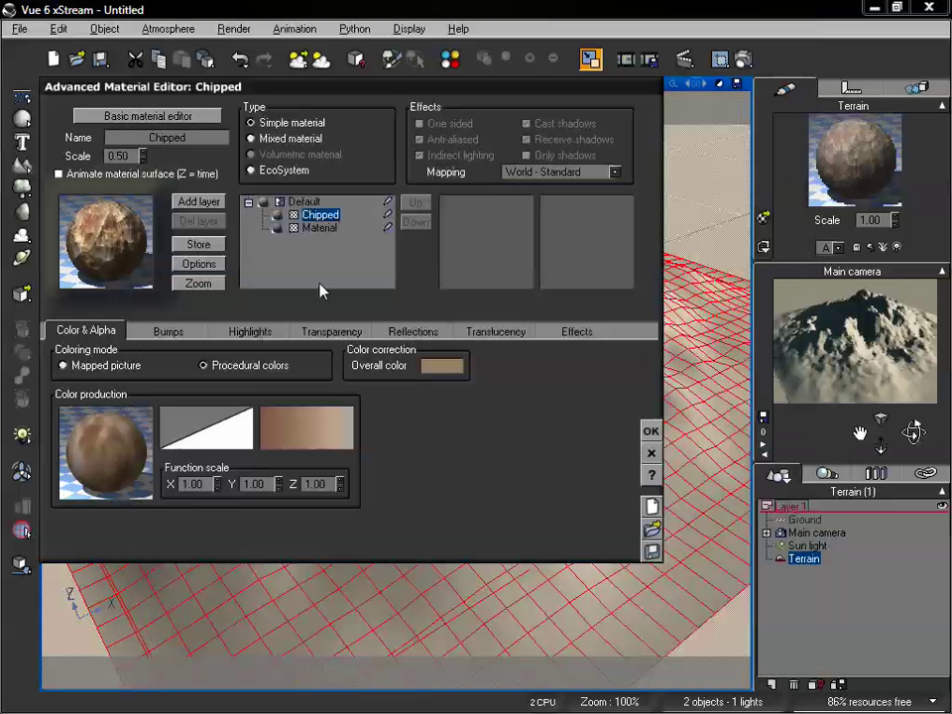
Load the Soil material from the Rocks collection as the mixed material's second component
{"action": "left_click", "coordinate": [317, 228]}
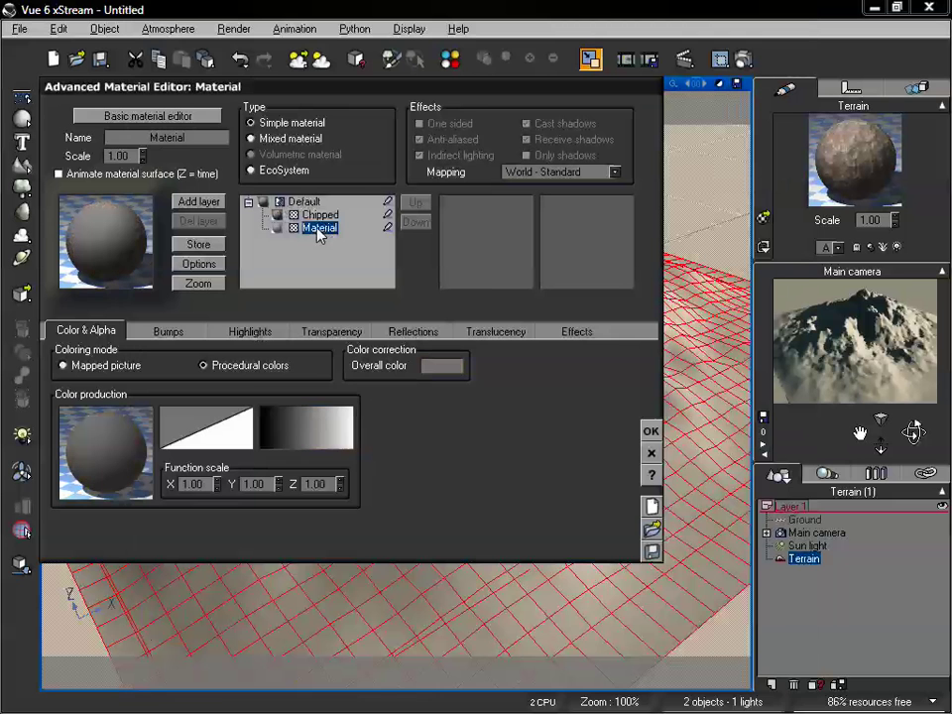
{"action": "double_click", "coordinate": [123, 226]}
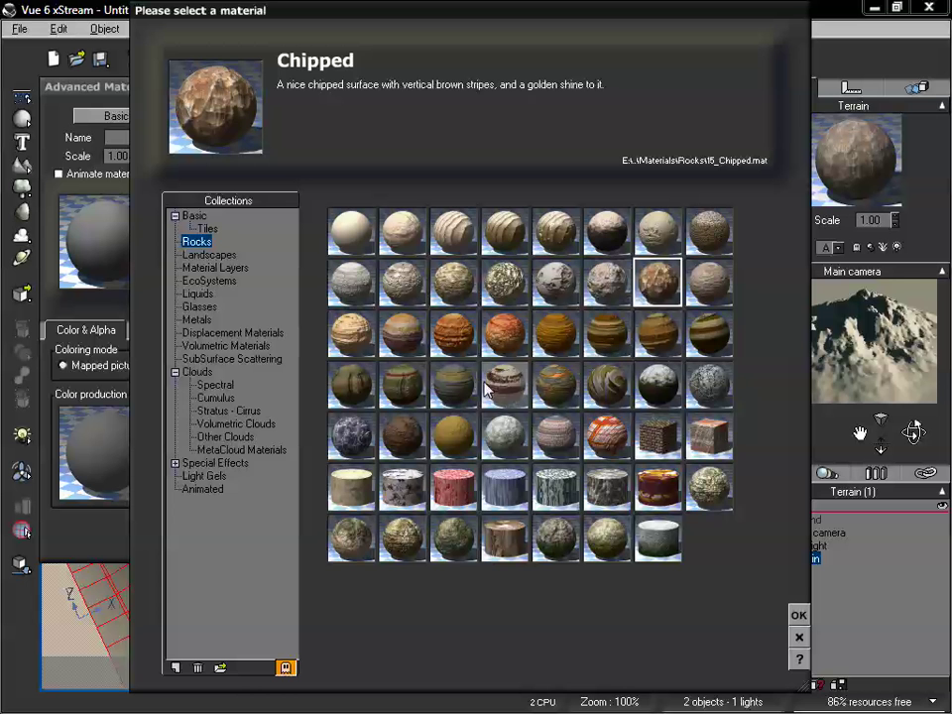
{"action": "left_click", "coordinate": [403, 447]}
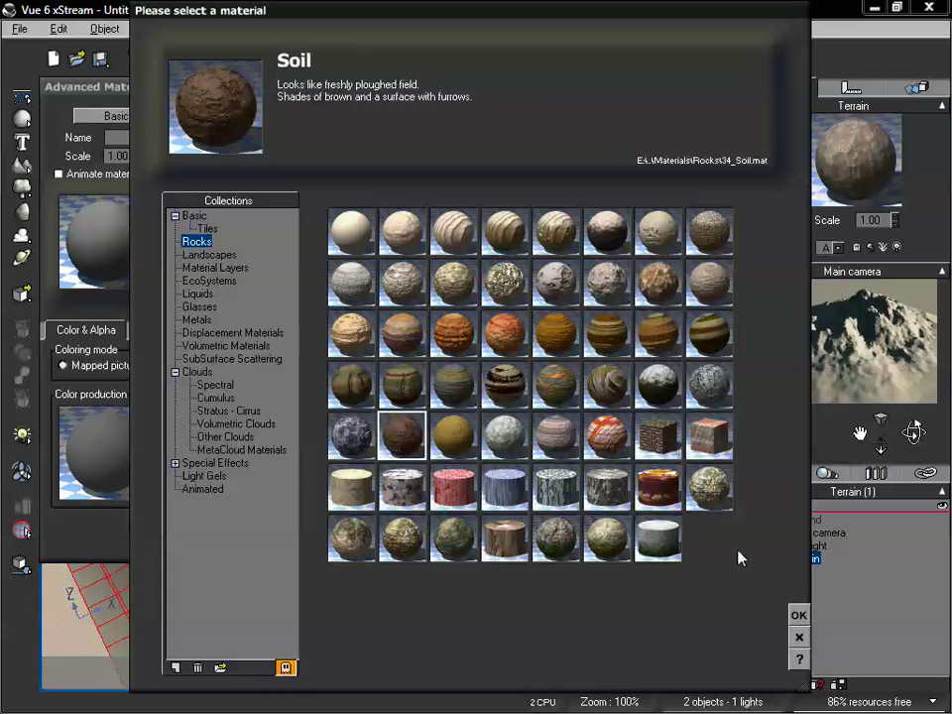
{"action": "left_click", "coordinate": [799, 615]}
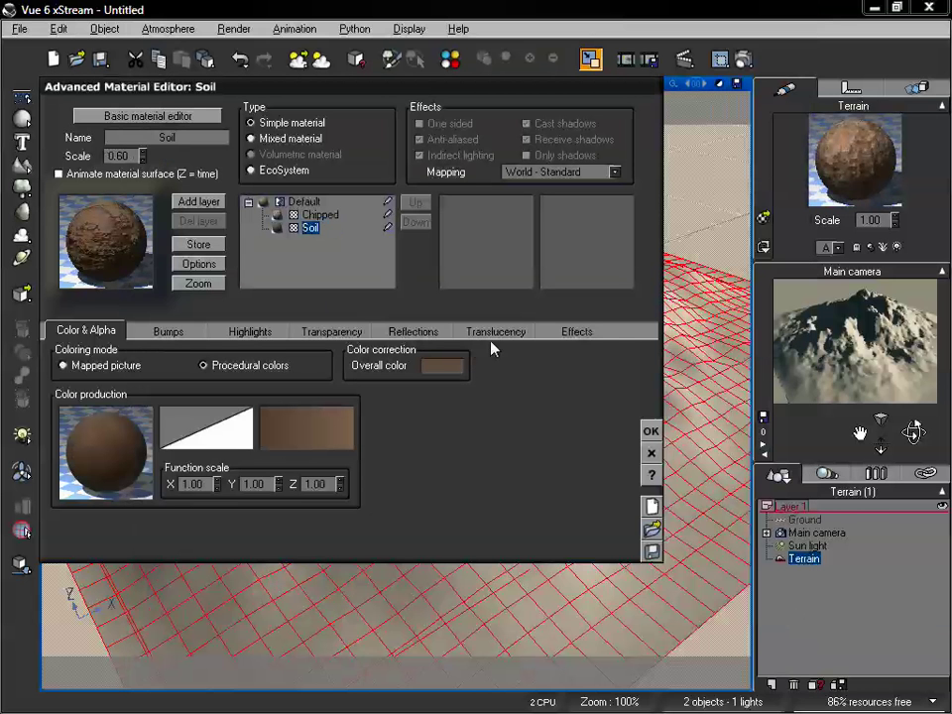
Examine the mixed material's hierarchy, comparing the Default parent's settings with those of its Chipped and Soil components
{"action": "left_click_drag", "start_coordinate": [376, 98], "coordinate": [455, 149]}
{"action": "left_click", "coordinate": [392, 266]}
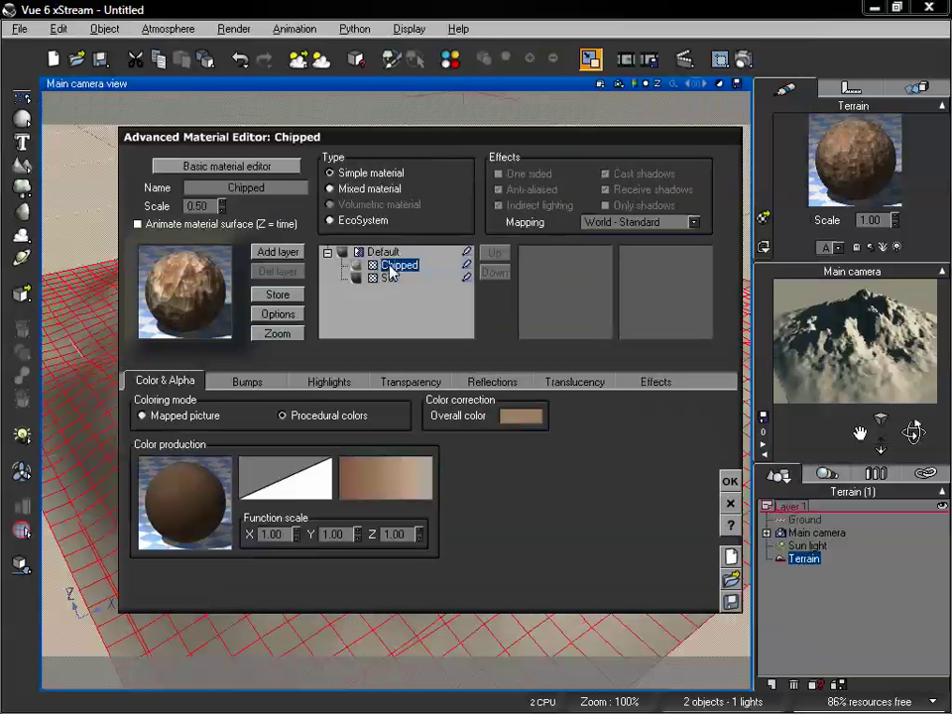
{"action": "left_click", "coordinate": [390, 277]}
{"action": "left_click", "coordinate": [389, 266]}
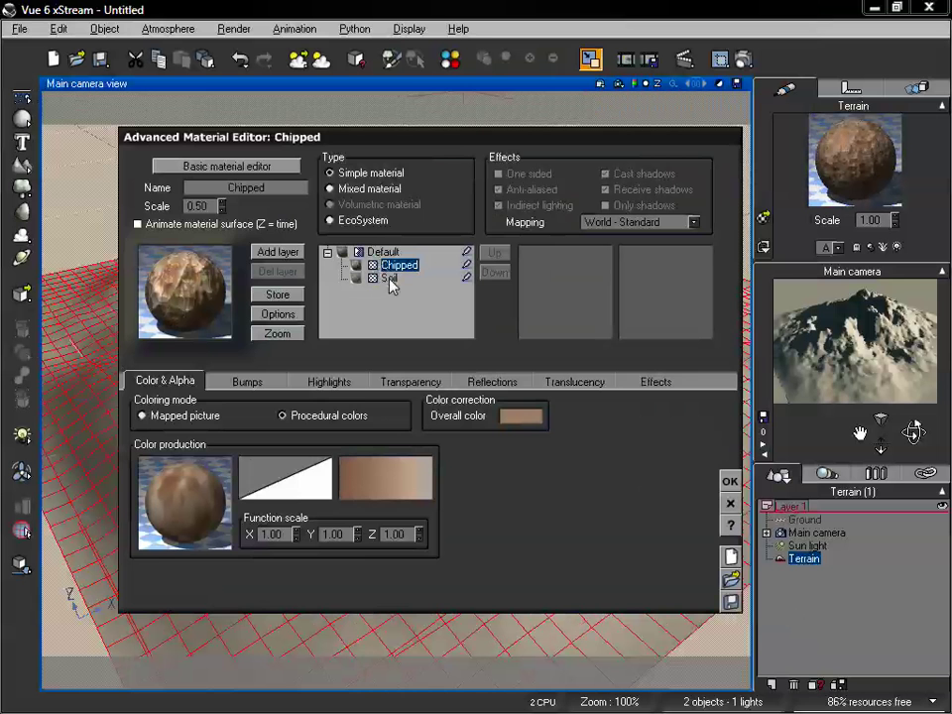
{"action": "left_click", "coordinate": [381, 253]}
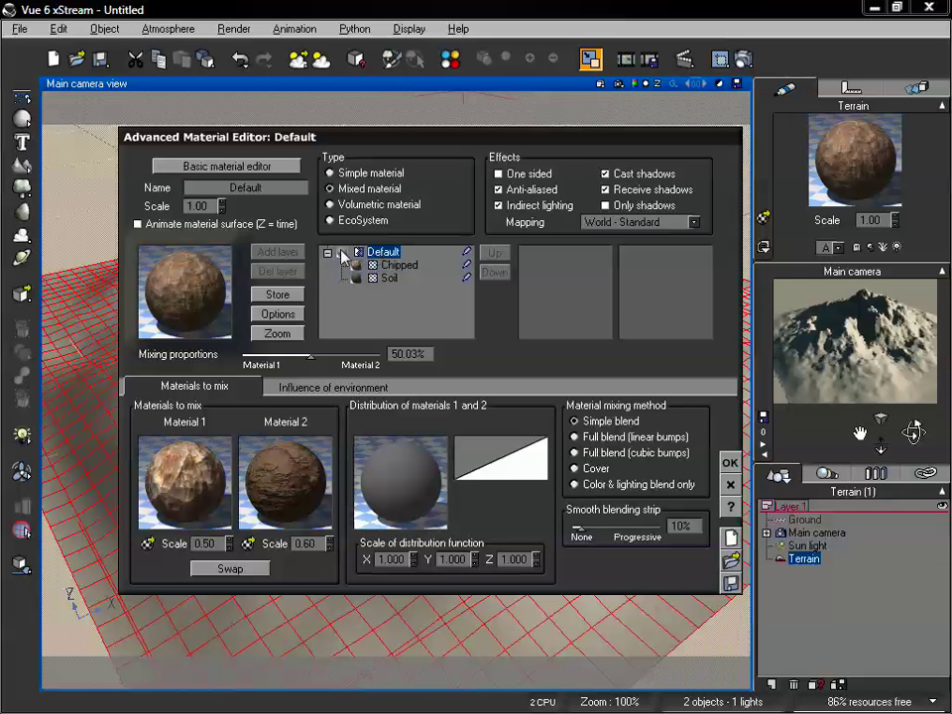
{"action": "left_click", "coordinate": [394, 266]}
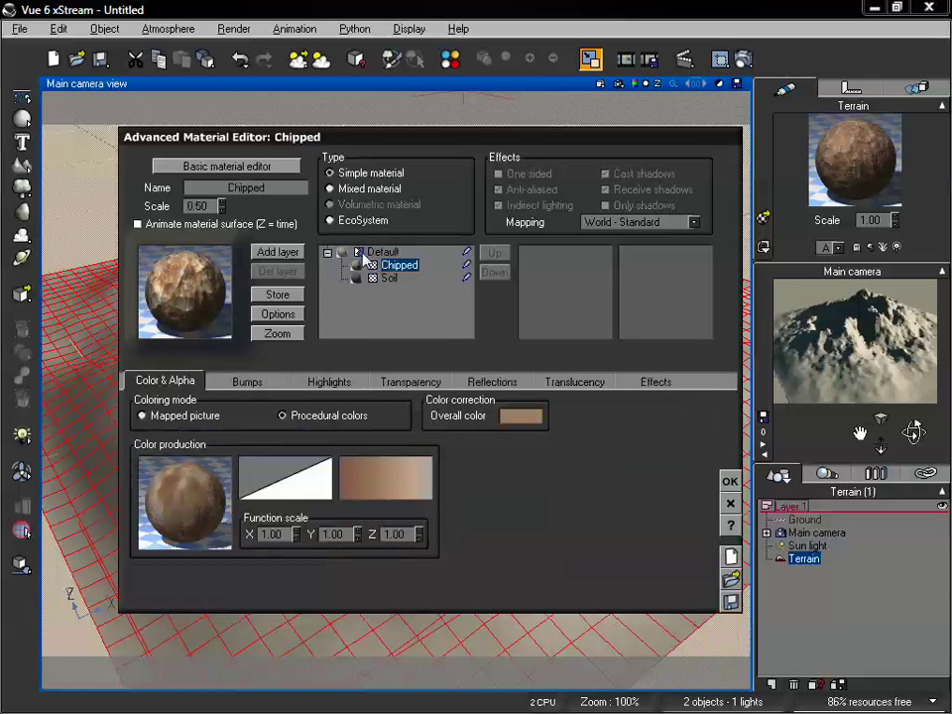
{"action": "left_click", "coordinate": [388, 279]}
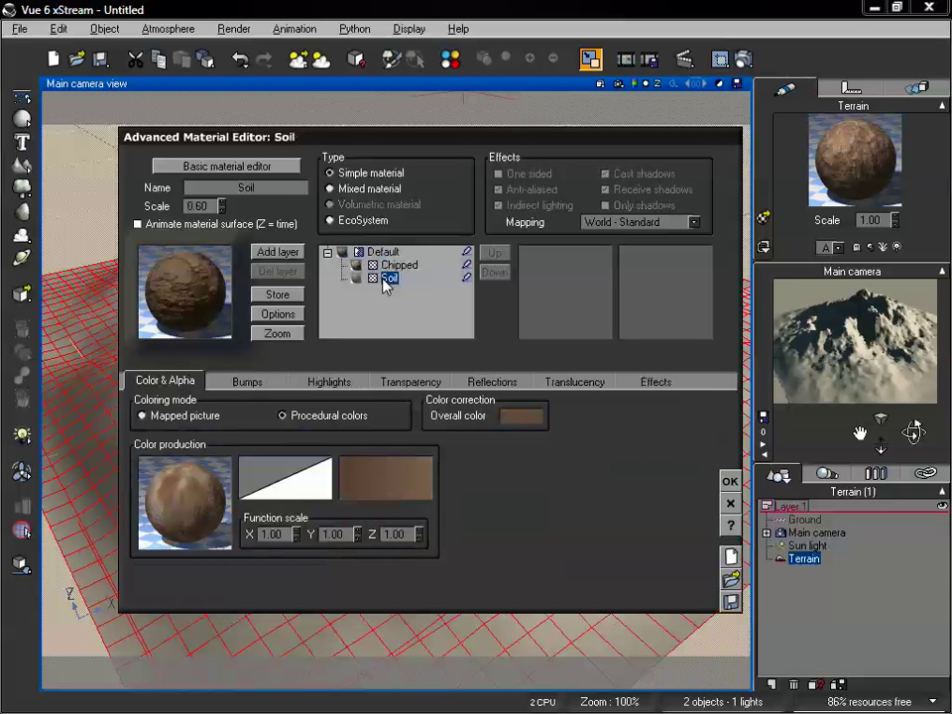
{"action": "key", "text": "Up"}
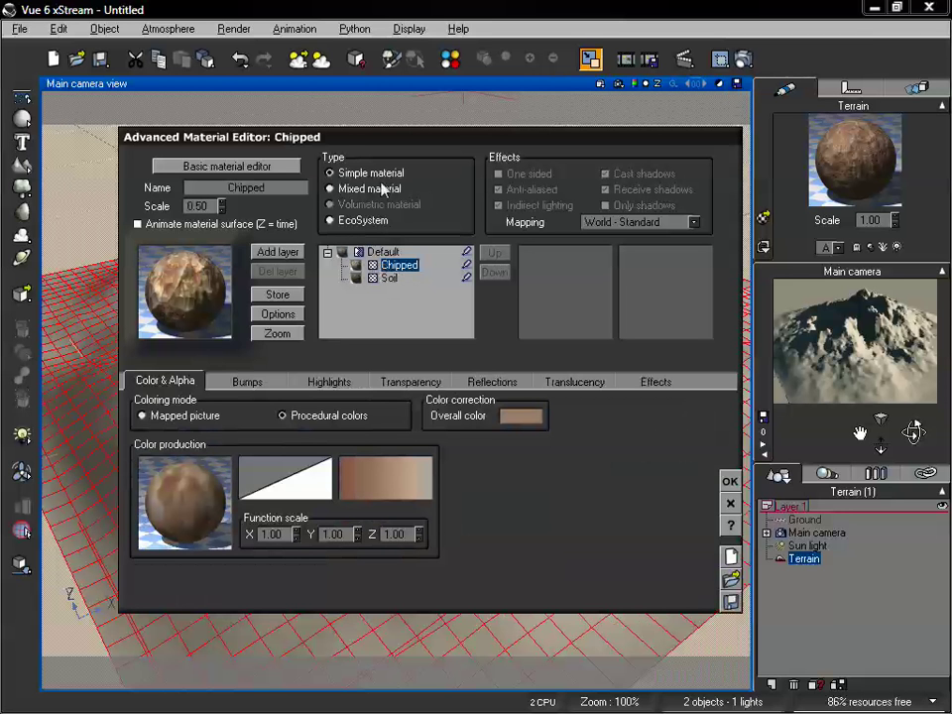
{"action": "key", "text": "Up"}
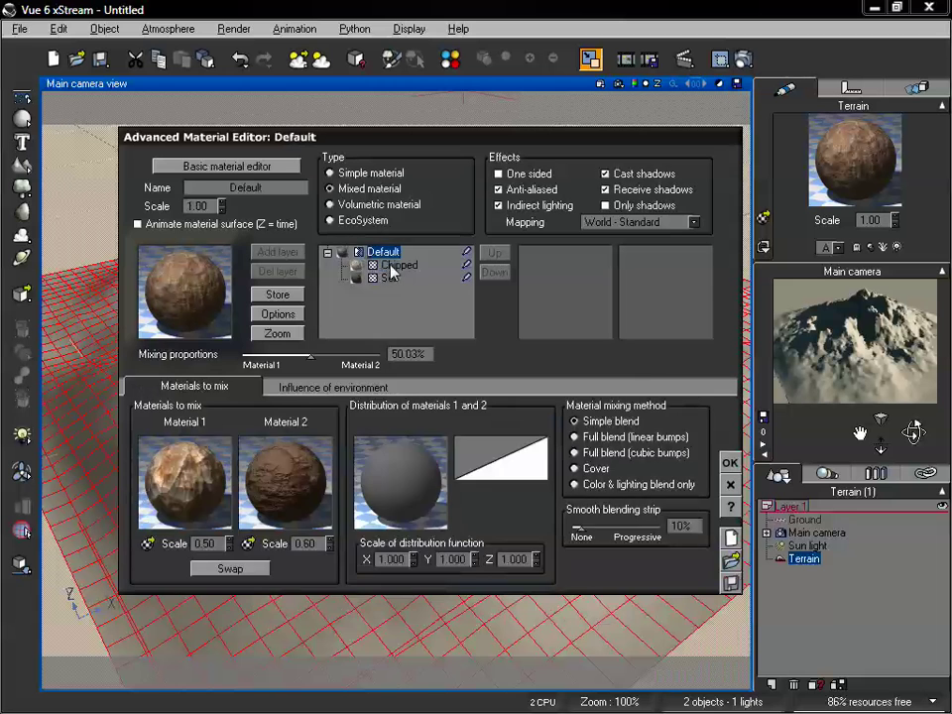
{"action": "key", "text": "Down"}
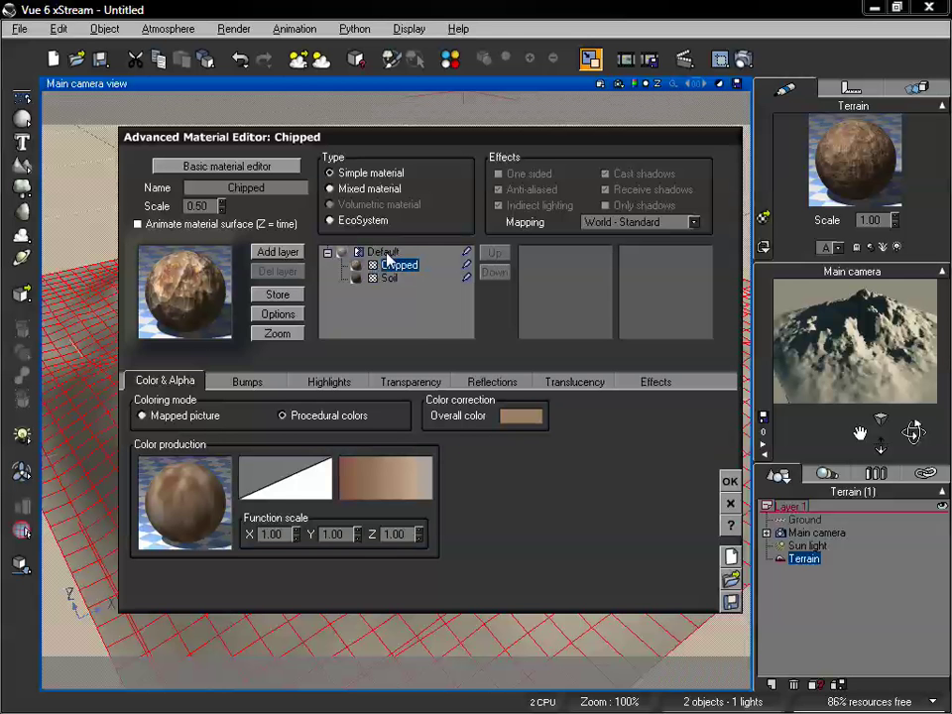
{"action": "left_click", "coordinate": [386, 253]}
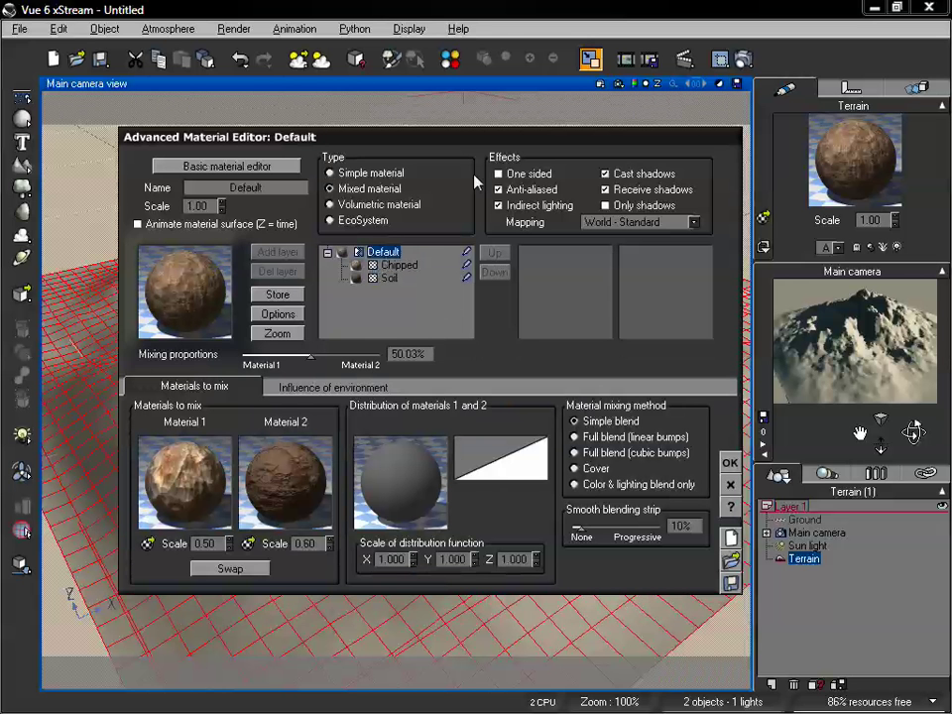
{"action": "left_click_drag", "start_coordinate": [465, 144], "coordinate": [388, 97]}
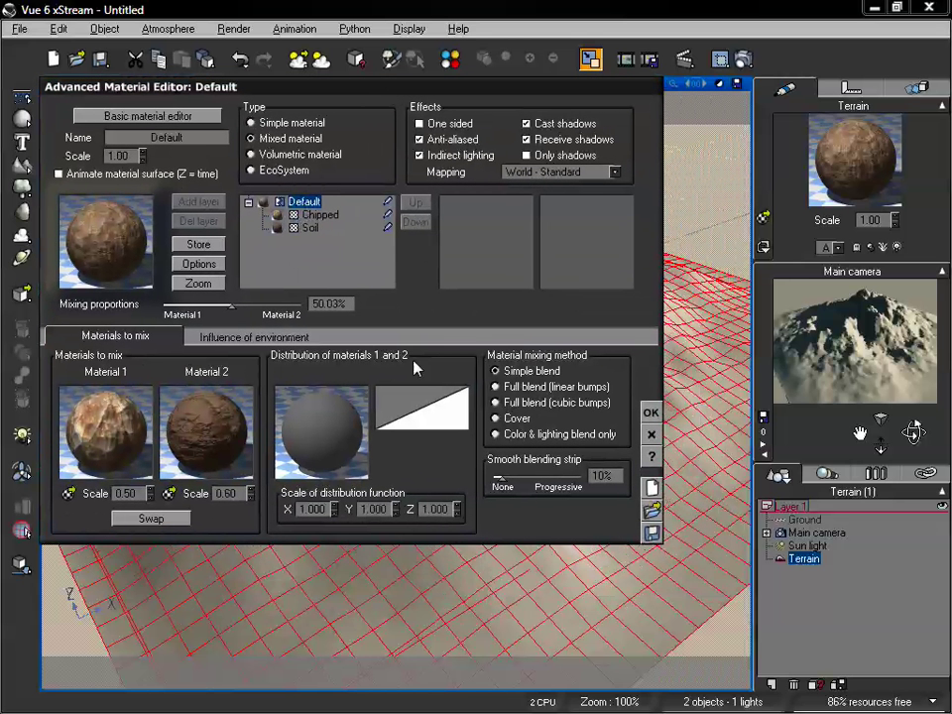
{"action": "left_click", "coordinate": [319, 214]}
{"action": "left_click", "coordinate": [304, 202]}
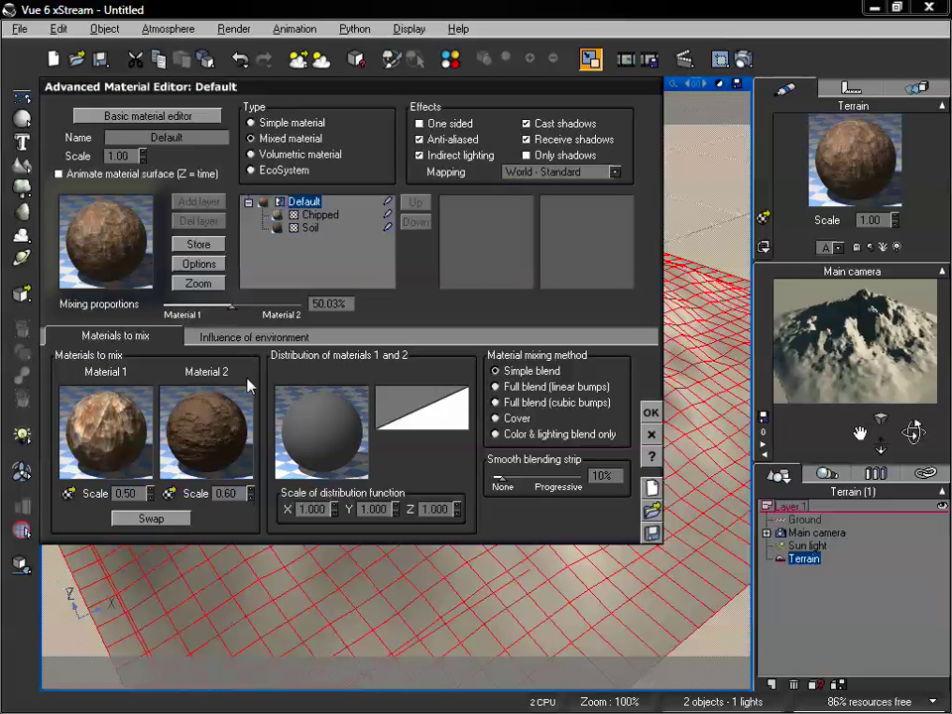
Swap the Chipped and Soil materials, swap them back, and check the scale of each
{"action": "left_click", "coordinate": [156, 523]}
{"action": "left_click", "coordinate": [158, 520]}
{"action": "left_click", "coordinate": [227, 493]}
{"action": "left_click", "coordinate": [129, 493]}
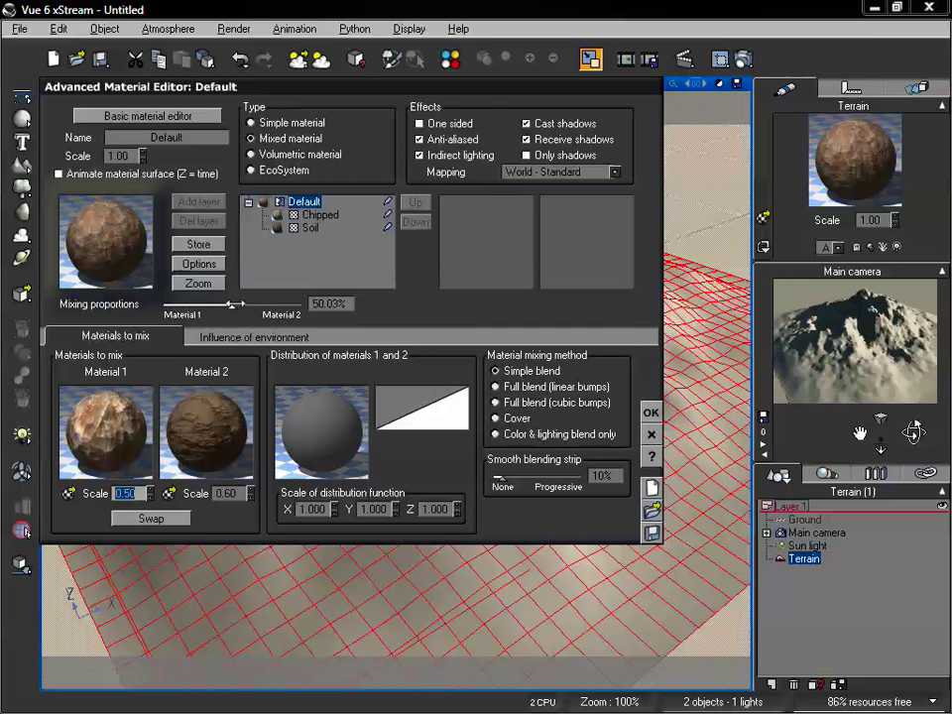
Try out different mixing proportions between Chipped and Soil, and set the proportion to 50%
{"action": "left_click_drag", "start_coordinate": [229, 307], "coordinate": [208, 305]}
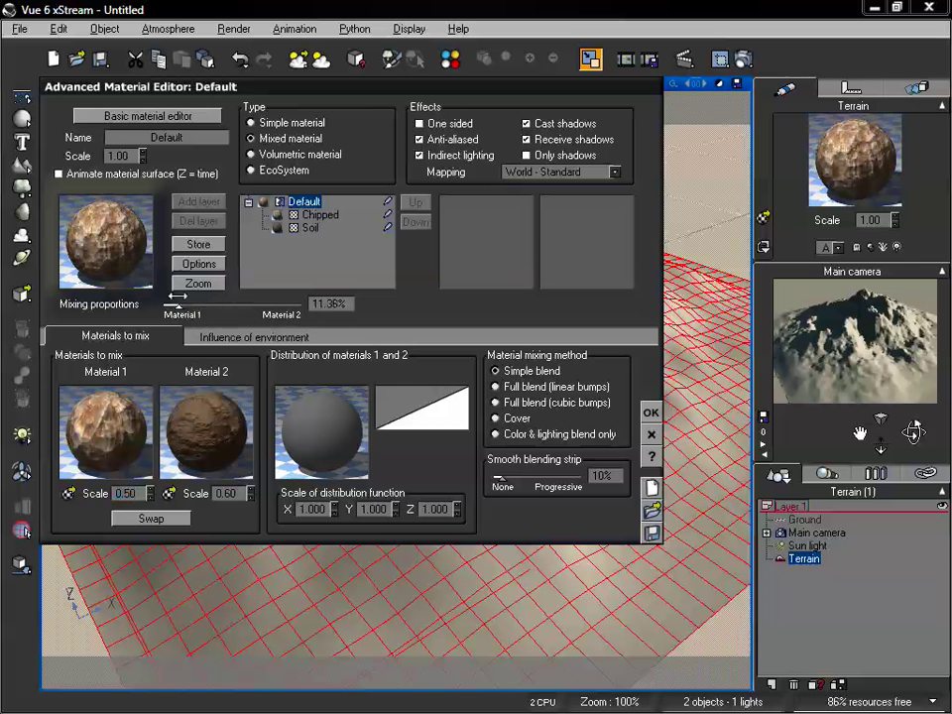
{"action": "left_click_drag", "start_coordinate": [208, 305], "coordinate": [263, 304]}
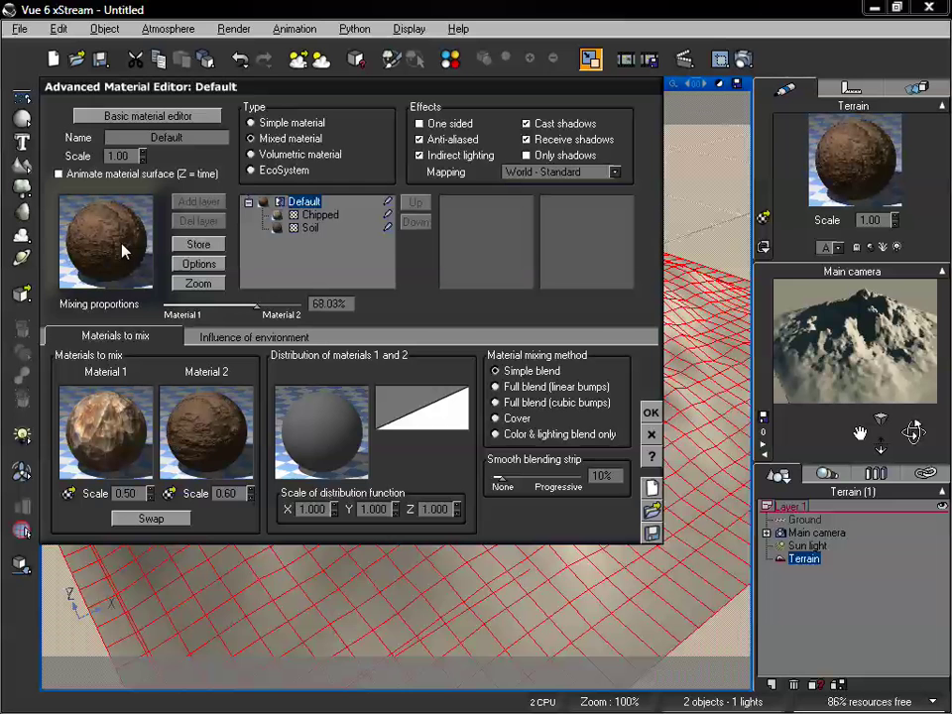
{"action": "mouse_move", "coordinate": [256, 306]}
{"action": "left_mouse_down"}
{"action": "mouse_move", "coordinate": [222, 303]}
{"action": "mouse_move", "coordinate": [238, 306]}
{"action": "left_mouse_up"}
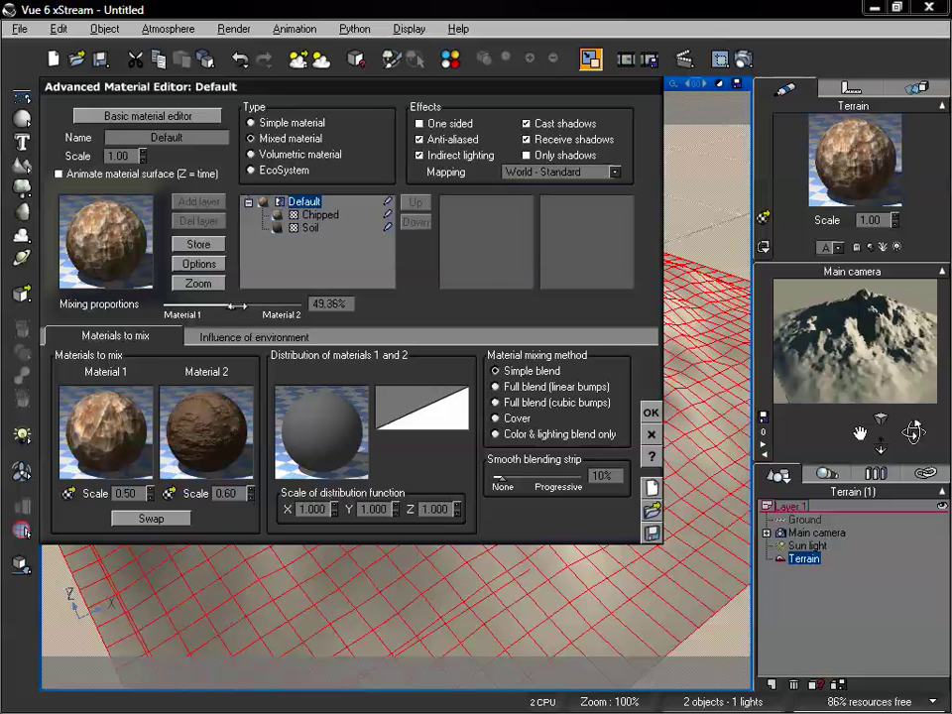
{"action": "left_click", "coordinate": [328, 303]}
{"action": "type", "text": "50"}
{"action": "key", "text": "Return"}
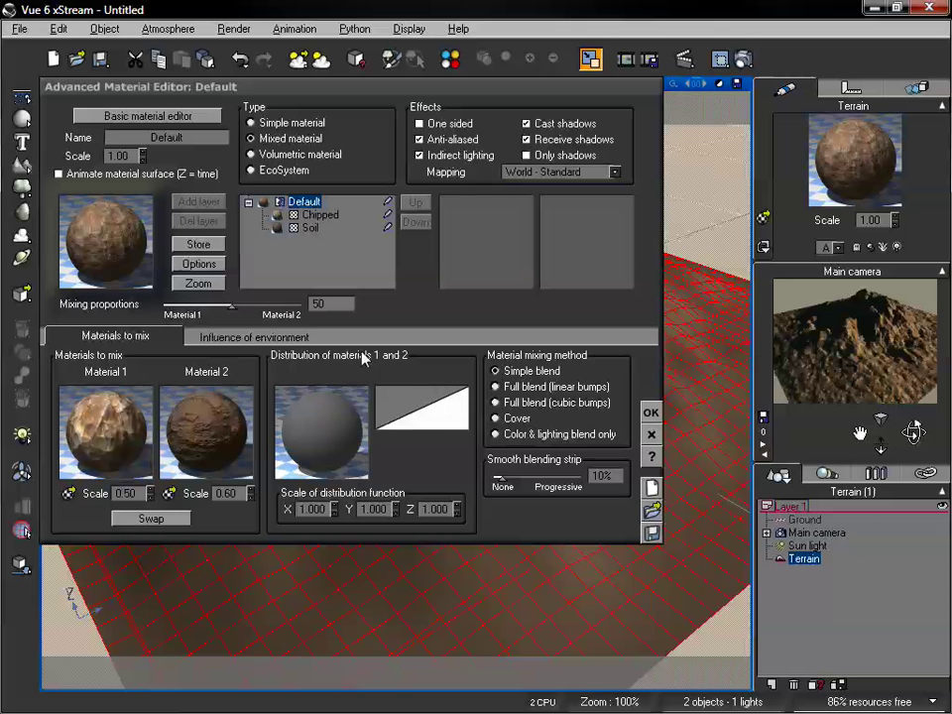
Edit the distribution function of materials 1 and 2 and add a Simple Fractal node to its Distribution output
{"action": "right_click", "coordinate": [316, 417]}
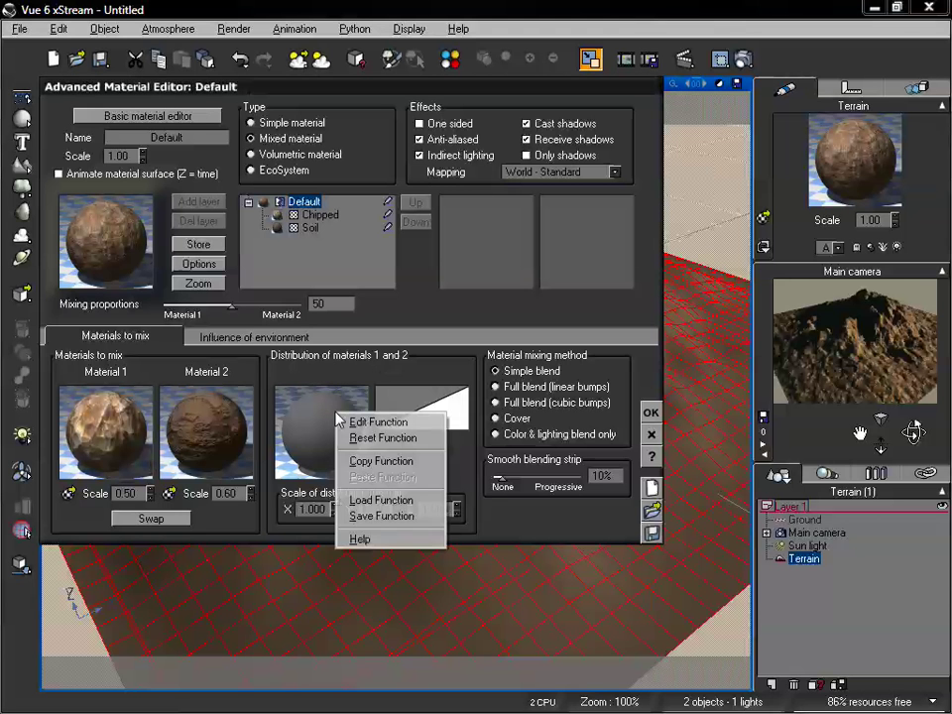
{"action": "left_click", "coordinate": [365, 423]}
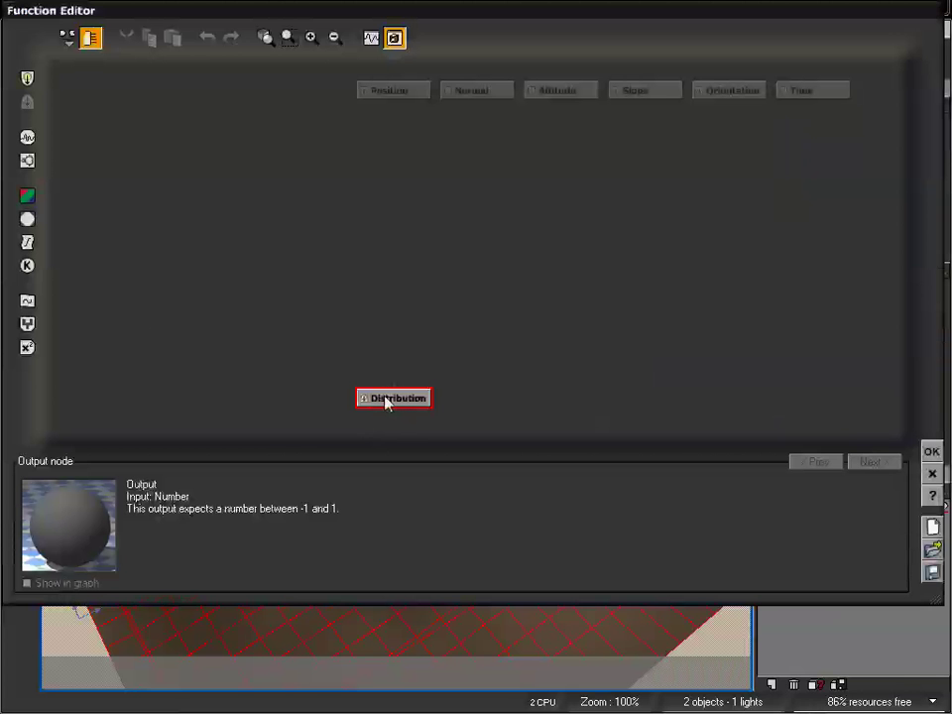
{"action": "left_click", "coordinate": [27, 162]}
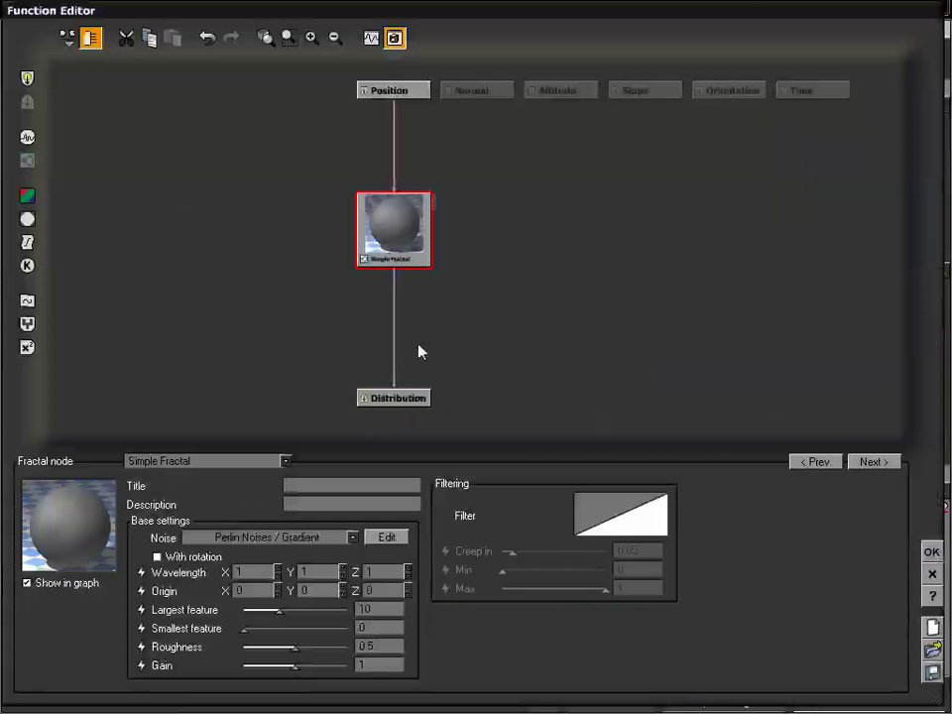
Set the Simple Fractal node's wavelength to .1 on the X, Y and Z axes
{"action": "left_click", "coordinate": [256, 573]}
{"action": "left_click", "coordinate": [308, 573]}
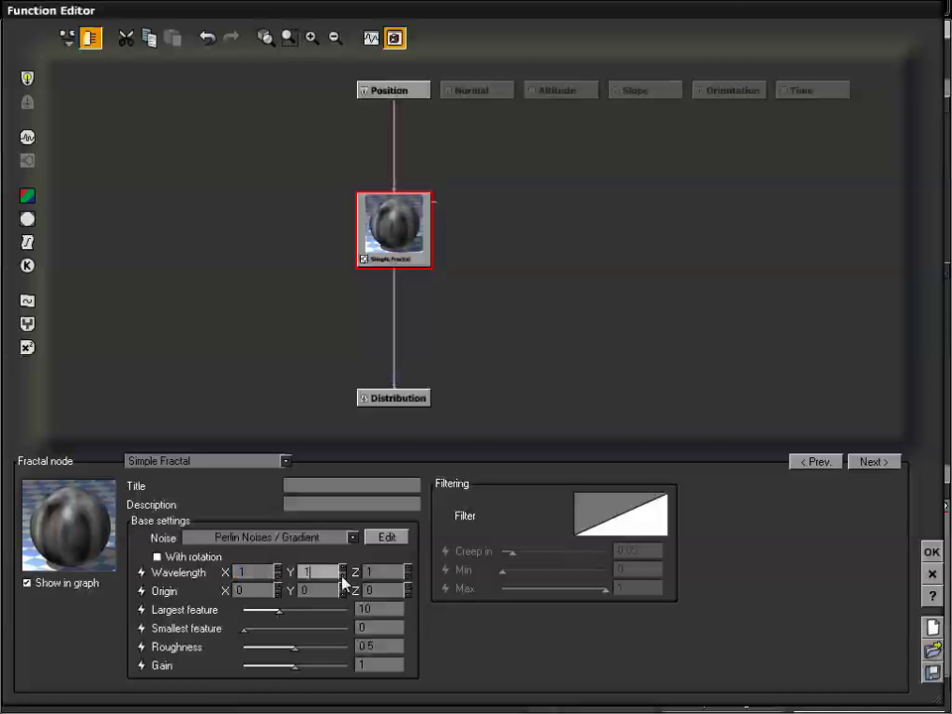
{"action": "key", "text": "Tab"}
{"action": "type", "text": ".1"}
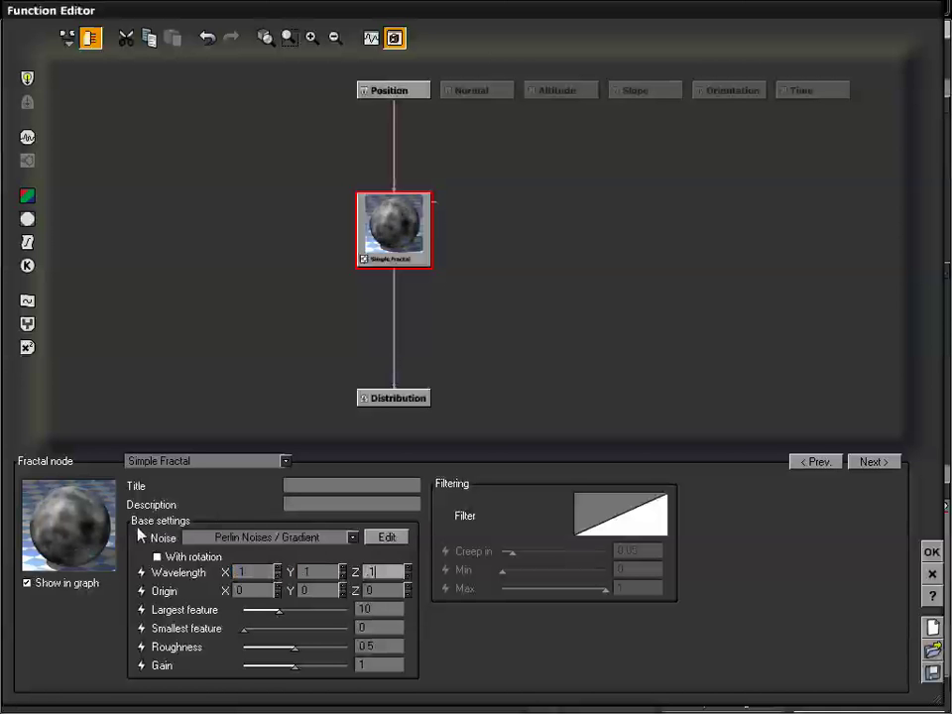
Raise the Simple Fractal node's gain to about 3.36 and accept the distribution function
{"action": "left_click_drag", "start_coordinate": [301, 668], "coordinate": [323, 667]}
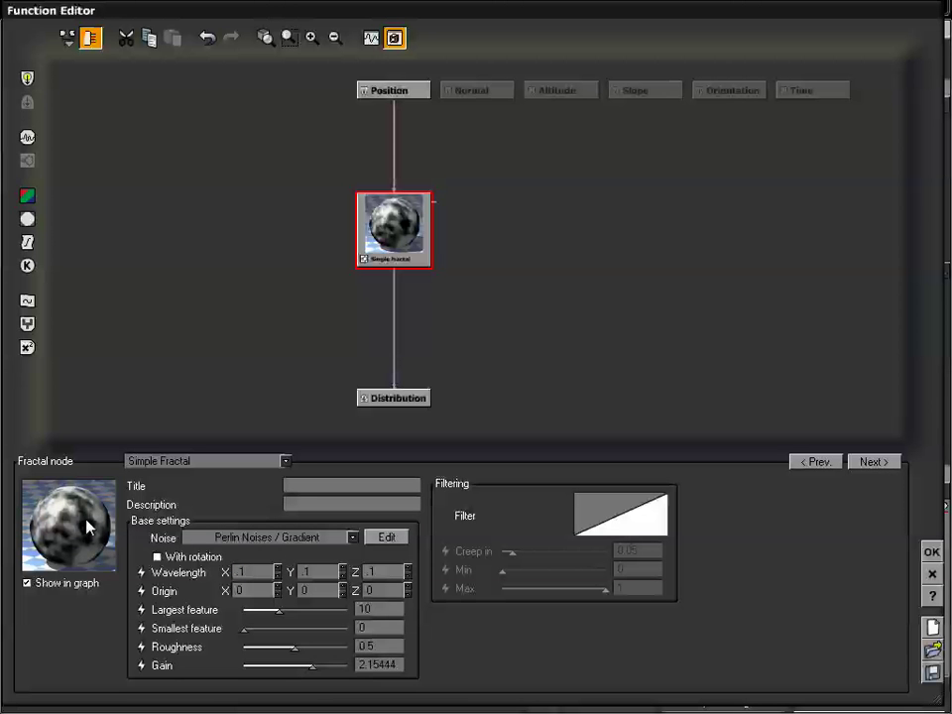
{"action": "mouse_move", "coordinate": [316, 665]}
{"action": "left_mouse_down"}
{"action": "mouse_move", "coordinate": [301, 670]}
{"action": "mouse_move", "coordinate": [323, 667]}
{"action": "left_mouse_up"}
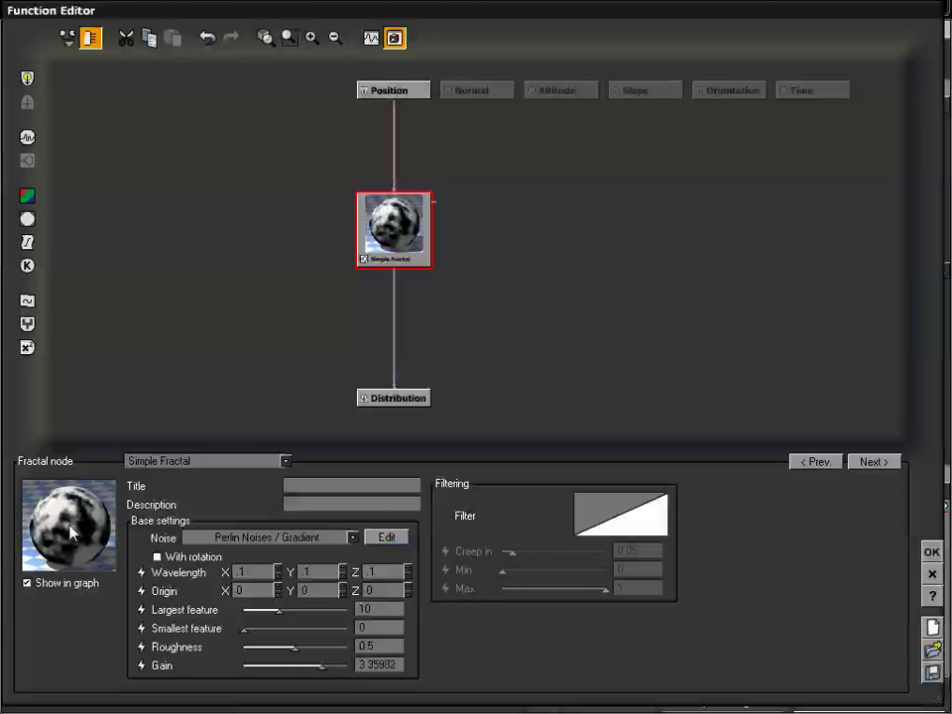
{"action": "left_click", "coordinate": [931, 552]}
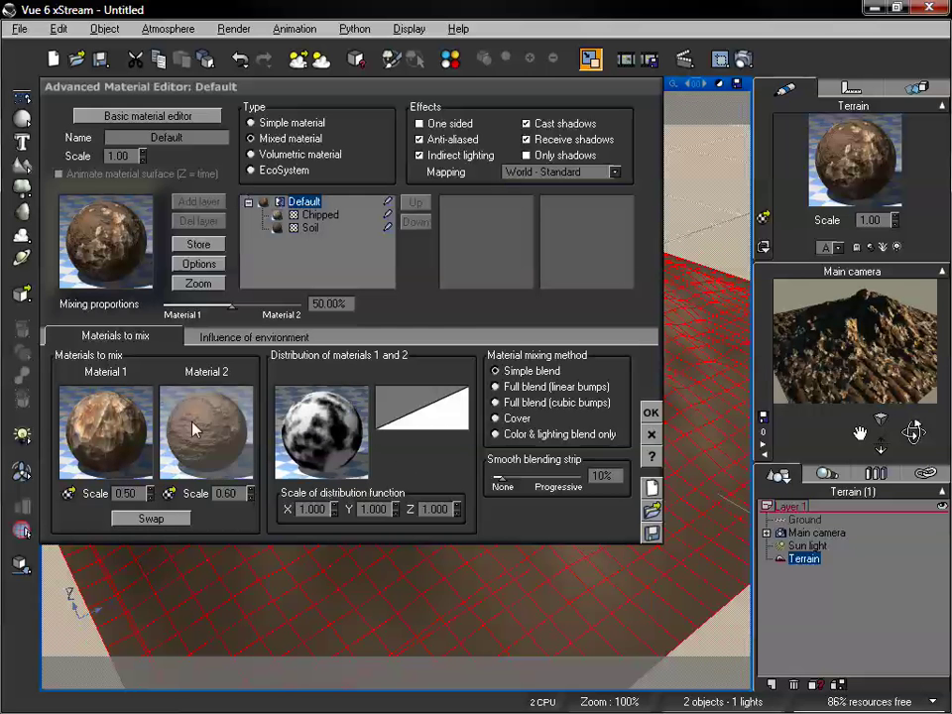
Swap the two mixed materials so Soil comes first, and set the scale of both Soil and Chipped to 0.20
{"action": "left_click", "coordinate": [163, 517]}
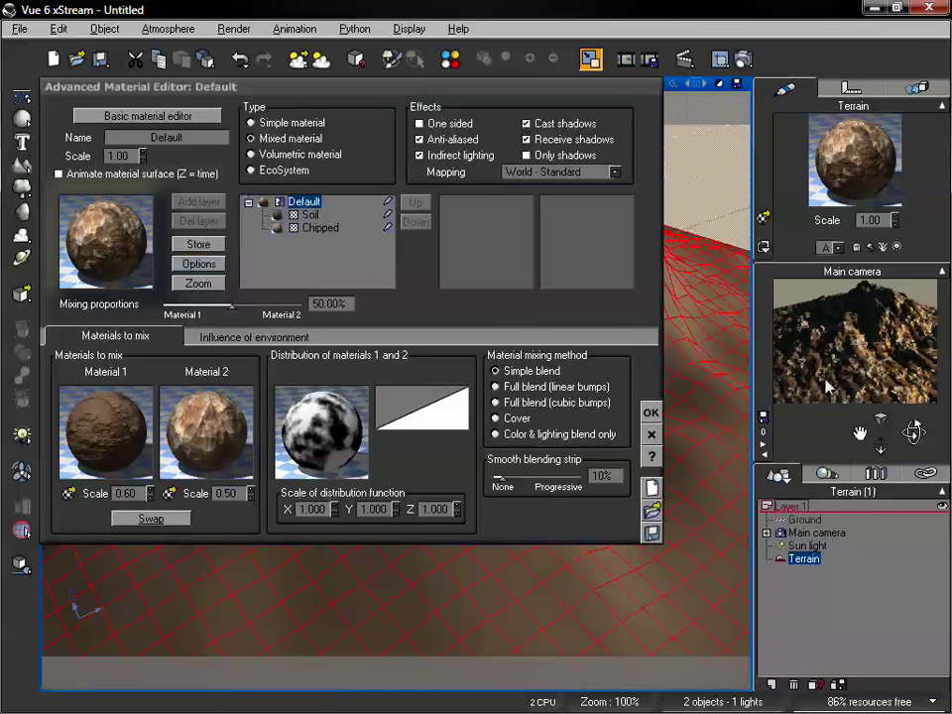
{"action": "left_click_drag", "start_coordinate": [149, 496], "coordinate": [132, 454]}
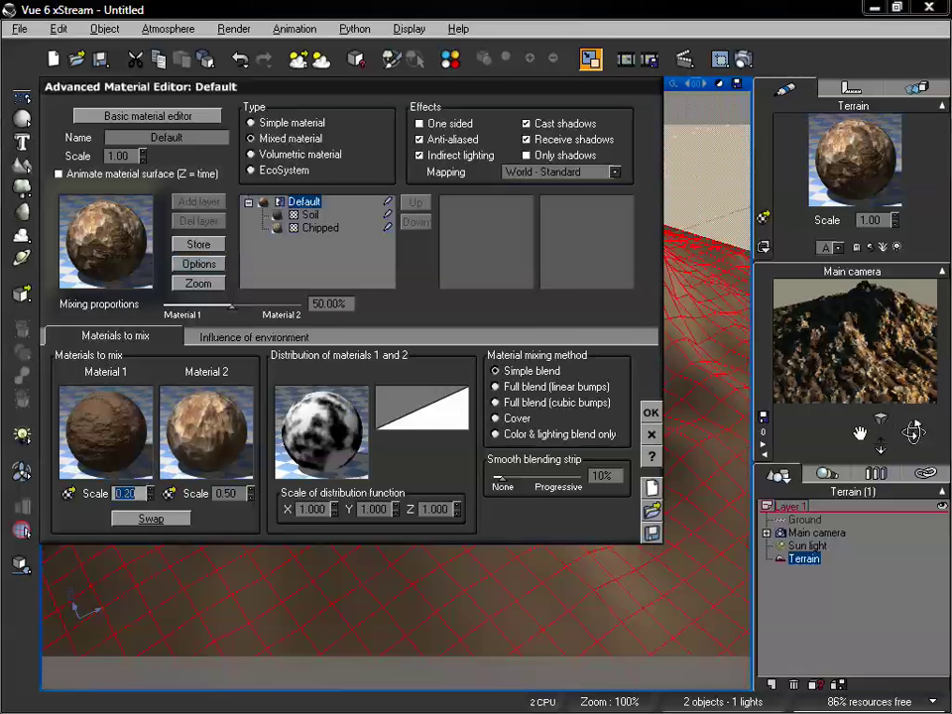
{"action": "left_click_drag", "start_coordinate": [251, 493], "coordinate": [251, 471]}
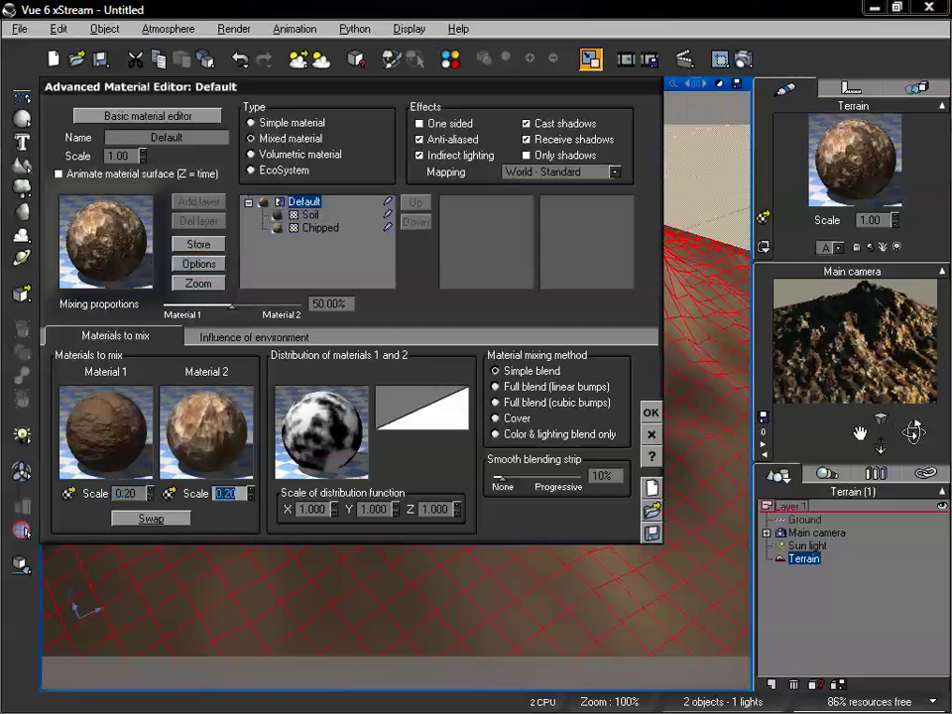
Set the scale of Material 1 (Soil) to 0.10
{"action": "left_click", "coordinate": [876, 365]}
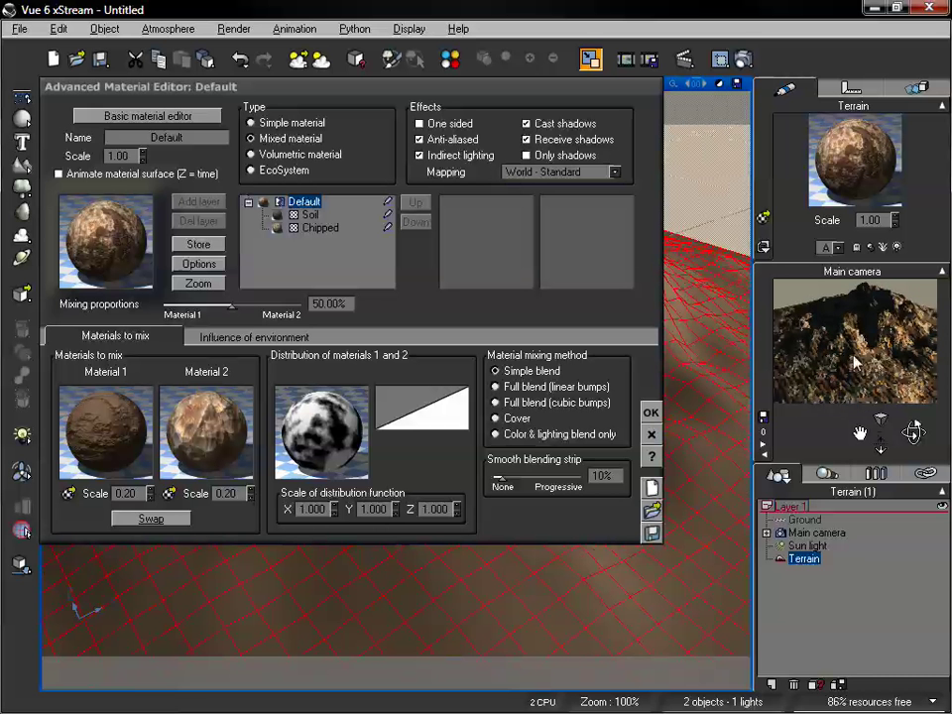
{"action": "left_click", "coordinate": [126, 493]}
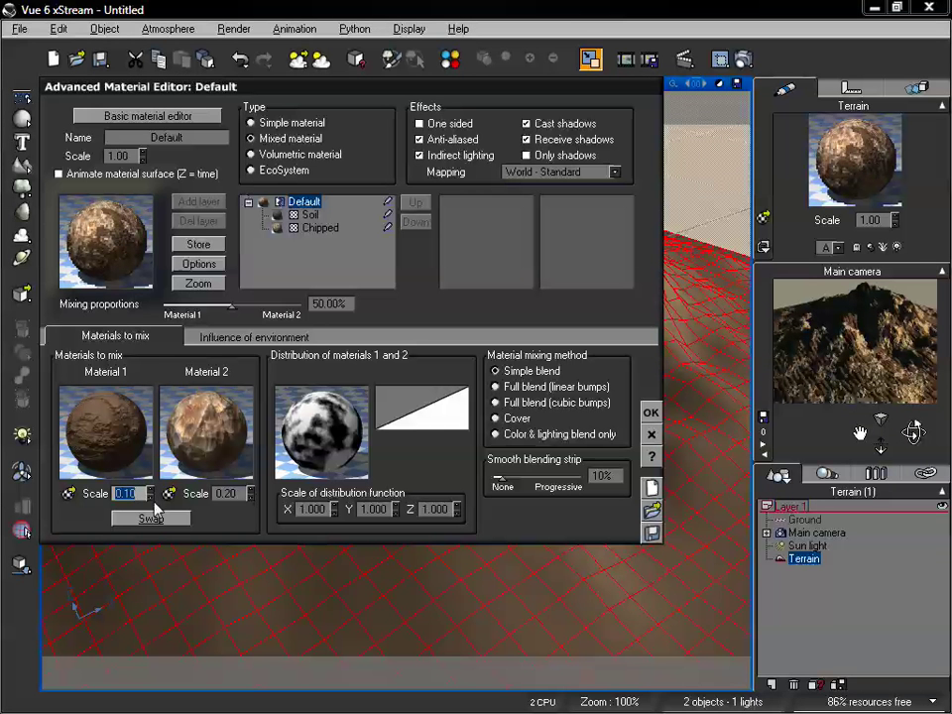
{"action": "key", "text": "Return"}
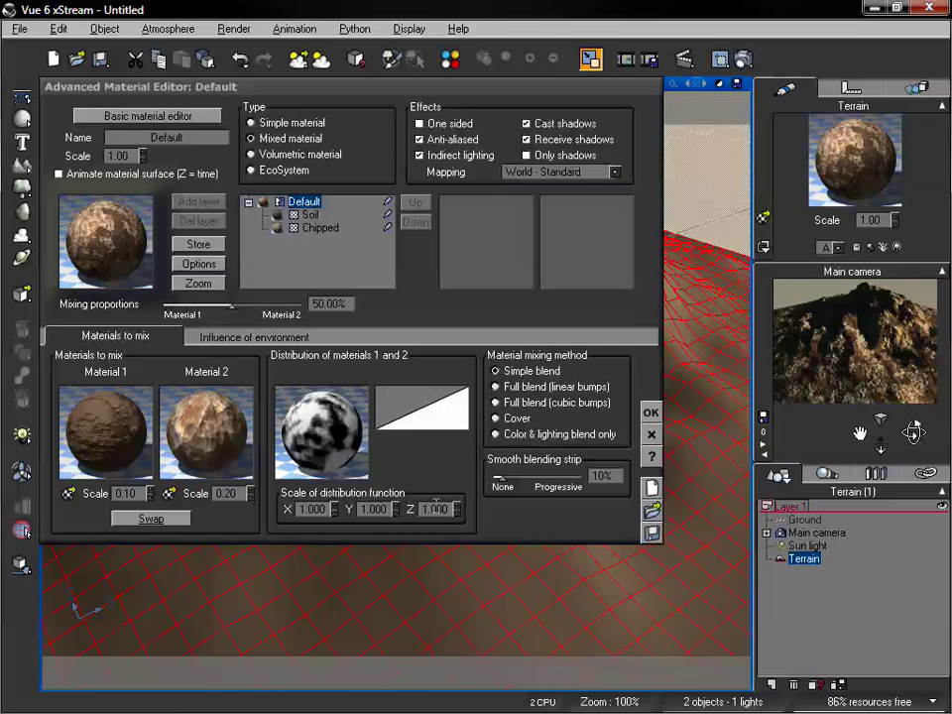
Set the scale of the distribution function to 2 on X, Y and Z, and raise the smooth blending strip to about 61%
{"action": "left_click", "coordinate": [337, 508]}
{"action": "type", "text": "2"}
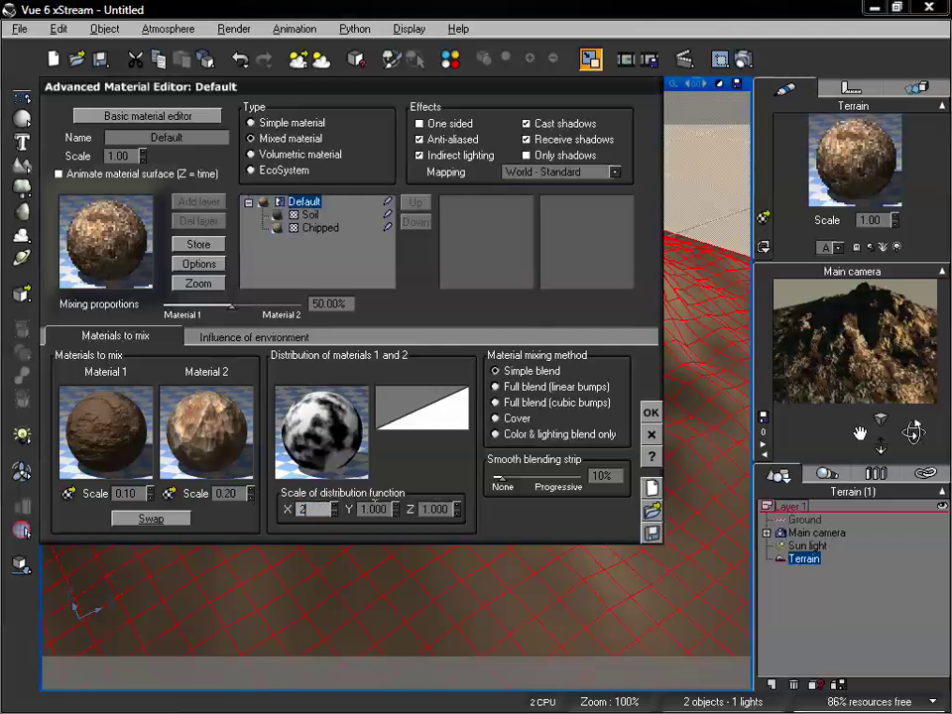
{"action": "key", "text": "Tab"}
{"action": "type", "text": "2"}
{"action": "key", "text": "Tab"}
{"action": "type", "text": "2"}
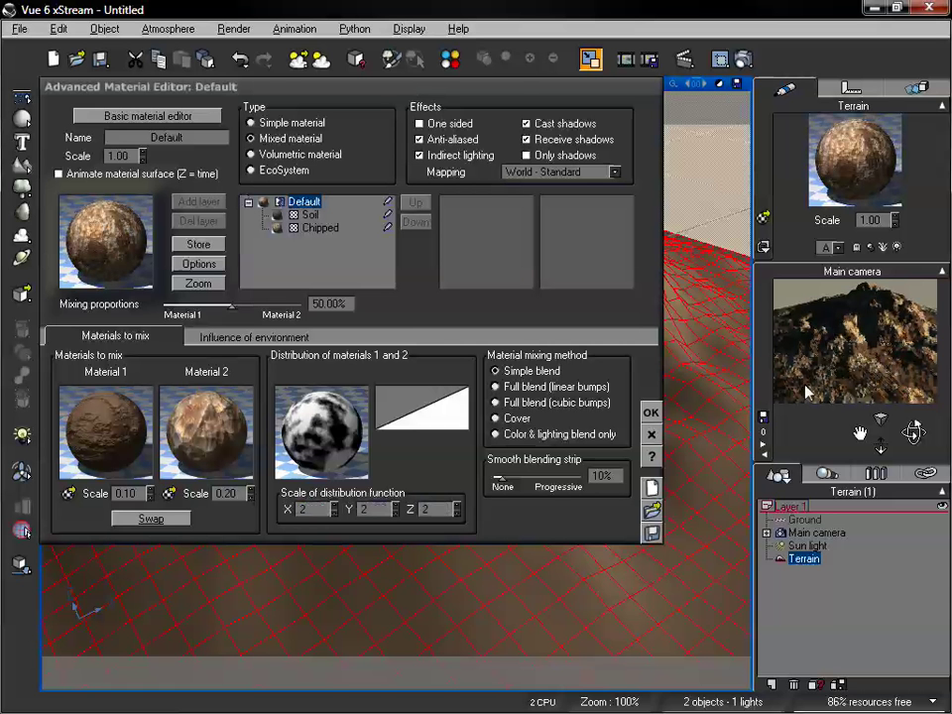
{"action": "left_click_drag", "start_coordinate": [912, 431], "coordinate": [912, 431]}
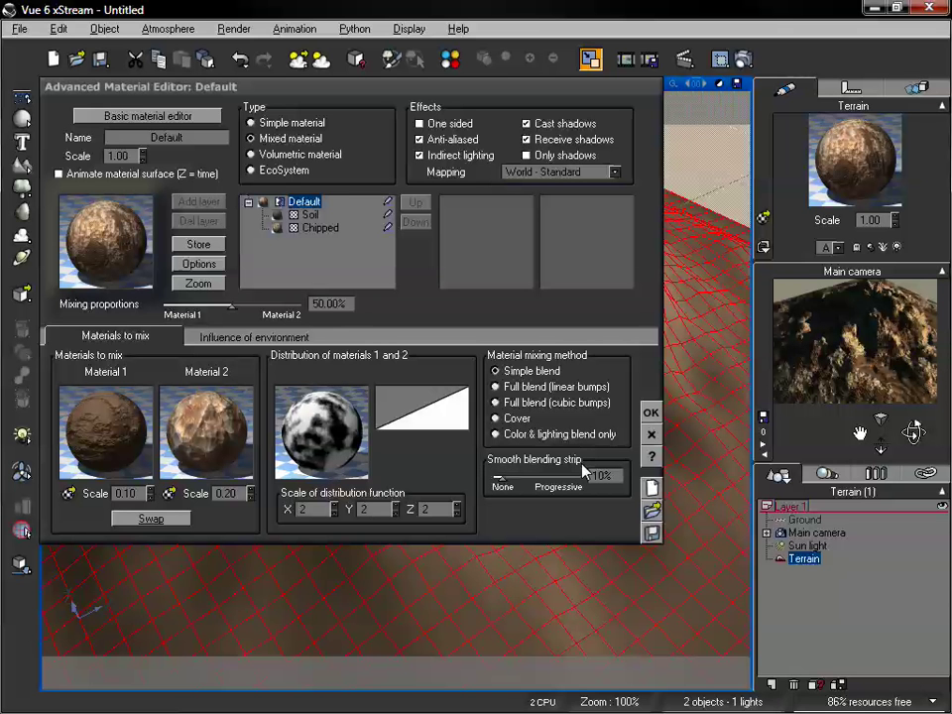
{"action": "left_click_drag", "start_coordinate": [499, 477], "coordinate": [535, 478]}
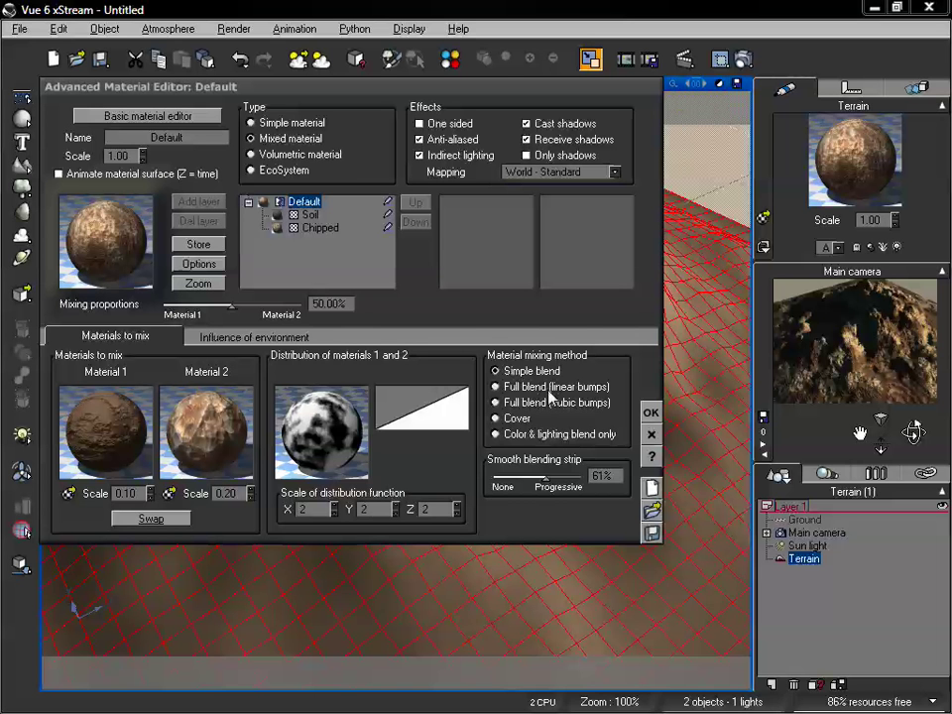
Try the linear and cubic Full blend, Cover, and Color & lighting blend only mixing methods, and return to Simple blend
{"action": "left_click", "coordinate": [552, 388]}
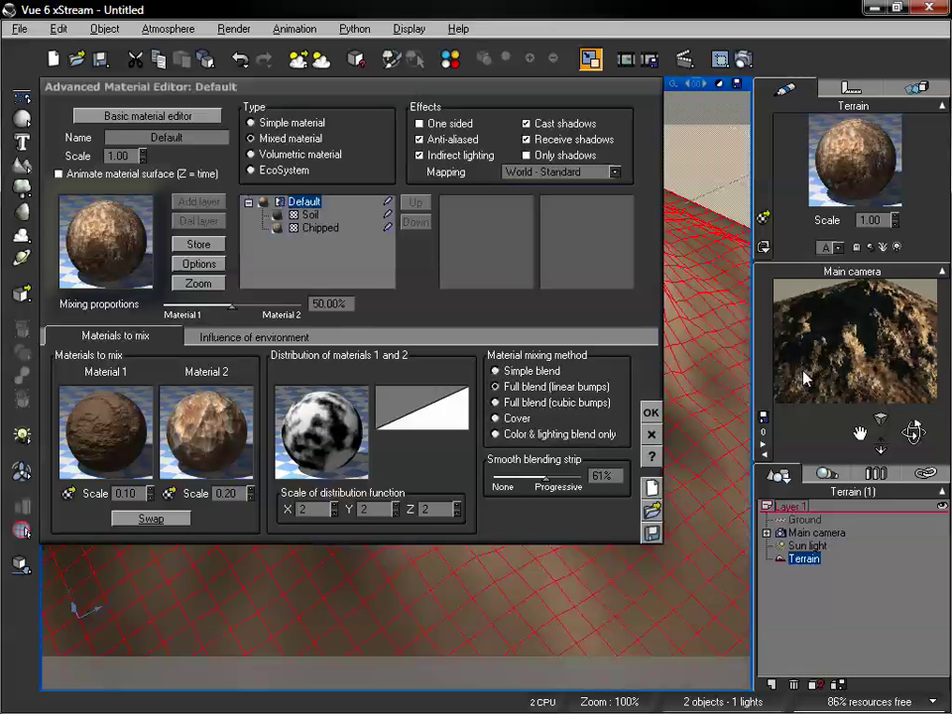
{"action": "left_click_drag", "start_coordinate": [881, 449], "coordinate": [881, 449]}
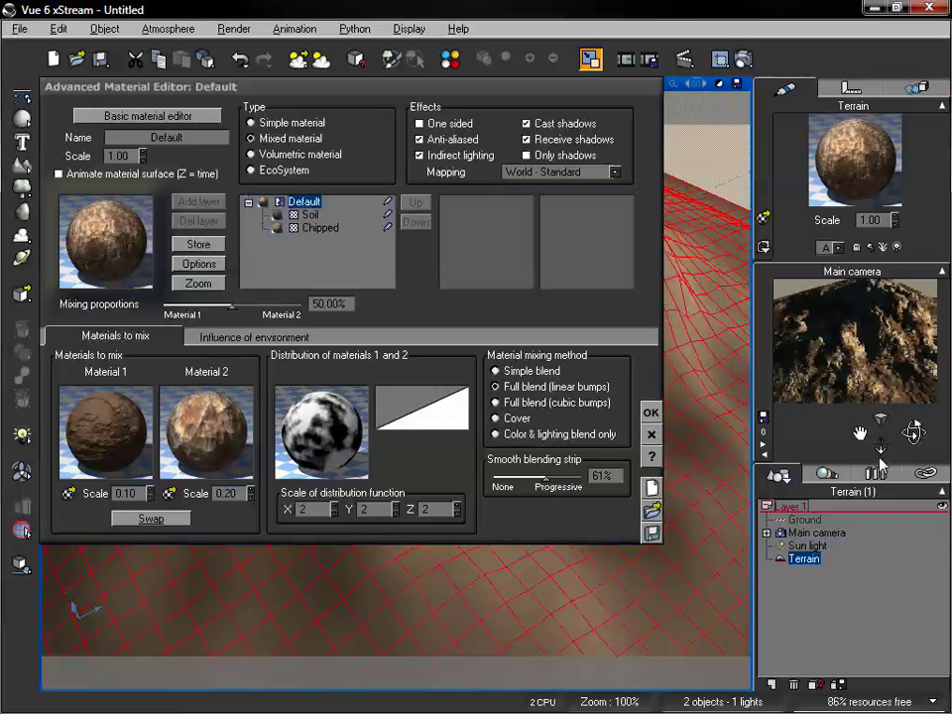
{"action": "left_click_drag", "start_coordinate": [881, 448], "coordinate": [881, 448]}
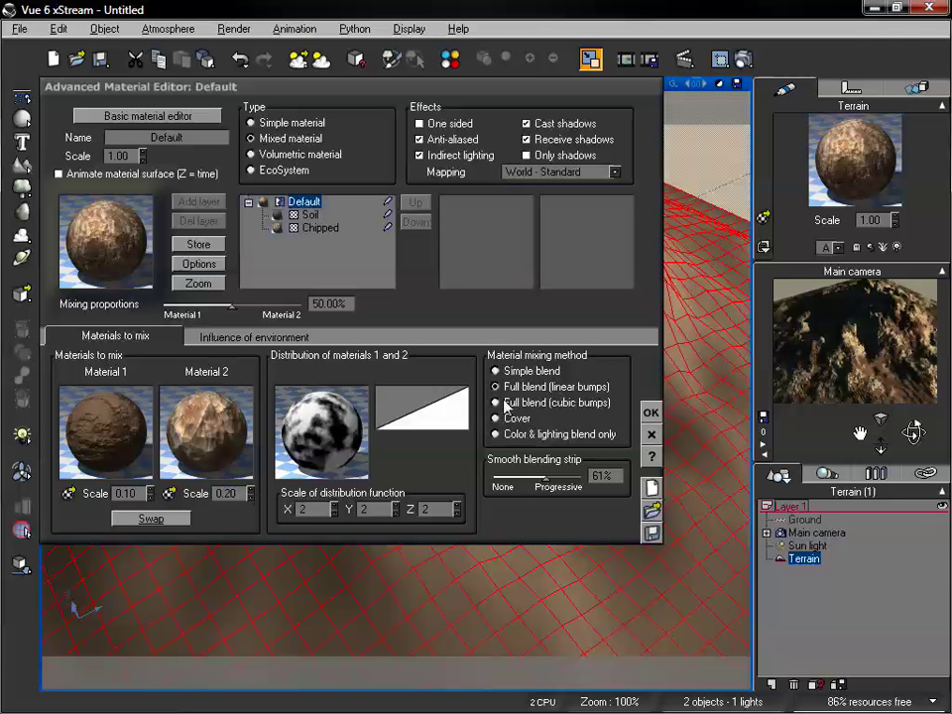
{"action": "left_click", "coordinate": [528, 405]}
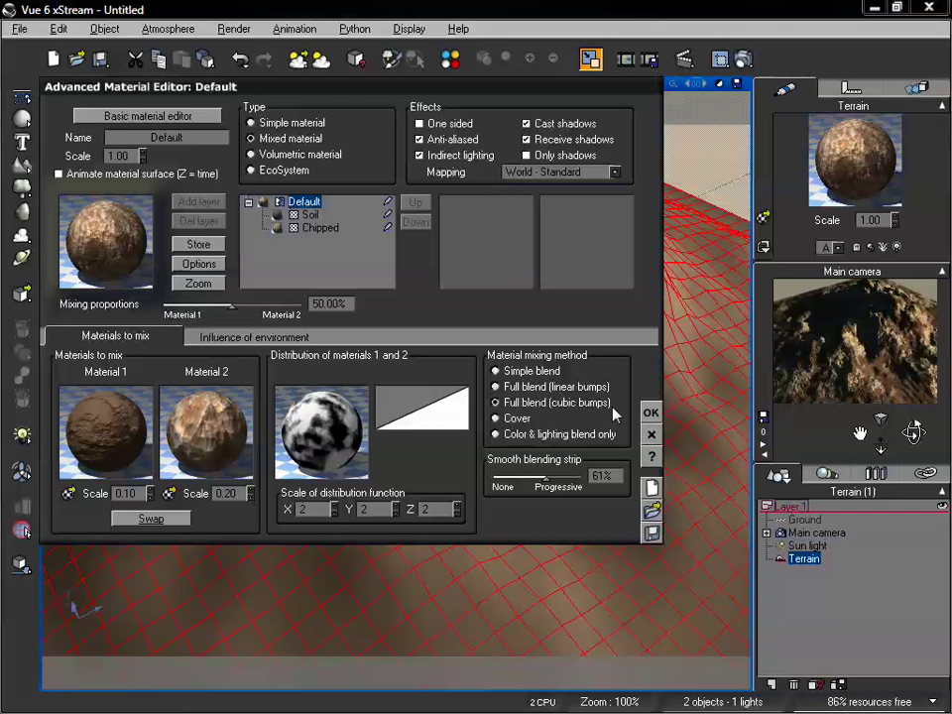
{"action": "left_click", "coordinate": [501, 387]}
{"action": "left_click", "coordinate": [501, 407]}
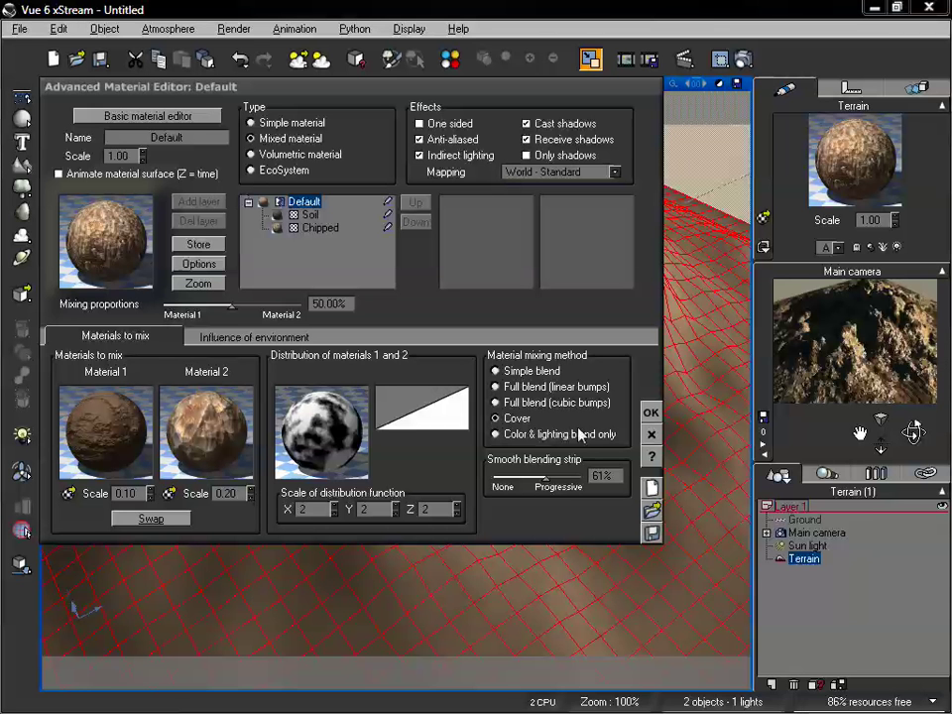
{"action": "left_click", "coordinate": [521, 442]}
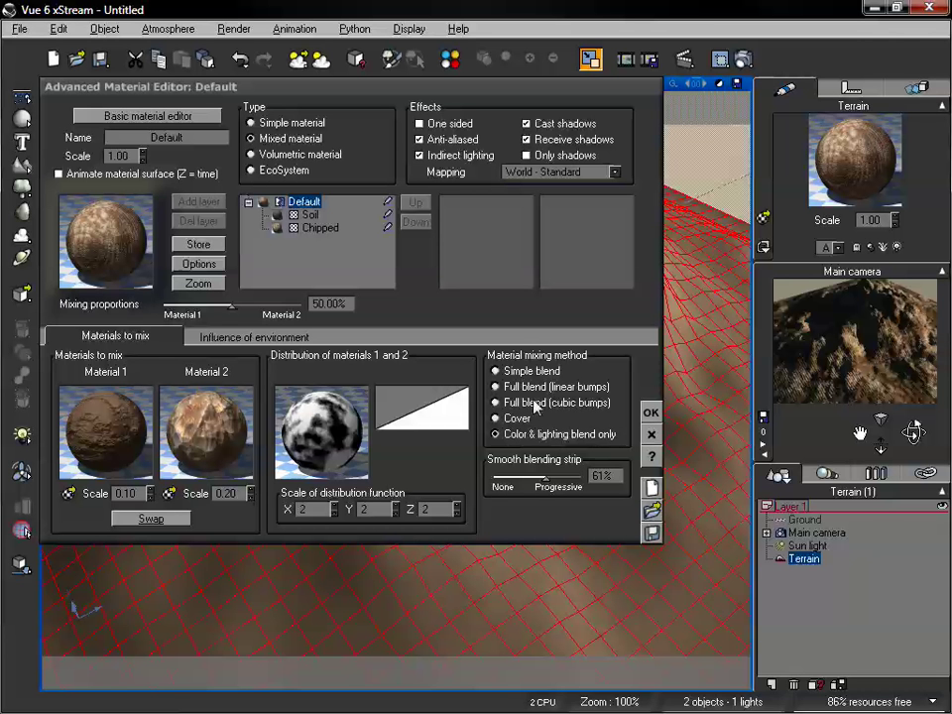
{"action": "left_click", "coordinate": [504, 371]}
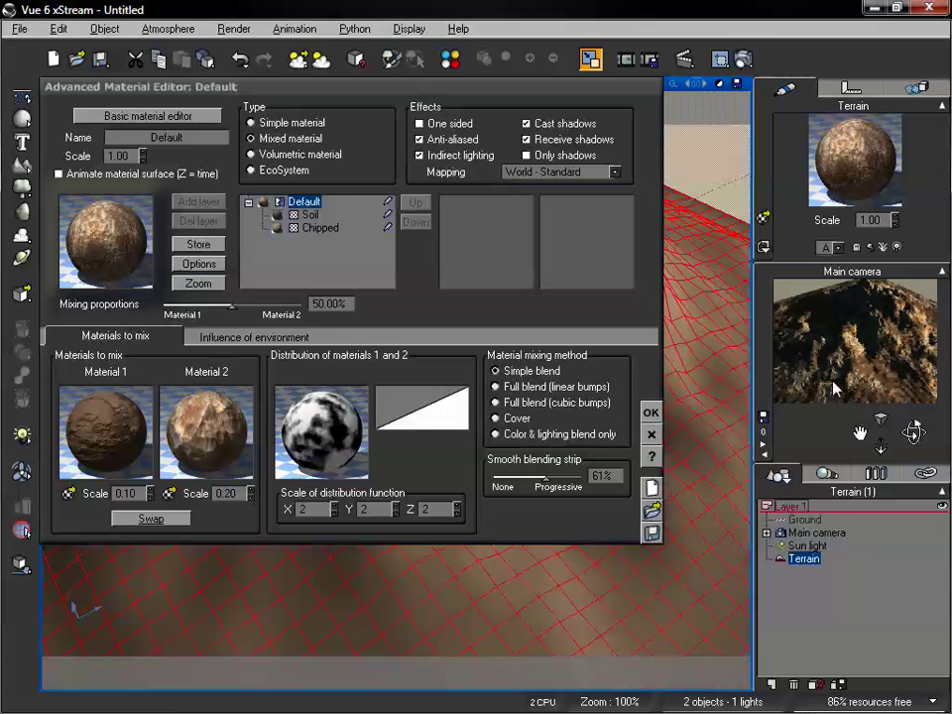
Make the distribution of materials dependent on local slope, altitude and orientation, and reset the distribution function of materials 1 and 2
{"action": "left_click", "coordinate": [235, 338]}
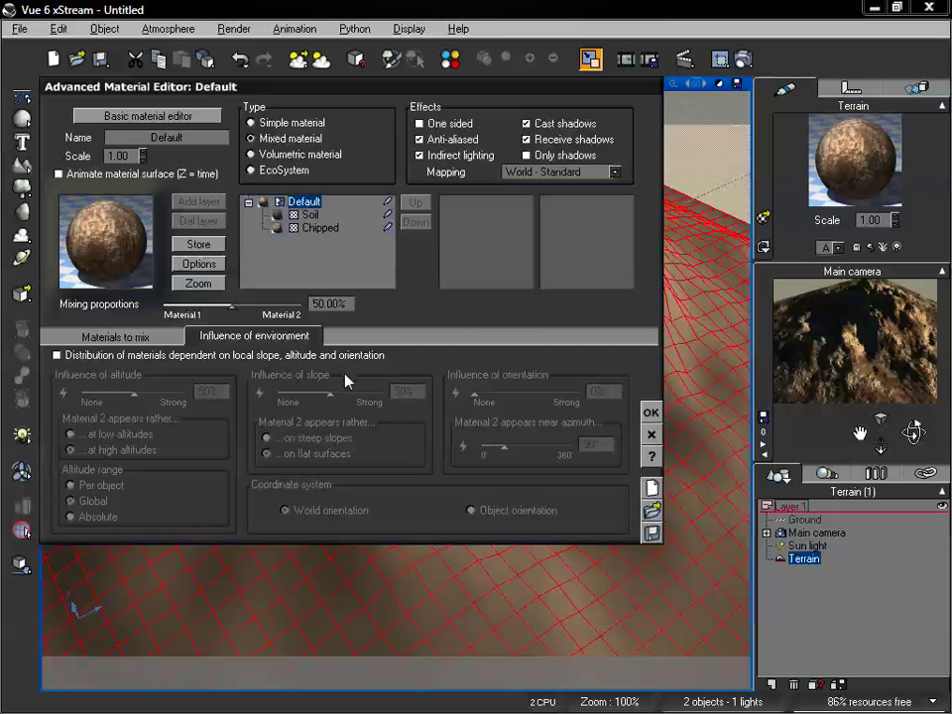
{"action": "left_click", "coordinate": [57, 355]}
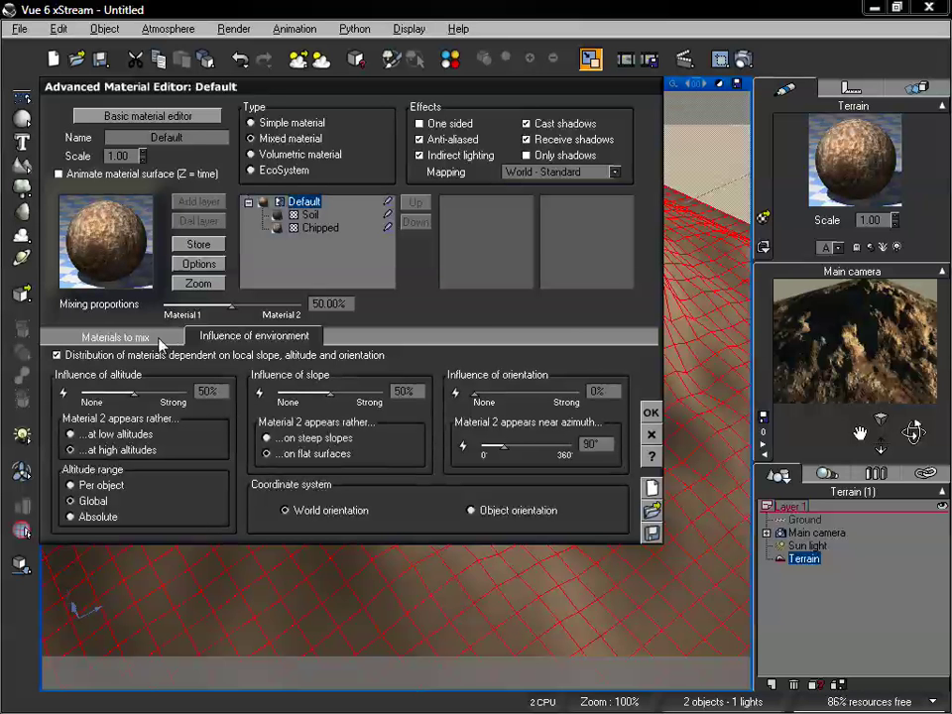
{"action": "left_click", "coordinate": [119, 338]}
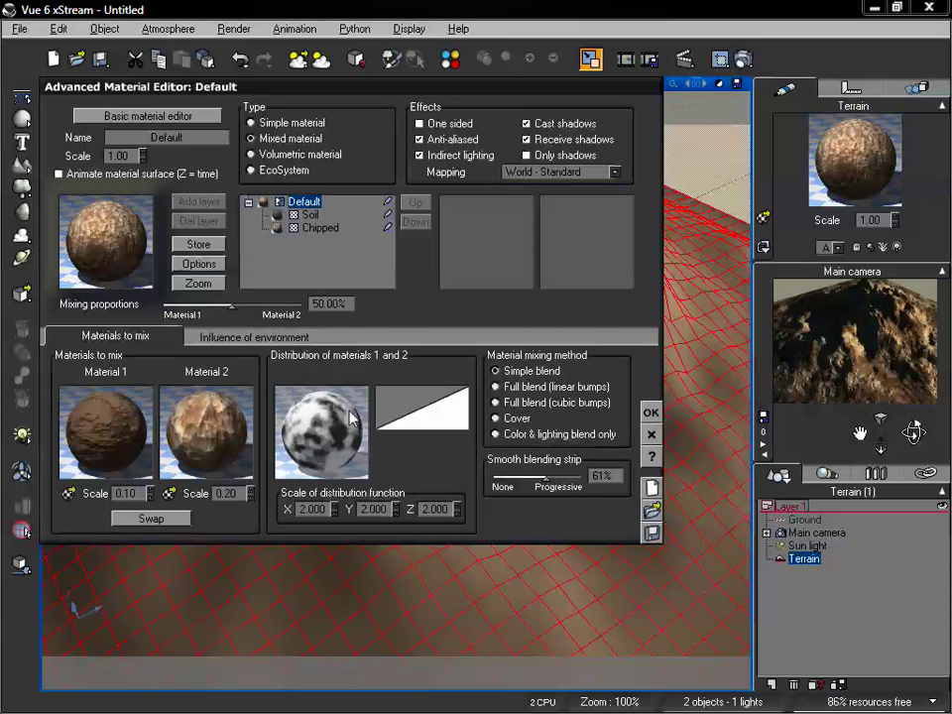
{"action": "right_click", "coordinate": [348, 411]}
{"action": "left_click", "coordinate": [401, 437]}
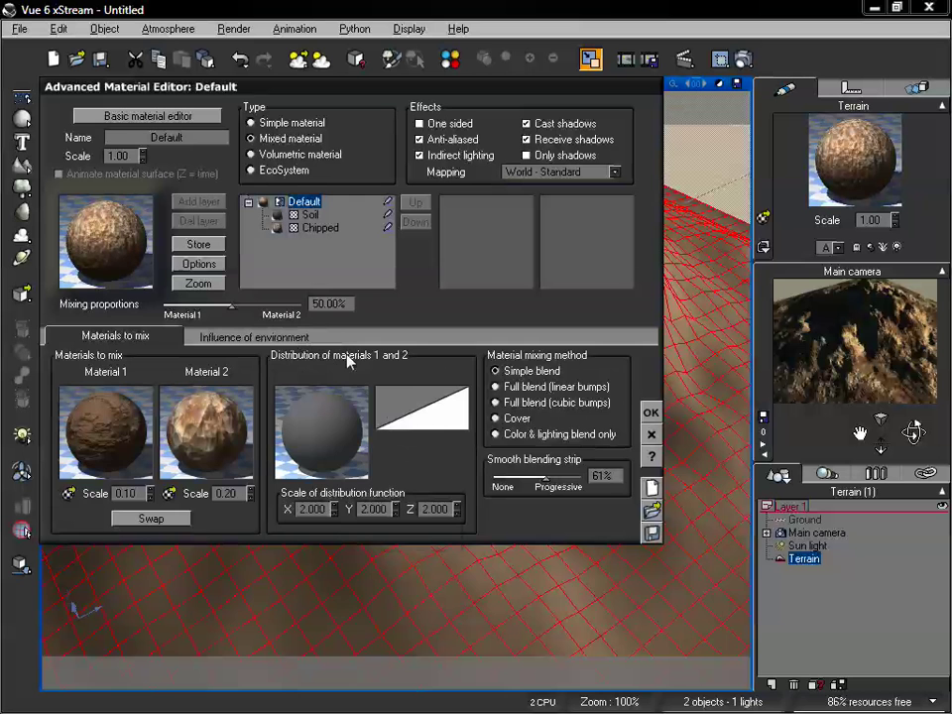
Raise the influence of altitude on the material distribution to about 87%
{"action": "left_click", "coordinate": [254, 337]}
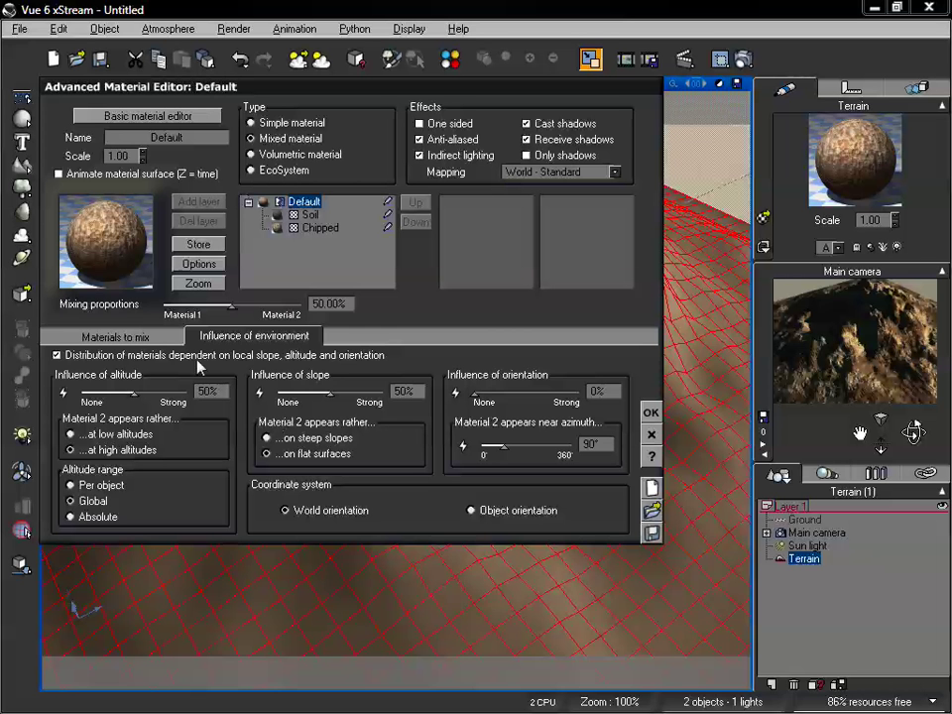
{"action": "left_click_drag", "start_coordinate": [880, 422], "coordinate": [914, 433]}
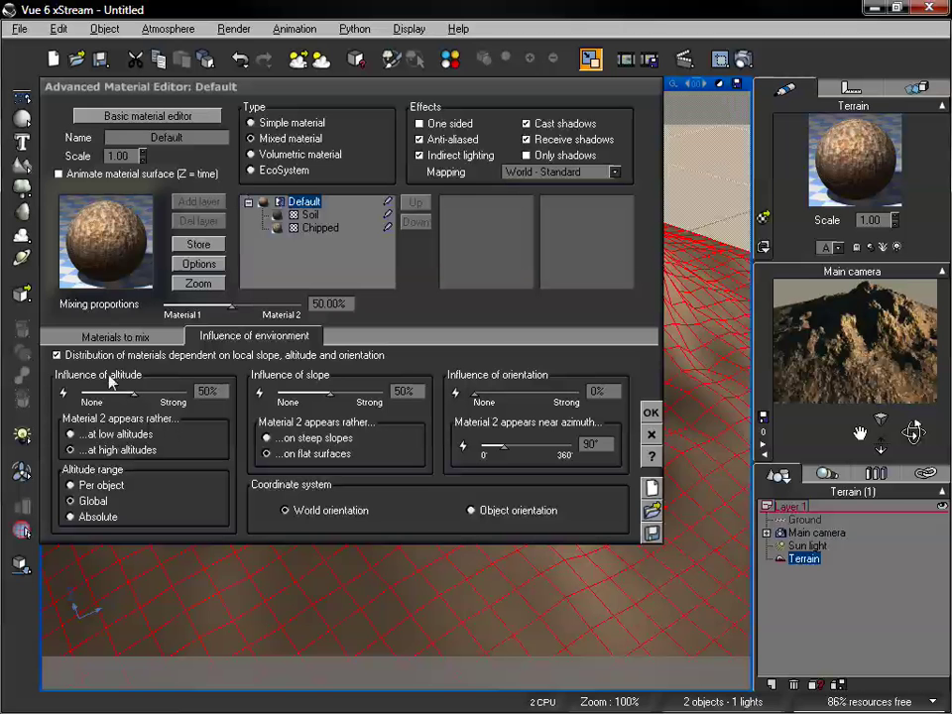
{"action": "left_click_drag", "start_coordinate": [132, 393], "coordinate": [165, 393]}
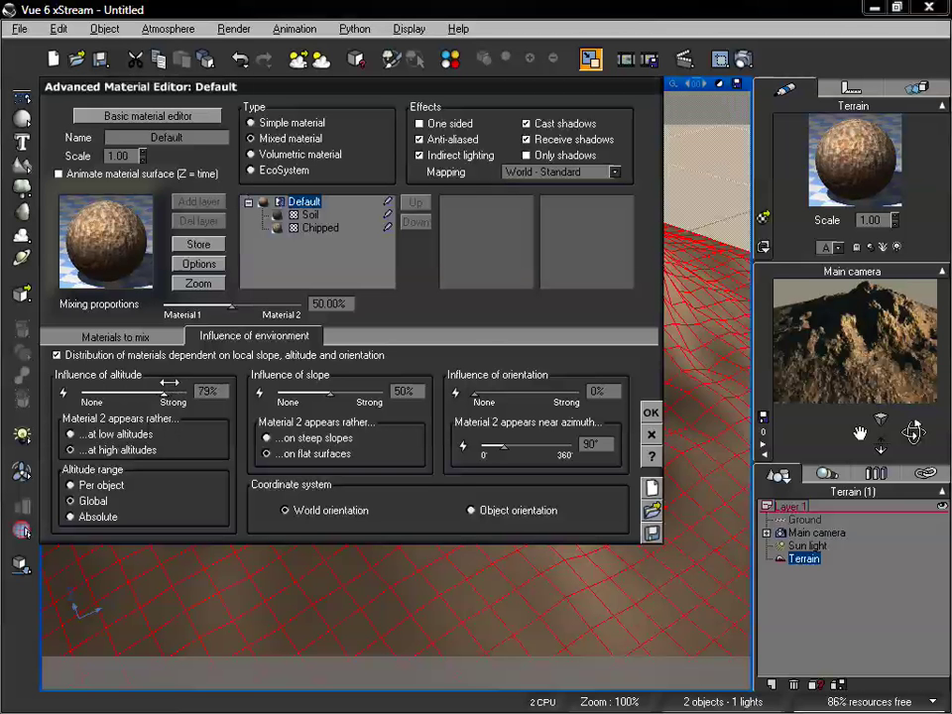
{"action": "left_click_drag", "start_coordinate": [170, 382], "coordinate": [177, 393]}
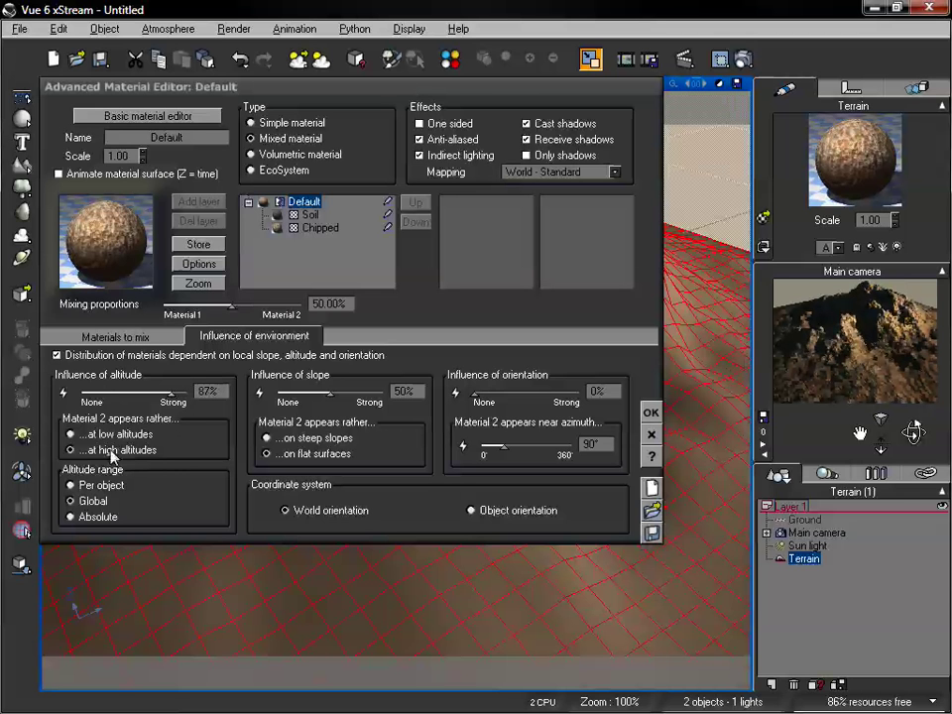
{"action": "left_click", "coordinate": [159, 339]}
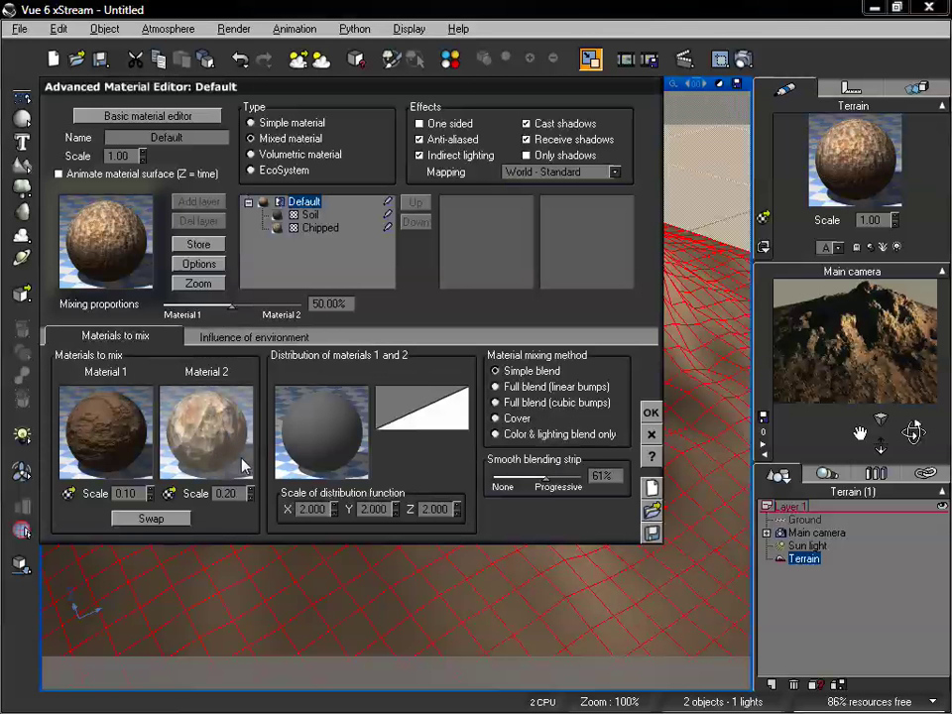
Examine the material distribution on the rendered terrain and close the render display
{"action": "left_click", "coordinate": [256, 337]}
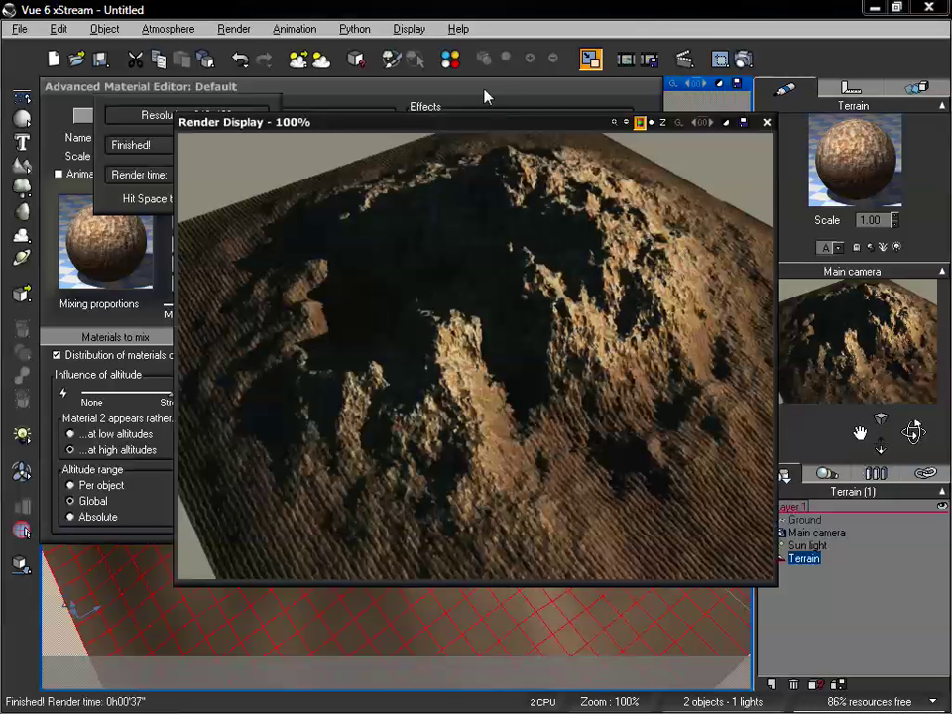
{"action": "left_click_drag", "start_coordinate": [478, 132], "coordinate": [466, 133]}
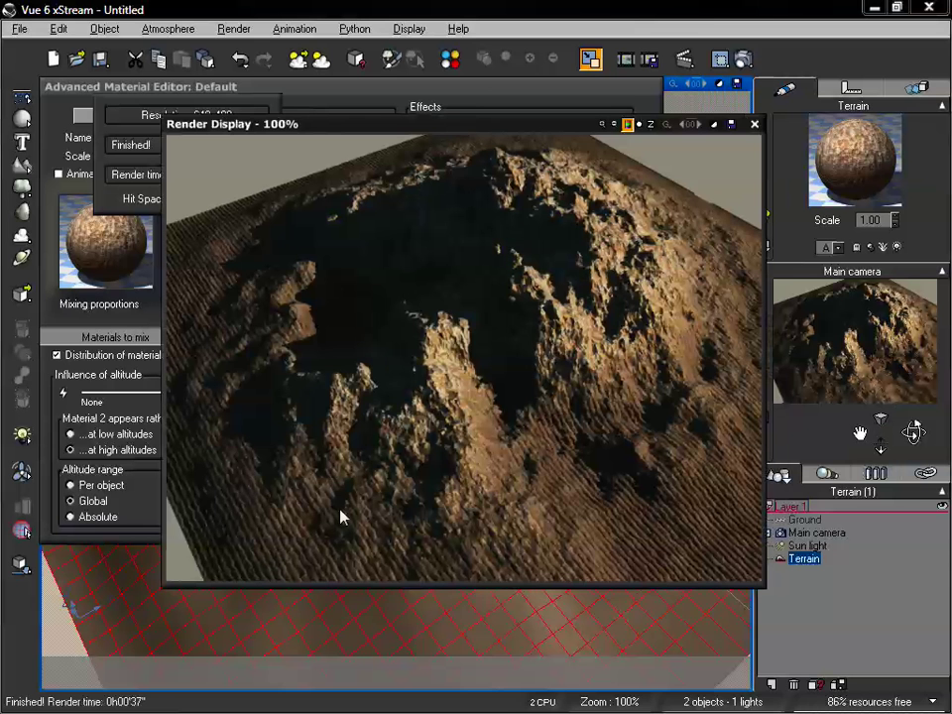
{"action": "left_click", "coordinate": [754, 124]}
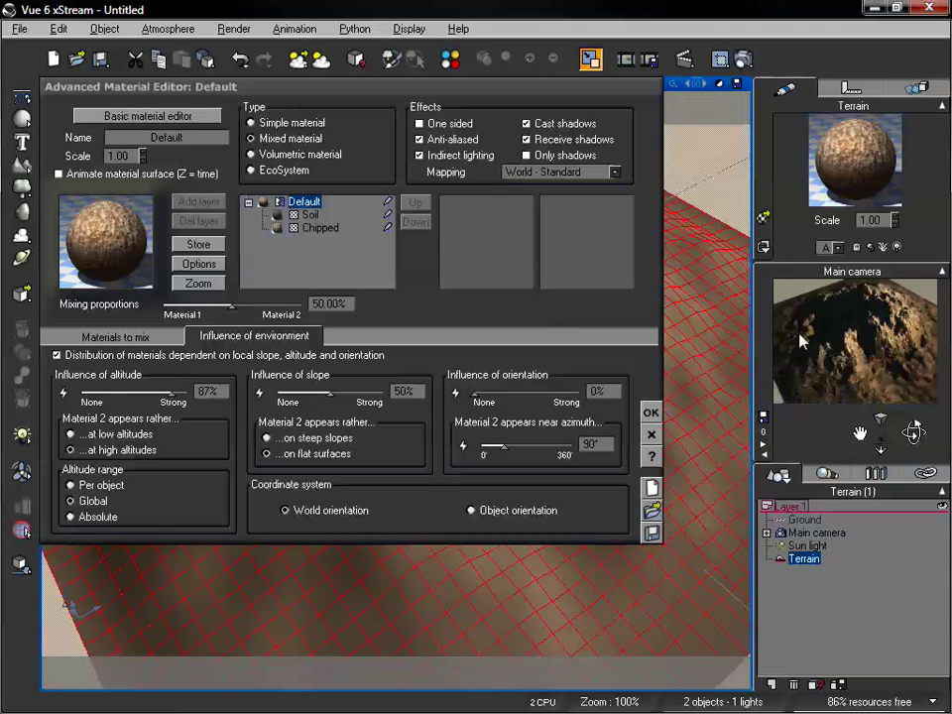
Swap the two mixed materials so Chipped is Material 1 and Soil is Material 2, appearing at high altitudes
{"action": "left_click", "coordinate": [70, 449]}
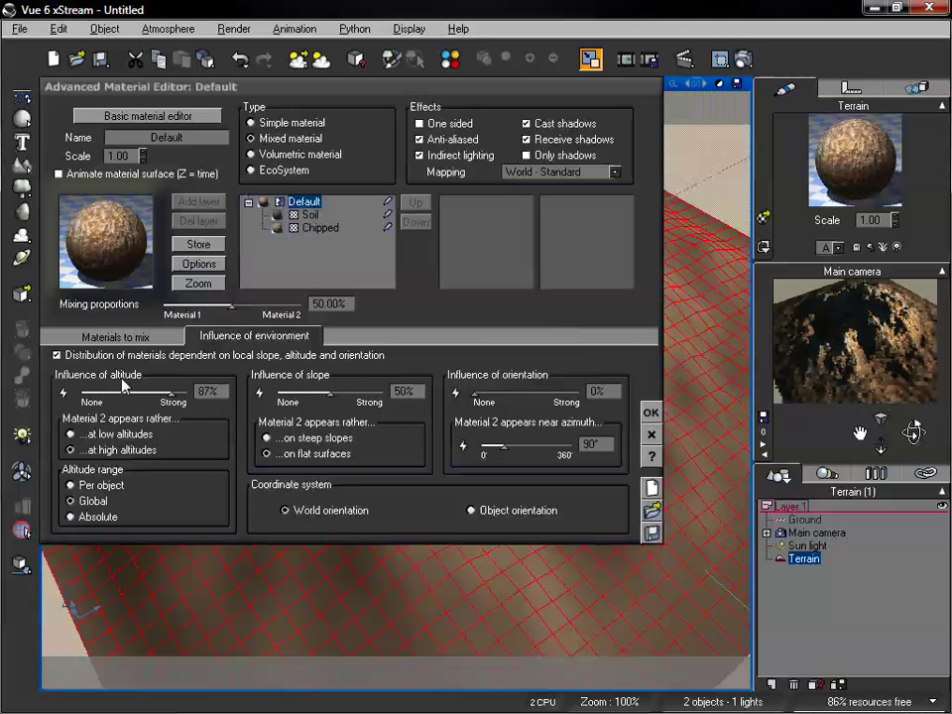
{"action": "left_click", "coordinate": [114, 339]}
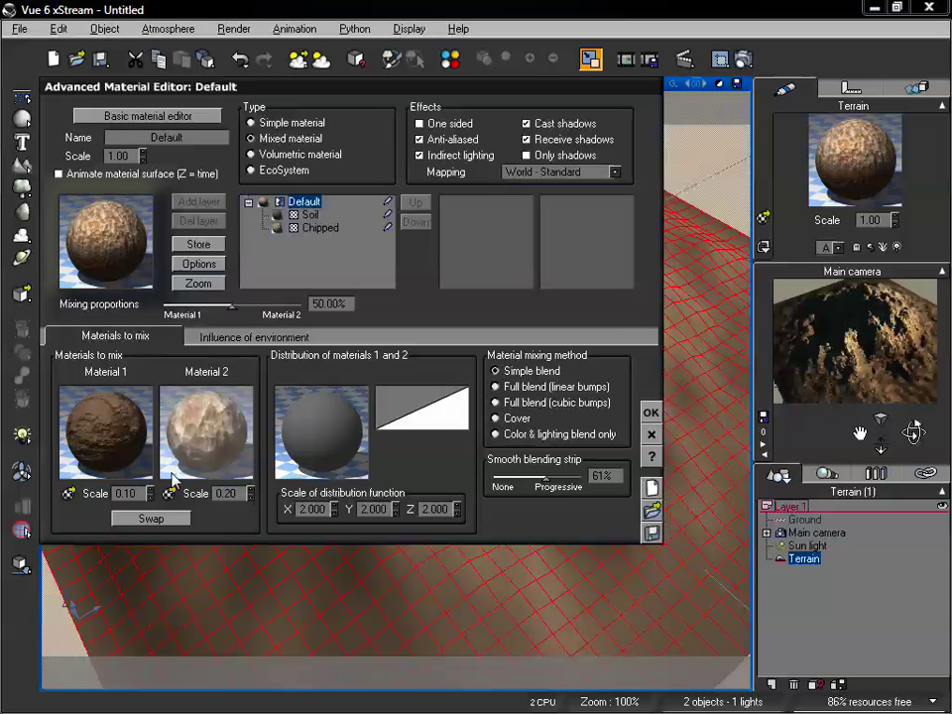
{"action": "left_click", "coordinate": [148, 521]}
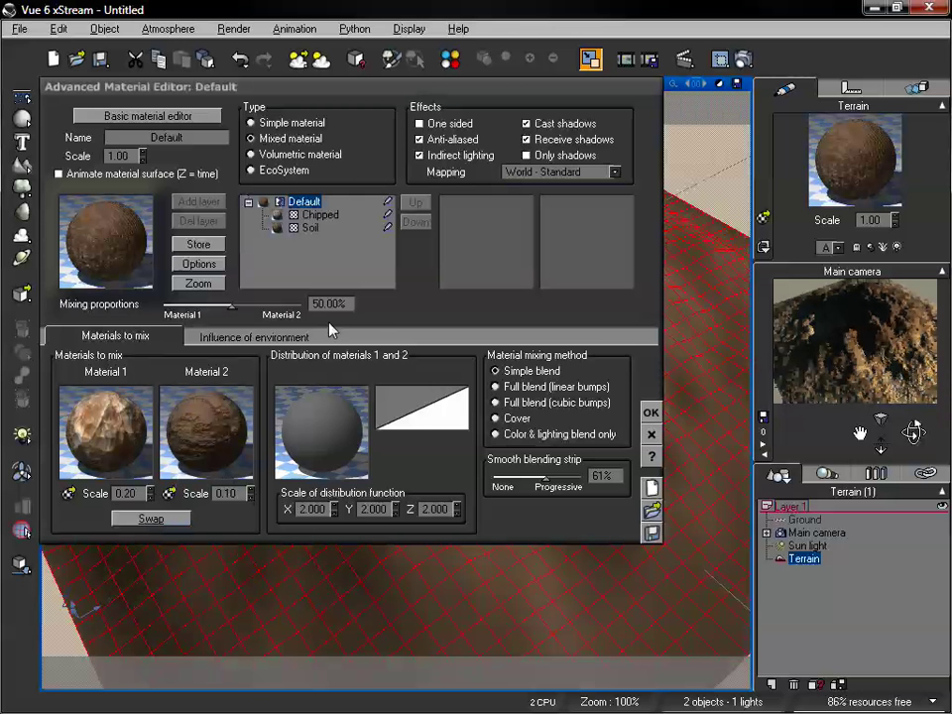
{"action": "left_click", "coordinate": [254, 336]}
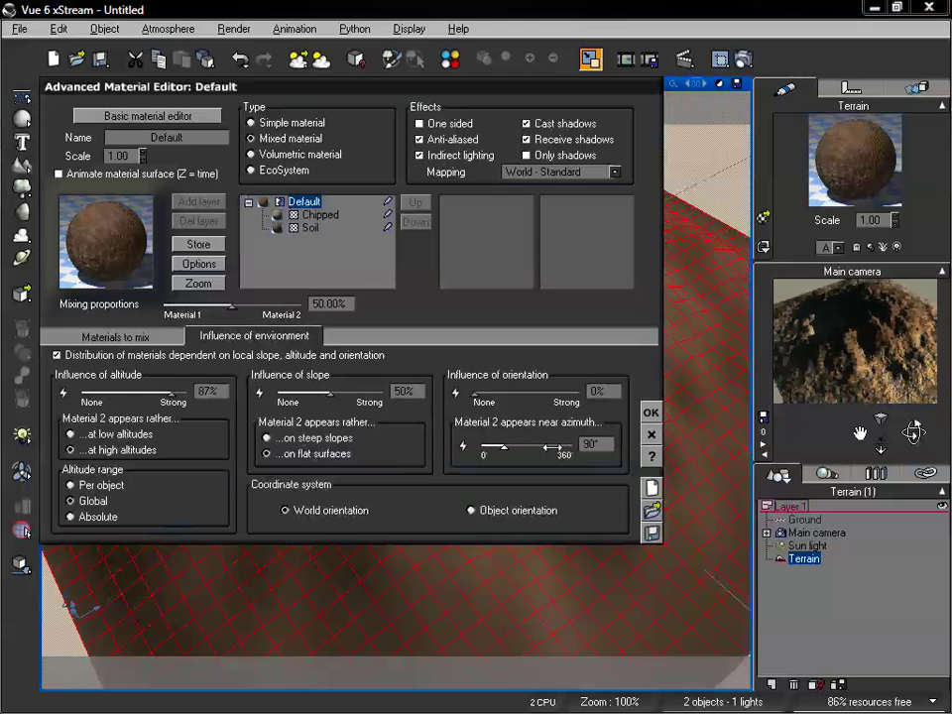
{"action": "mouse_move", "coordinate": [913, 431]}
{"action": "left_mouse_down"}
{"action": "mouse_move", "coordinate": [921, 425]}
{"action": "mouse_move", "coordinate": [913, 432]}
{"action": "left_mouse_up"}
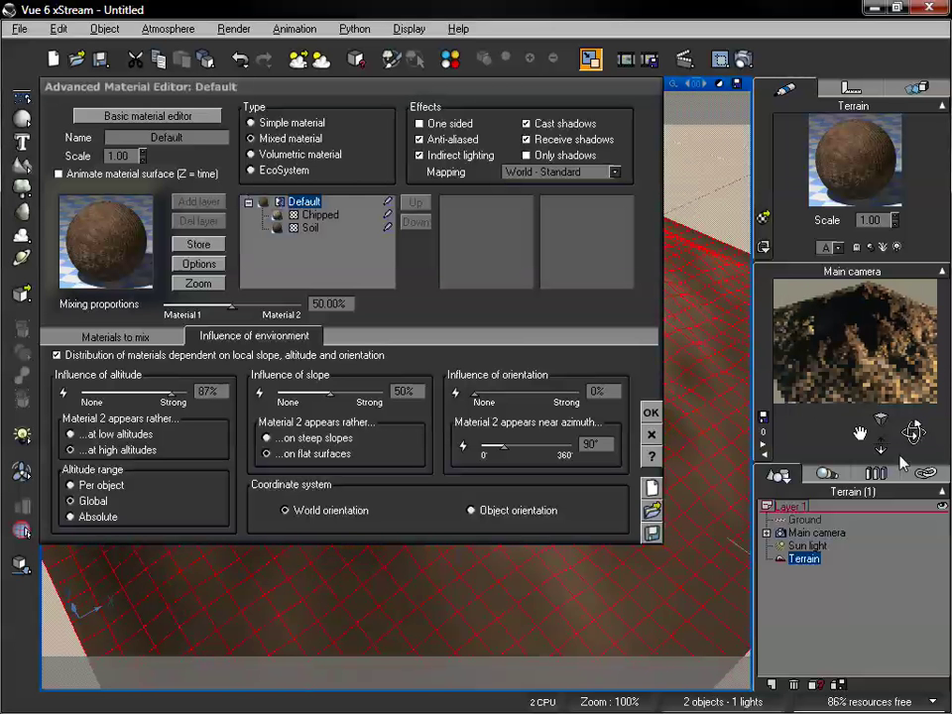
{"action": "left_click", "coordinate": [161, 342]}
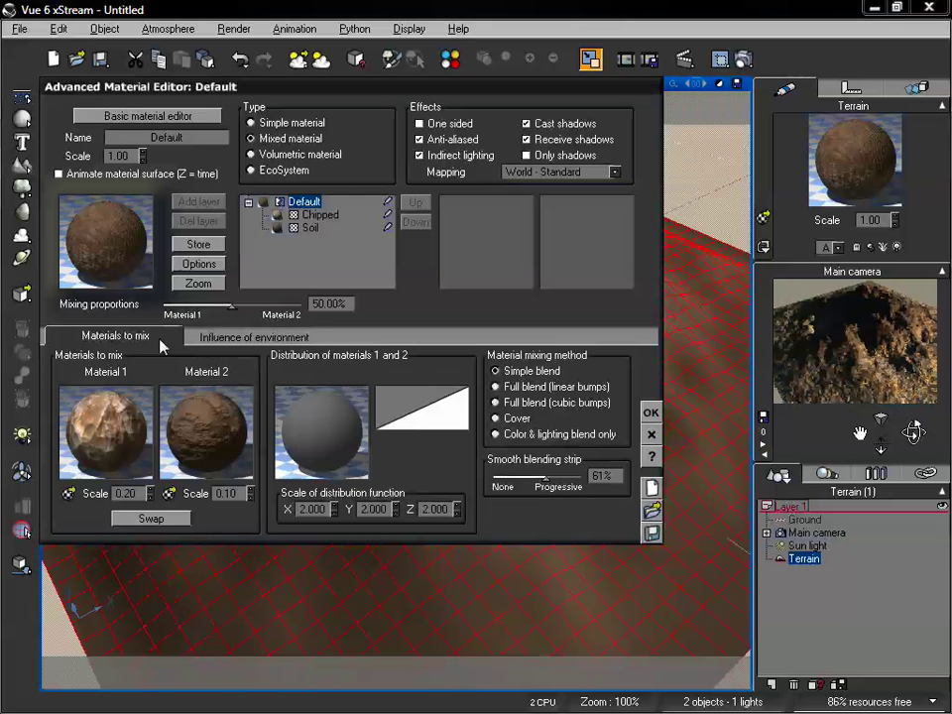
Raise the influence of slope to about 85%, with Material 2 appearing on flat surfaces
{"action": "left_click", "coordinate": [244, 341]}
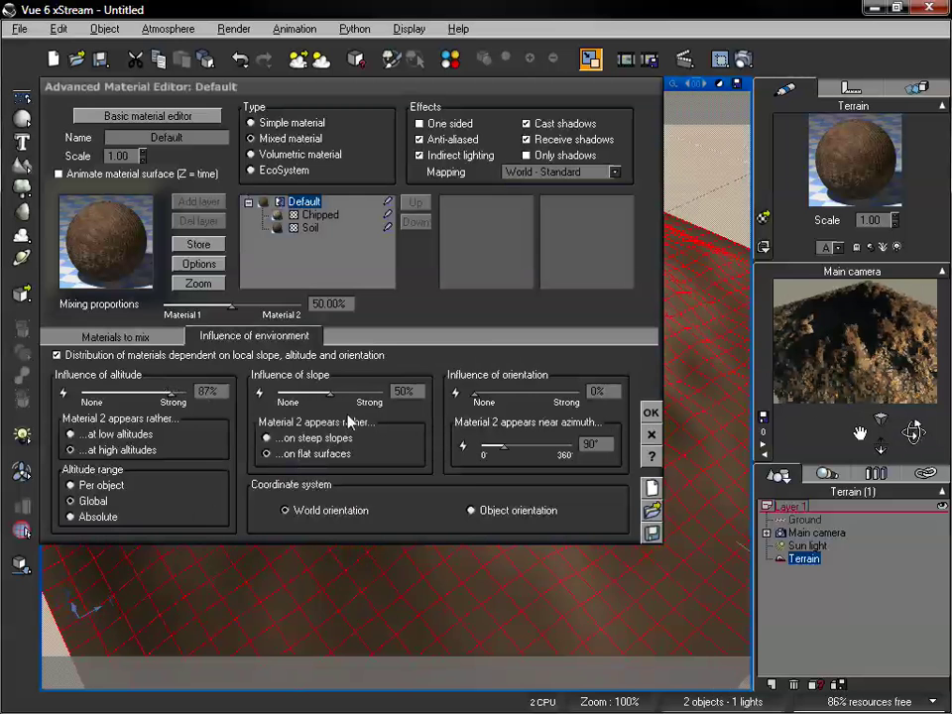
{"action": "left_click_drag", "start_coordinate": [337, 383], "coordinate": [366, 385]}
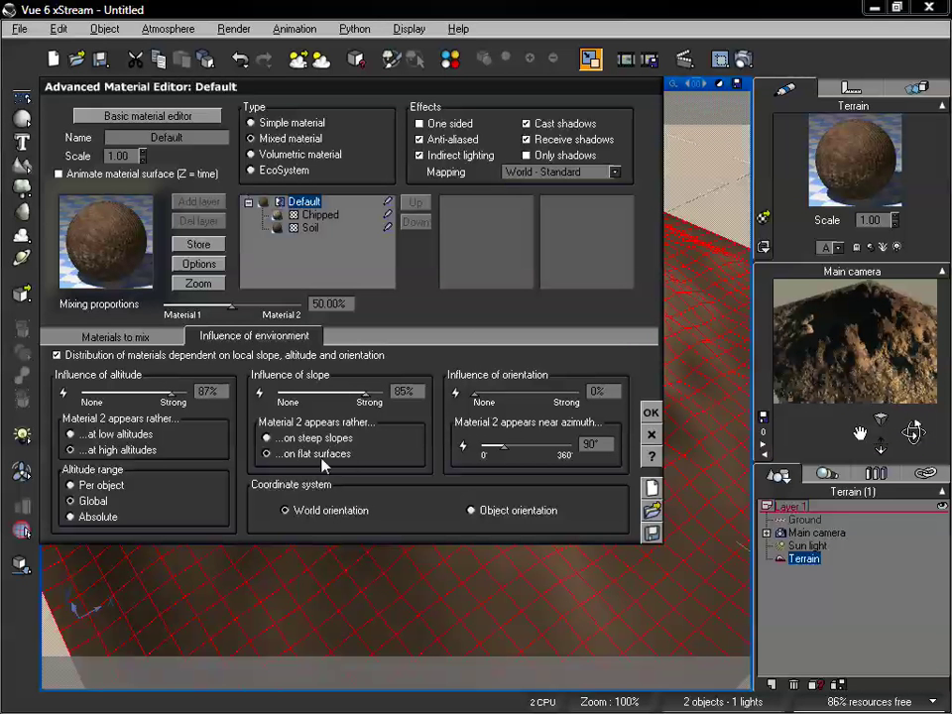
{"action": "left_click", "coordinate": [113, 337]}
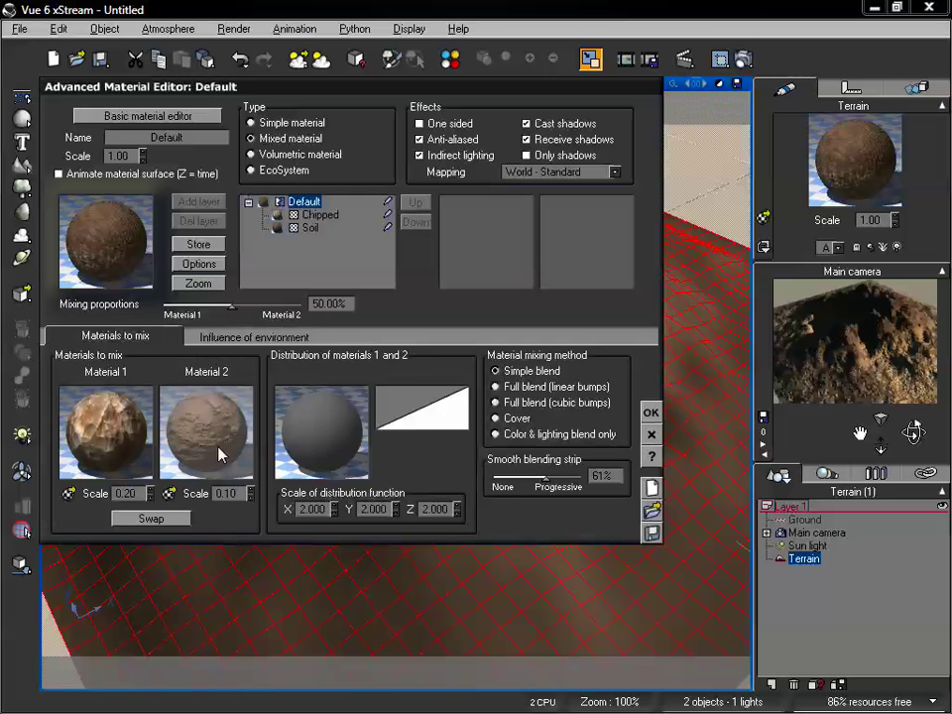
Raise the influence of slope on the material distribution to about 88%
{"action": "left_click", "coordinate": [254, 336]}
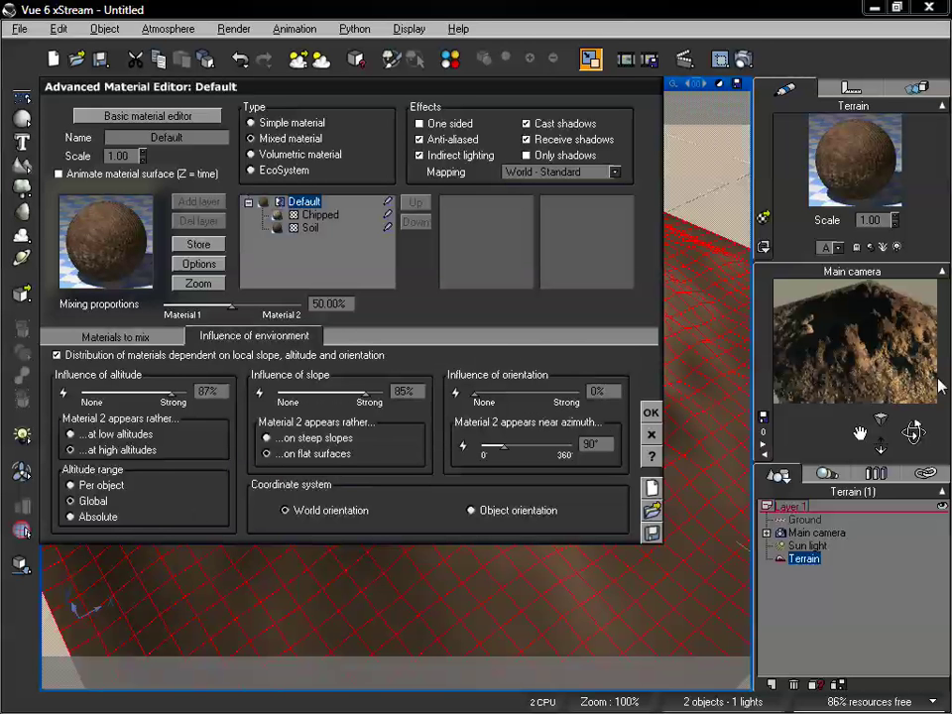
{"action": "left_click_drag", "start_coordinate": [363, 394], "coordinate": [369, 393]}
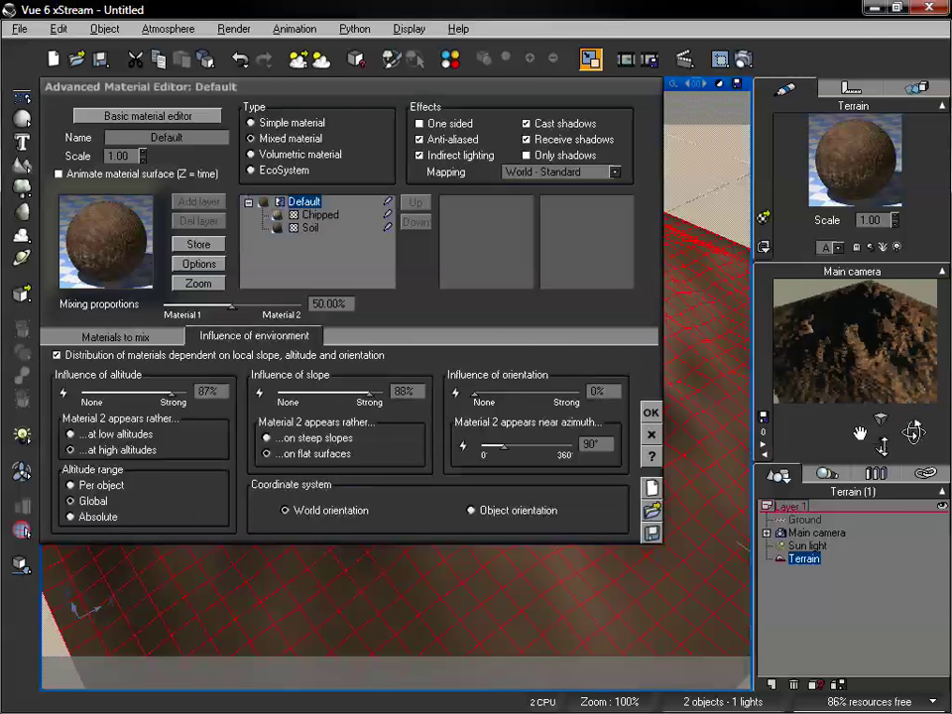
{"action": "left_click_drag", "start_coordinate": [881, 436], "coordinate": [863, 377]}
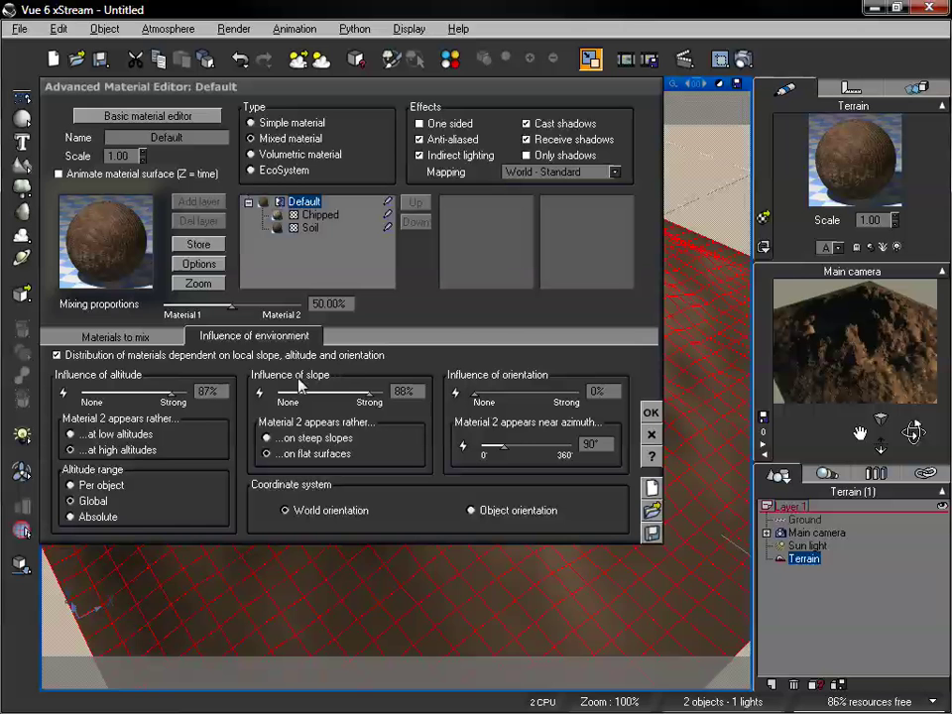
Lower the influence of altitude to about 55% and make Material 2 appear on steep slopes
{"action": "left_click_drag", "start_coordinate": [173, 393], "coordinate": [143, 393]}
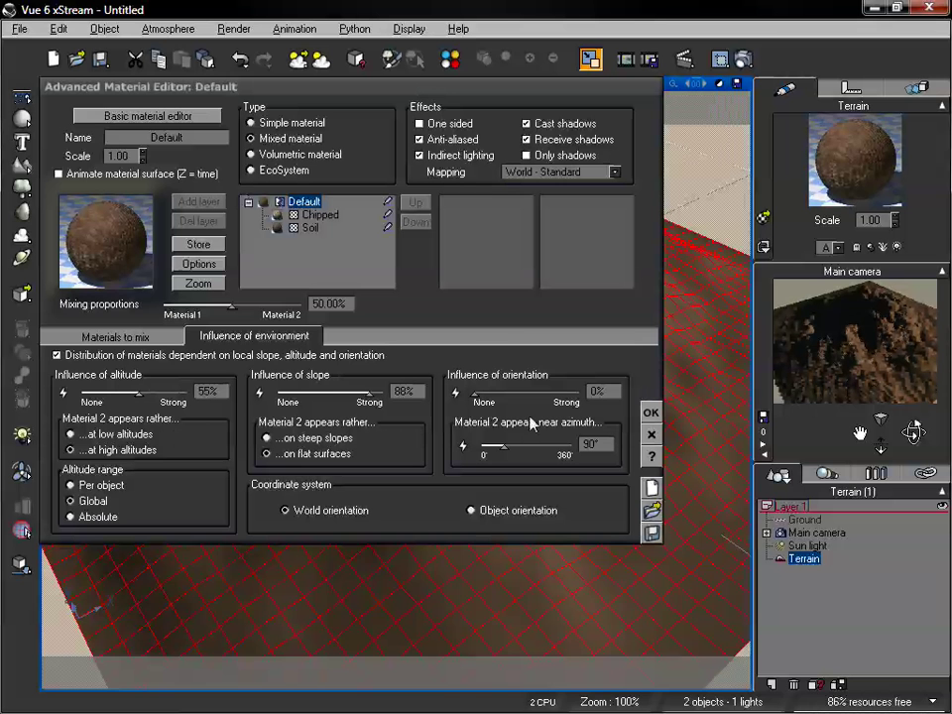
{"action": "left_click", "coordinate": [266, 453]}
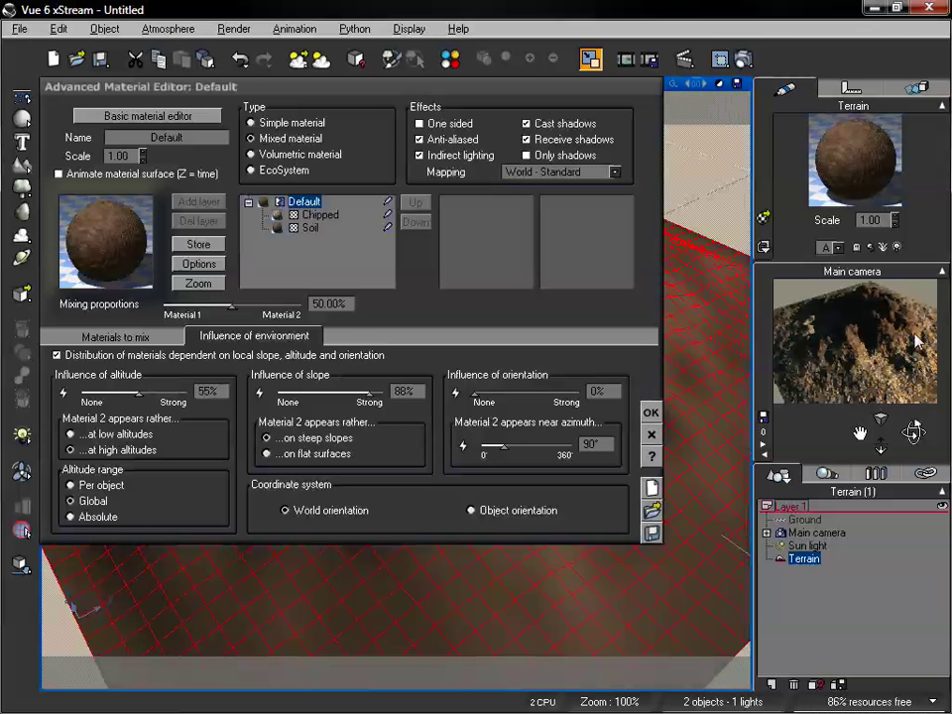
{"action": "left_click_drag", "start_coordinate": [860, 433], "coordinate": [855, 416]}
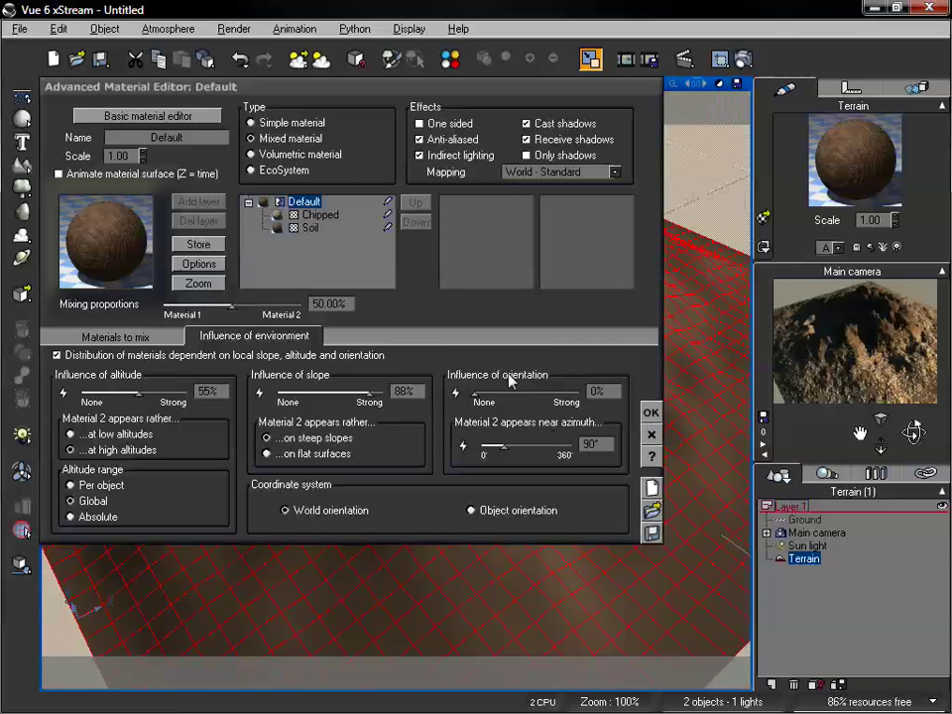
Set the influence of orientation to about 85%, with Material 2 appearing near an azimuth of about 225°
{"action": "left_click_drag", "start_coordinate": [471, 392], "coordinate": [525, 393]}
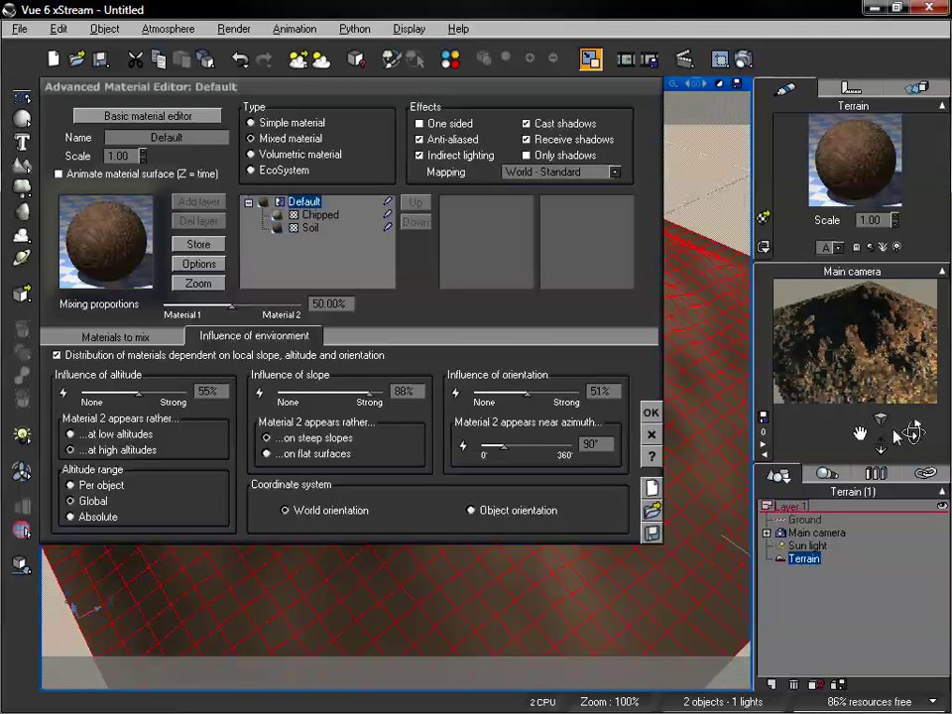
{"action": "left_click_drag", "start_coordinate": [913, 431], "coordinate": [913, 432]}
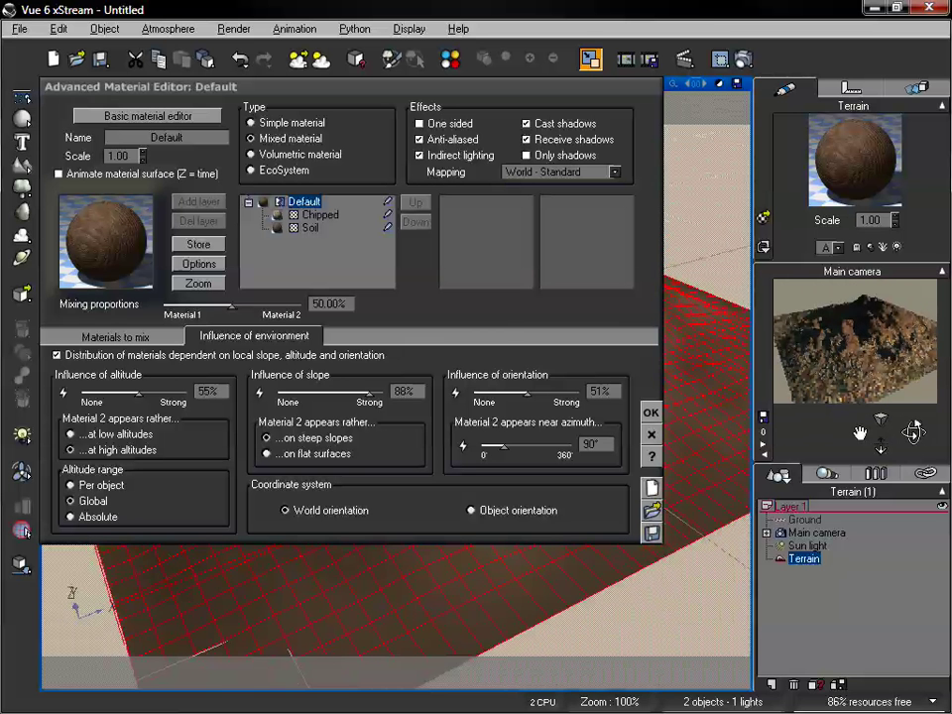
{"action": "left_click_drag", "start_coordinate": [881, 447], "coordinate": [859, 433]}
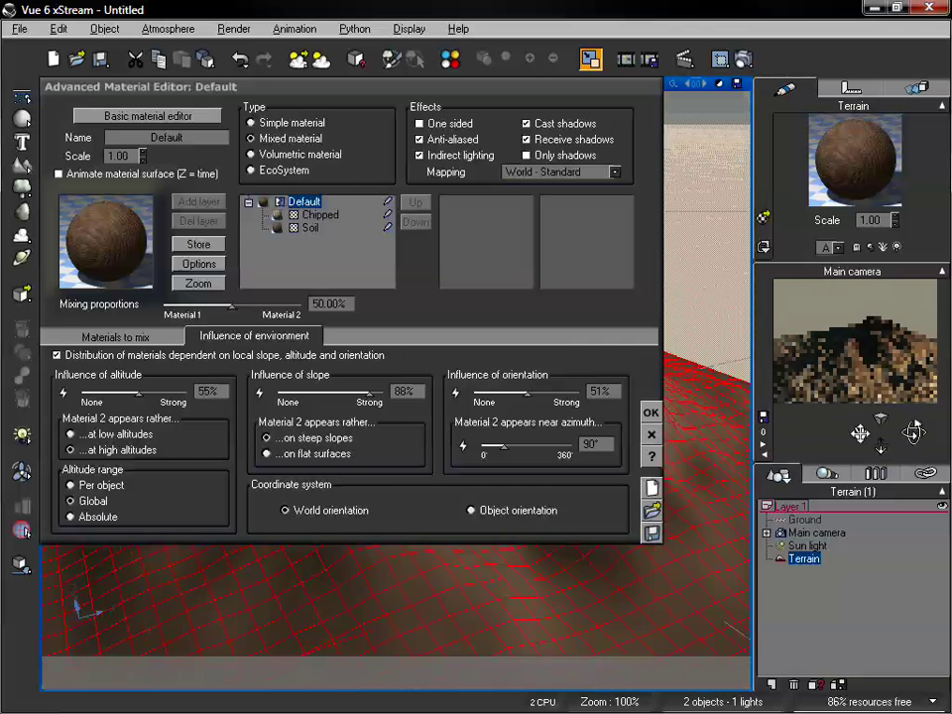
{"action": "left_click_drag", "start_coordinate": [511, 397], "coordinate": [556, 398]}
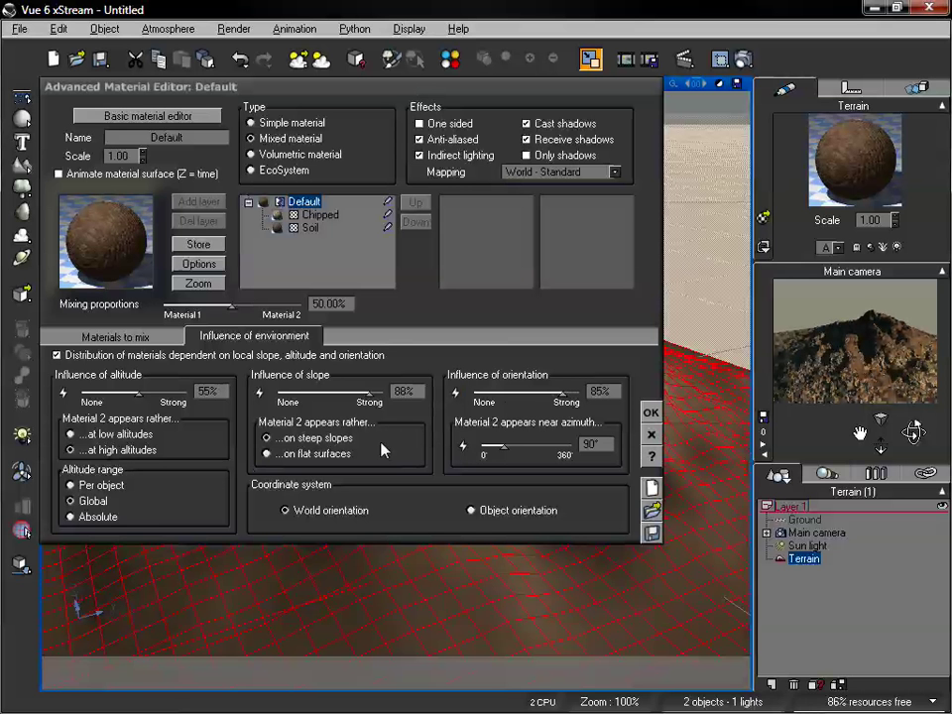
{"action": "left_click_drag", "start_coordinate": [876, 443], "coordinate": [861, 440]}
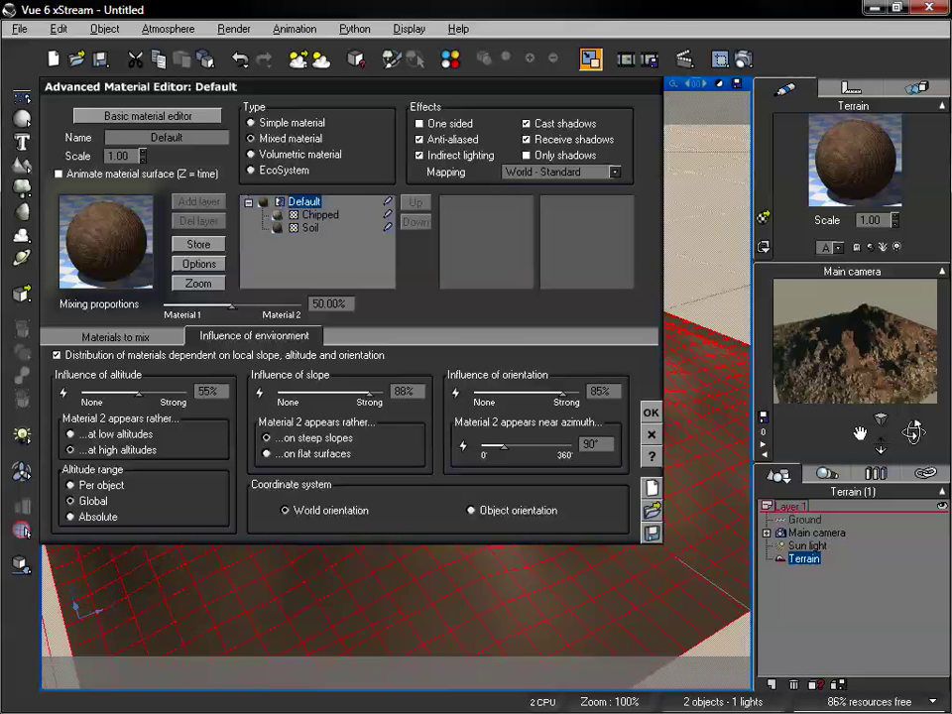
{"action": "left_click_drag", "start_coordinate": [505, 445], "coordinate": [536, 446]}
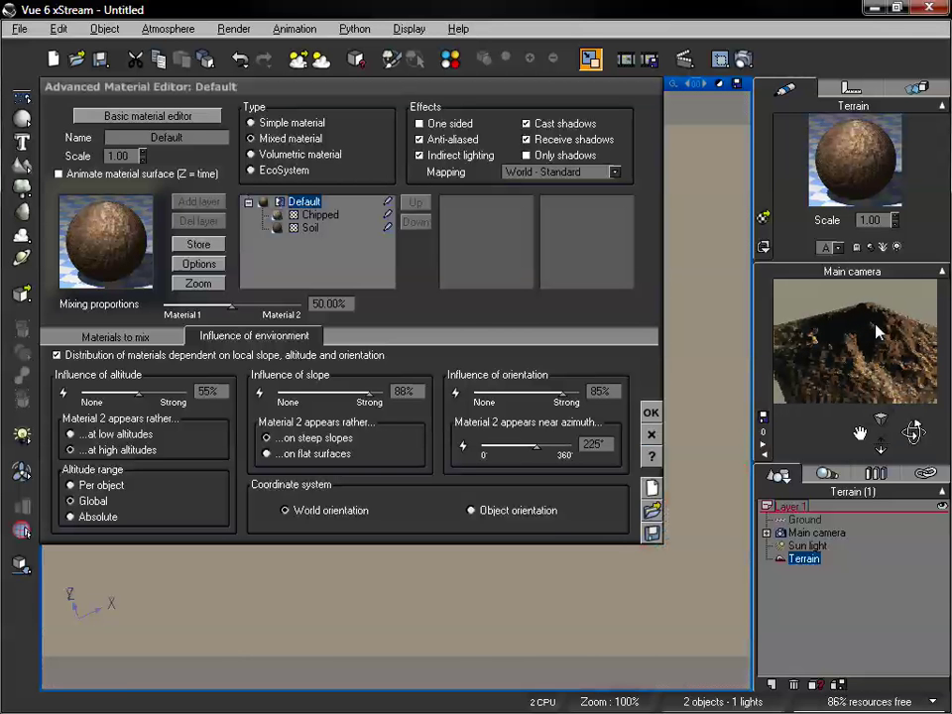
Review the orientation-dependent distribution in a render of the terrain and lower the influence of orientation to about 50%
{"action": "left_click_drag", "start_coordinate": [913, 431], "coordinate": [908, 445]}
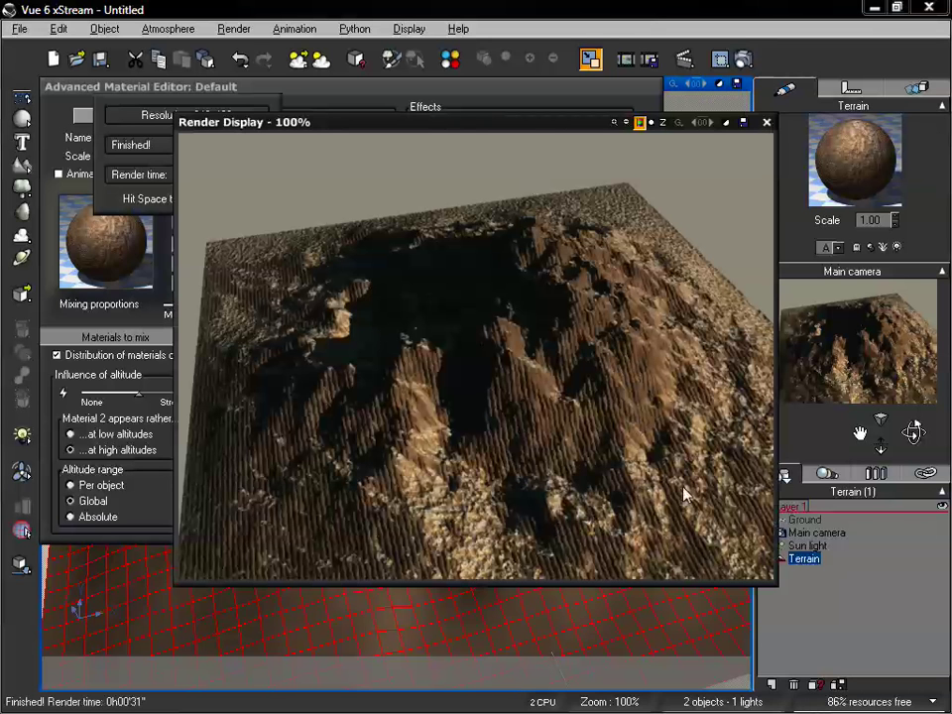
{"action": "left_click_drag", "start_coordinate": [549, 130], "coordinate": [545, 126]}
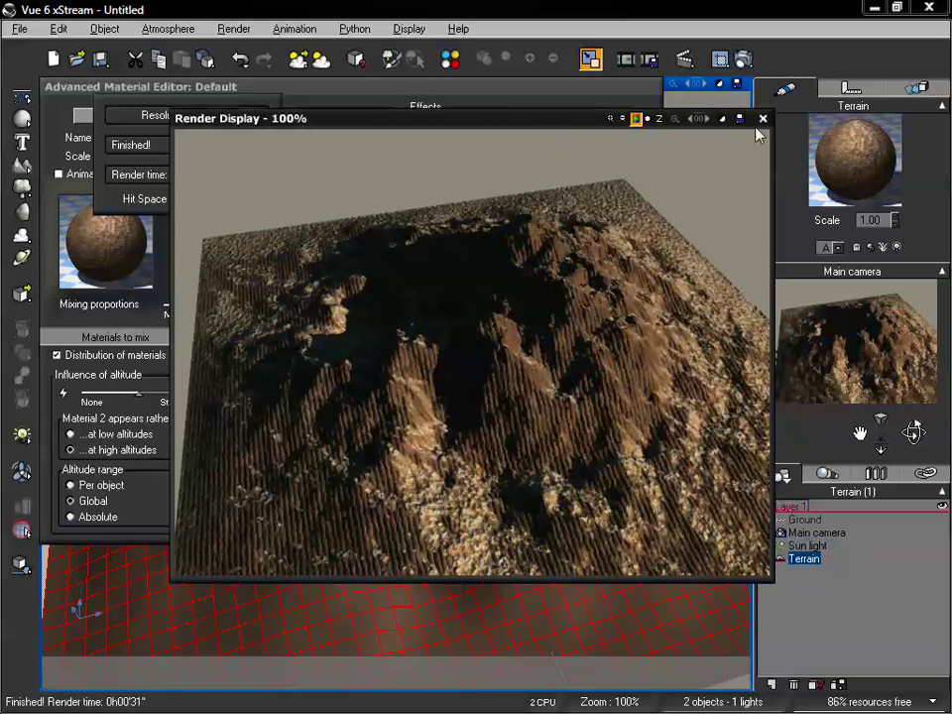
{"action": "left_click", "coordinate": [763, 119]}
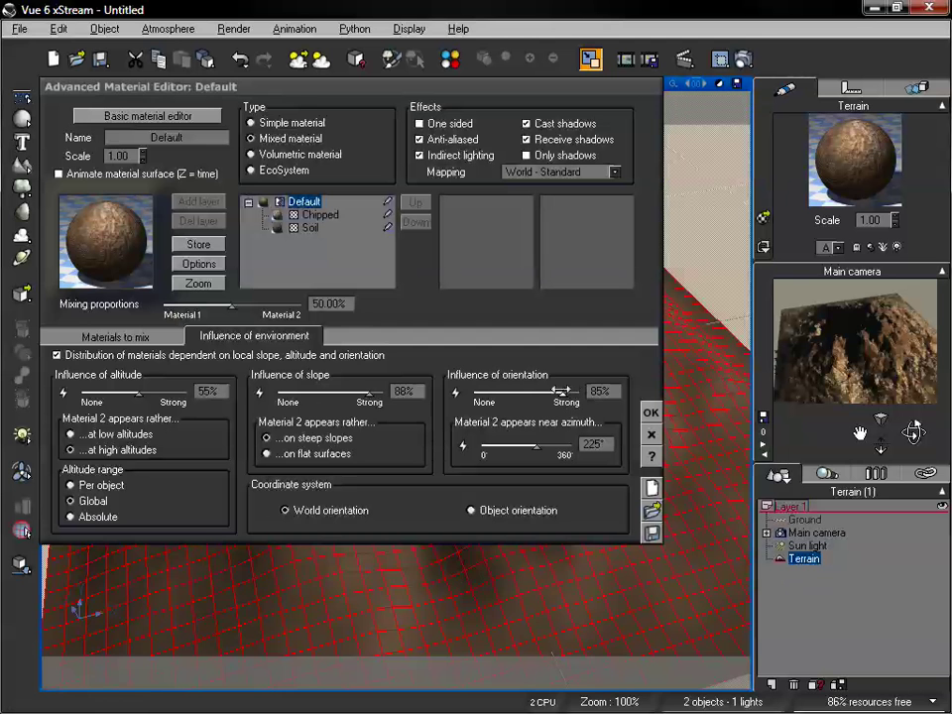
{"action": "left_click_drag", "start_coordinate": [561, 391], "coordinate": [526, 392]}
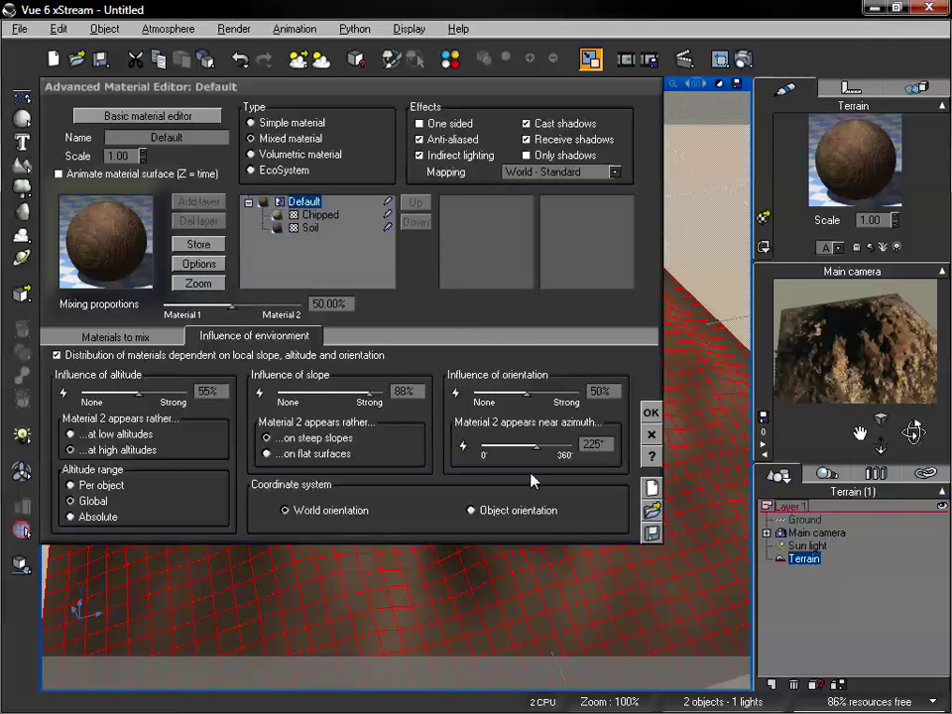
{"action": "left_click", "coordinate": [311, 229]}
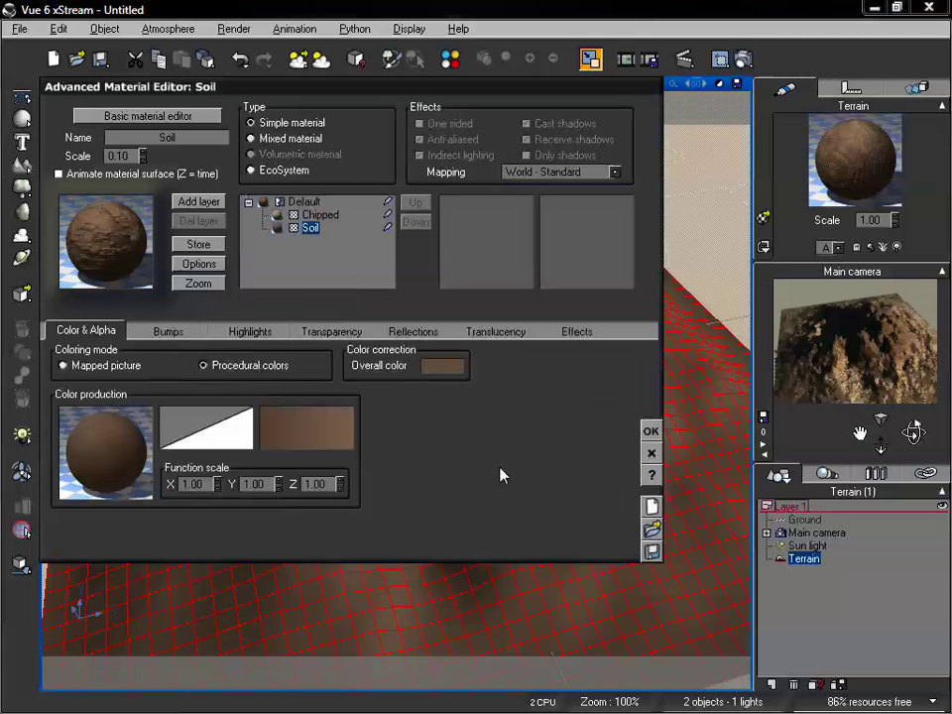
{"action": "left_click", "coordinate": [576, 331]}
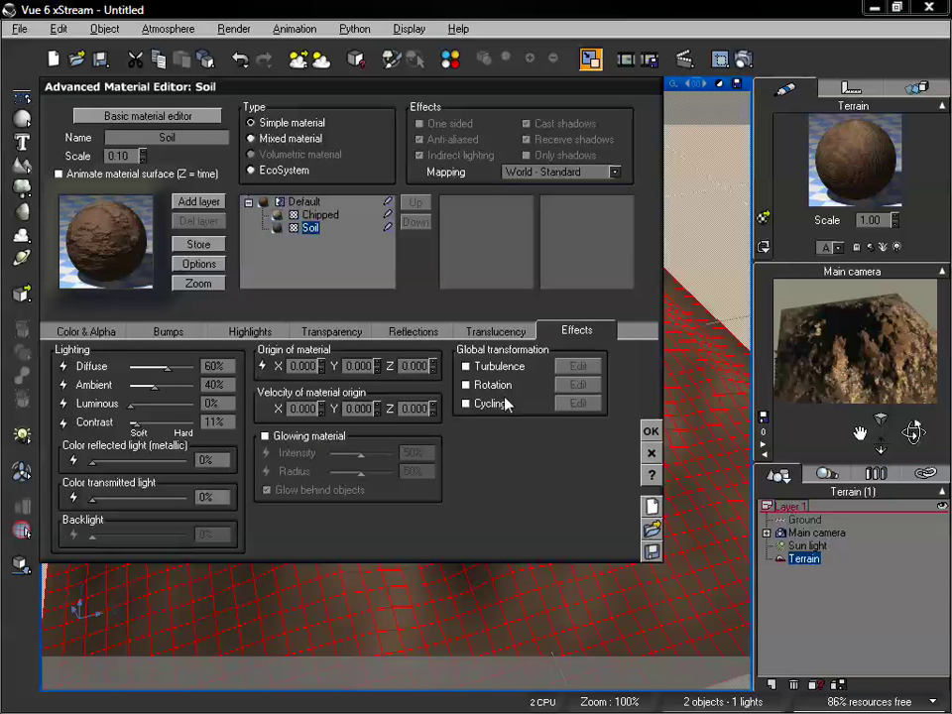
{"action": "left_click", "coordinate": [467, 385]}
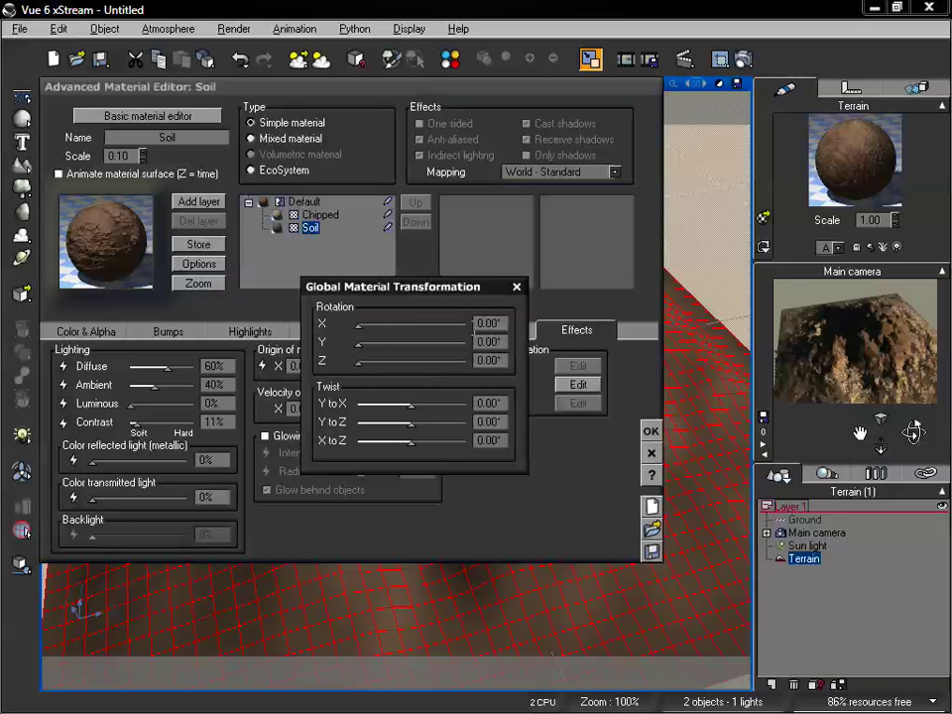
{"action": "left_click", "coordinate": [517, 288]}
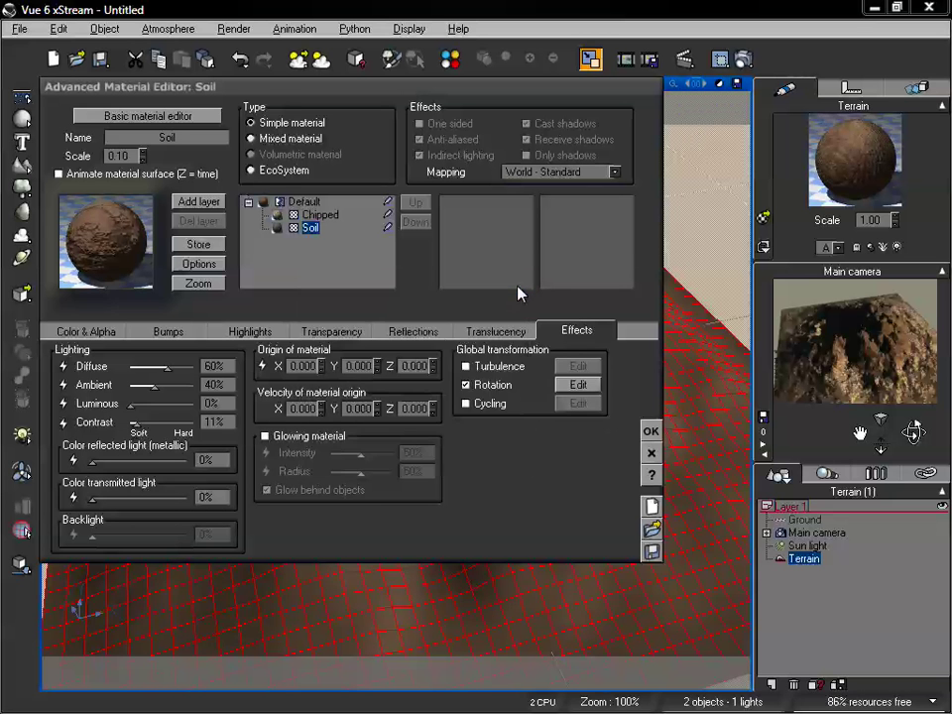
{"action": "left_click", "coordinate": [466, 385]}
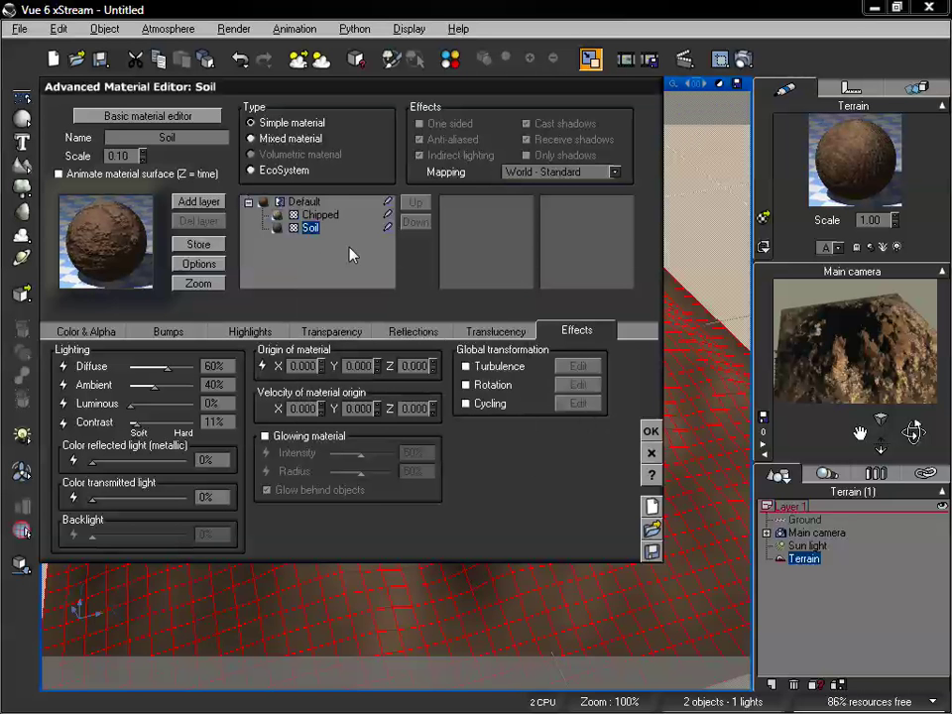
Open the mixed Default material's distribution function for editing and insert a Simple Fractal node between Position and Distribution
{"action": "left_click", "coordinate": [304, 202]}
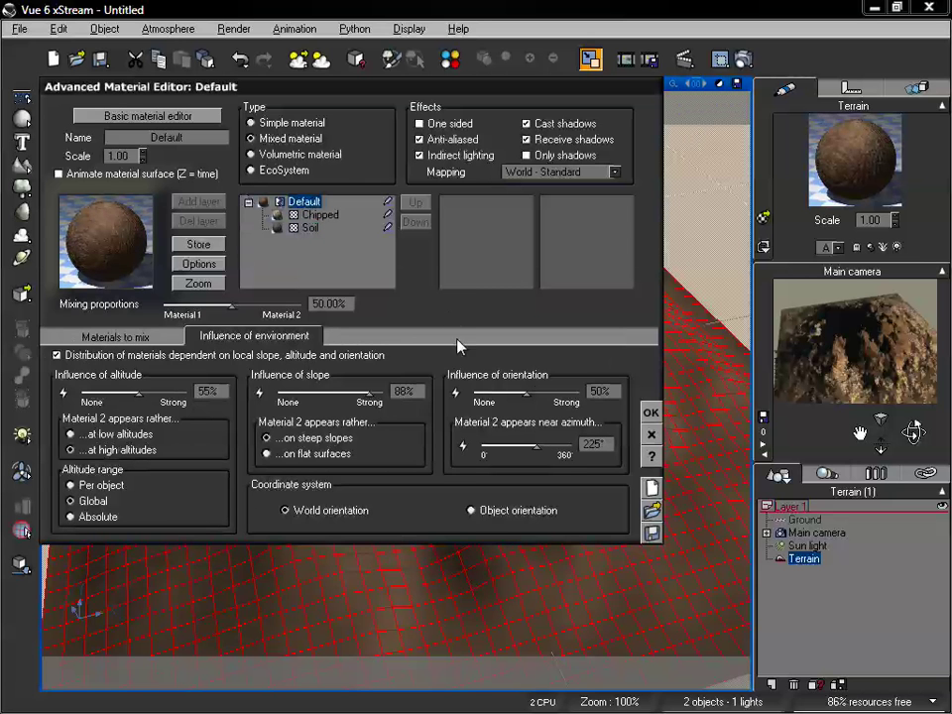
{"action": "left_click", "coordinate": [159, 336]}
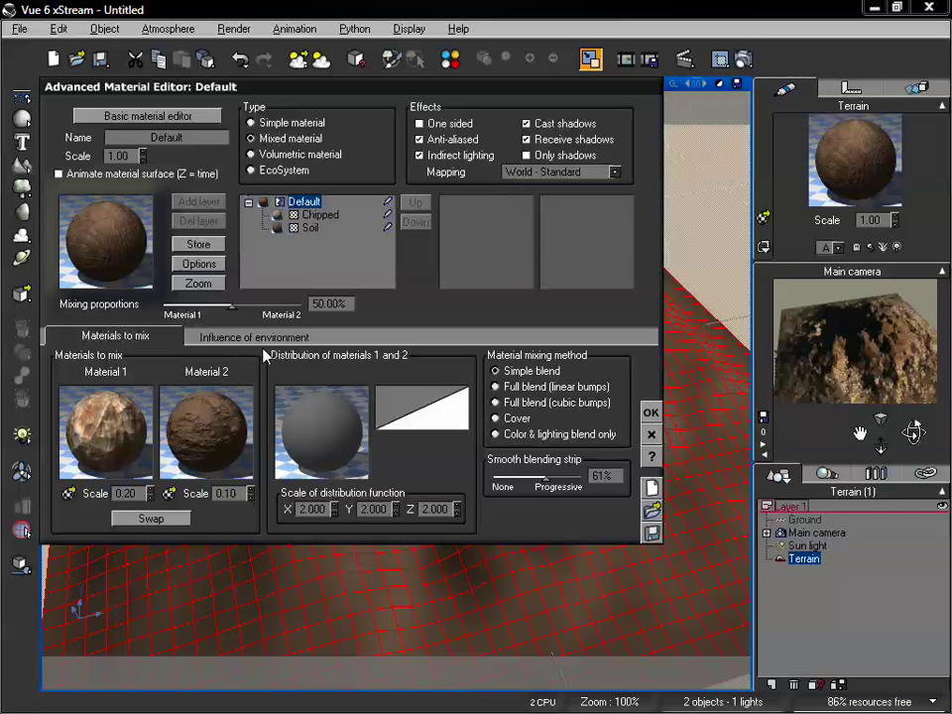
{"action": "right_click", "coordinate": [320, 424]}
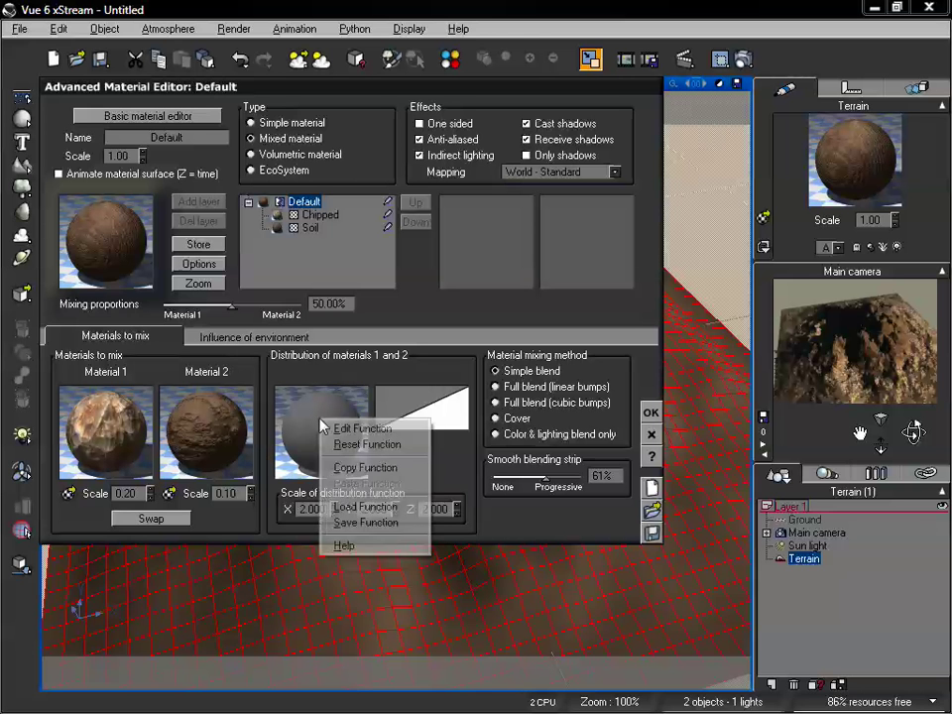
{"action": "left_click", "coordinate": [349, 369]}
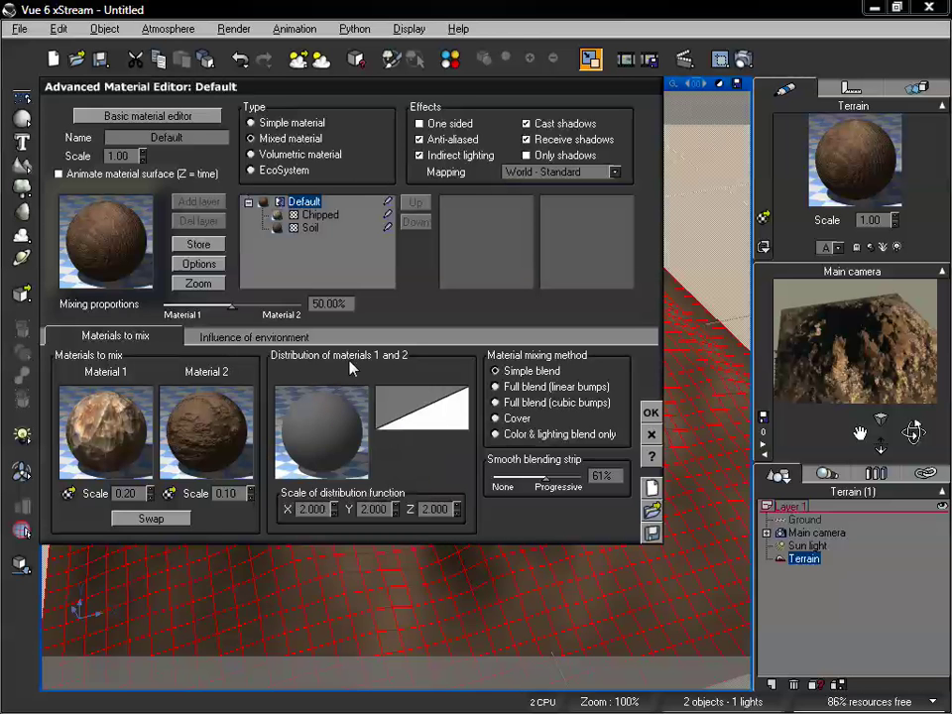
{"action": "right_click", "coordinate": [329, 423]}
{"action": "left_click", "coordinate": [382, 430]}
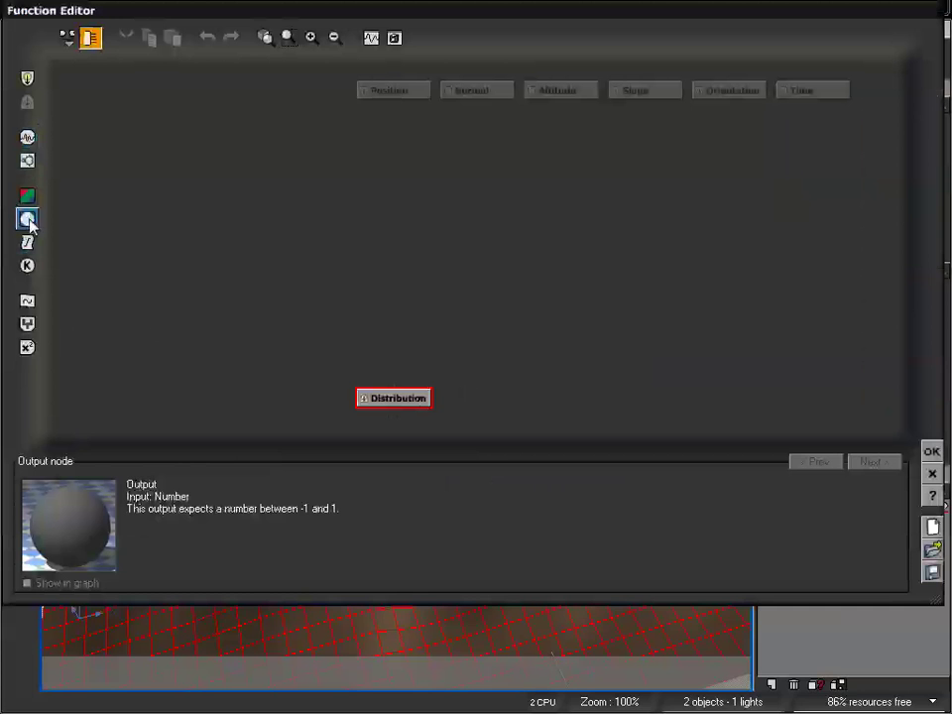
{"action": "left_click", "coordinate": [27, 160]}
{"action": "left_click_drag", "start_coordinate": [408, 350], "coordinate": [404, 265]}
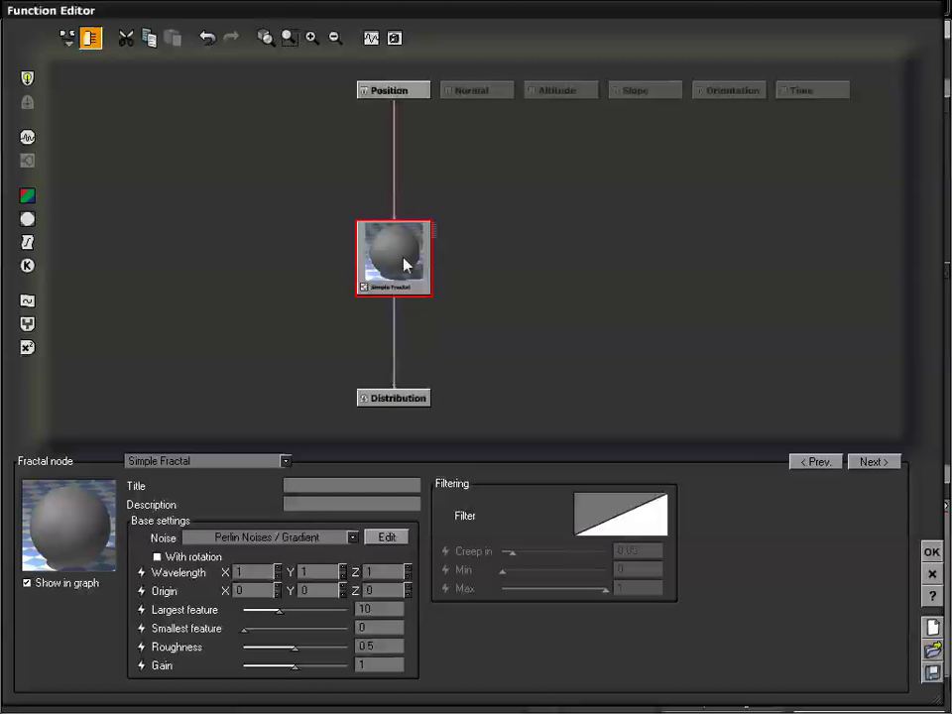
Set the fractal's wavelength to 0.2 on X, Y and Z, raise roughness to about 0.54 and gain to about 1.62, and accept the function
{"action": "left_click", "coordinate": [255, 571]}
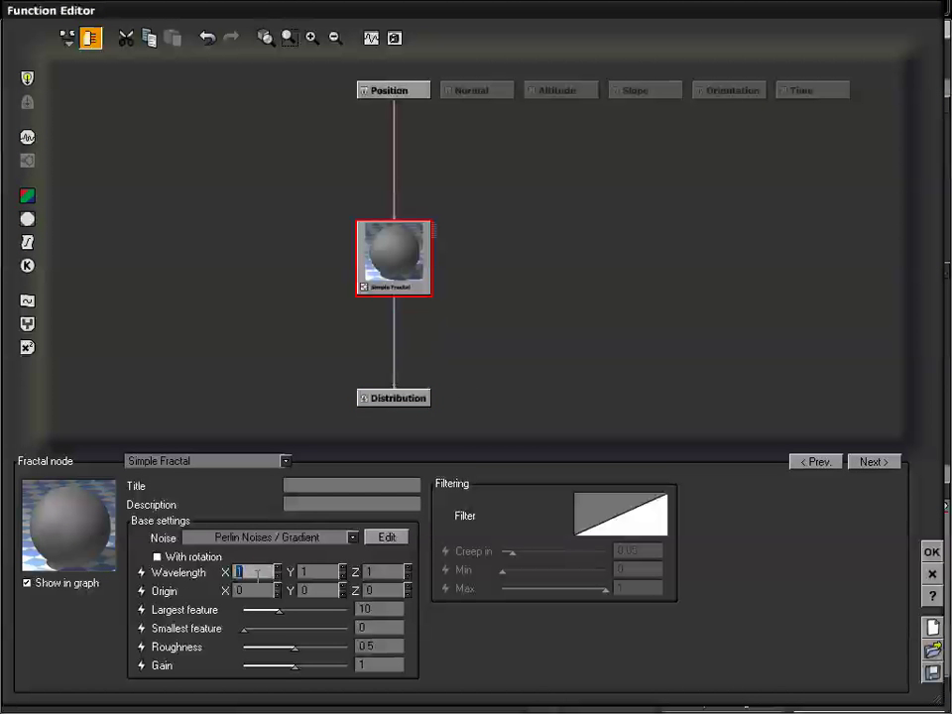
{"action": "type", "text": "2"}
{"action": "key", "text": "Tab"}
{"action": "type", "text": "2"}
{"action": "left_click", "coordinate": [386, 573]}
{"action": "type", "text": "2"}
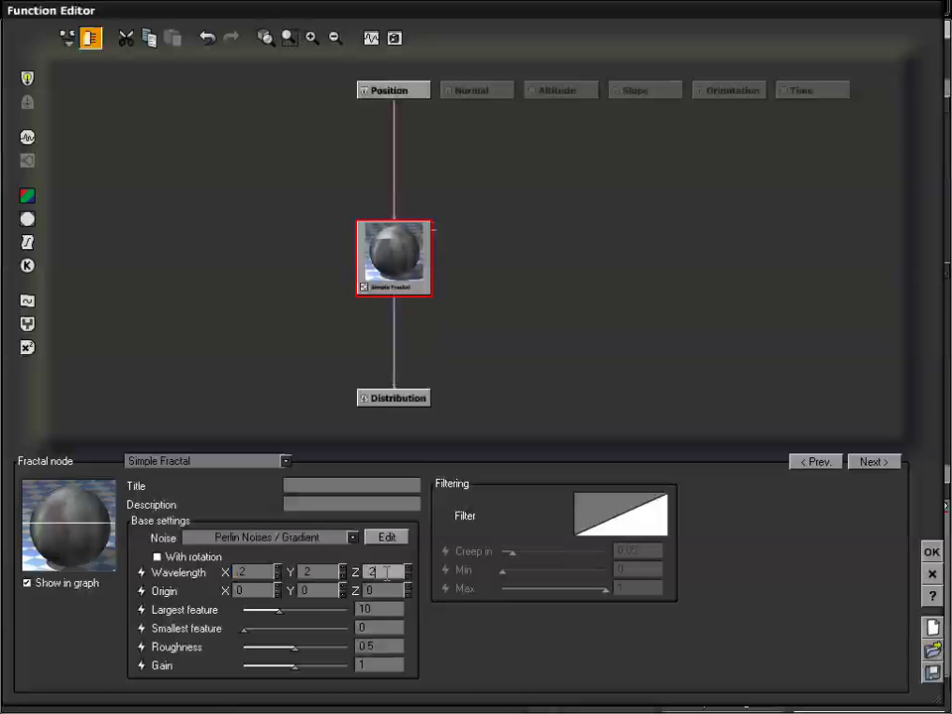
{"action": "left_click_drag", "start_coordinate": [293, 648], "coordinate": [308, 666]}
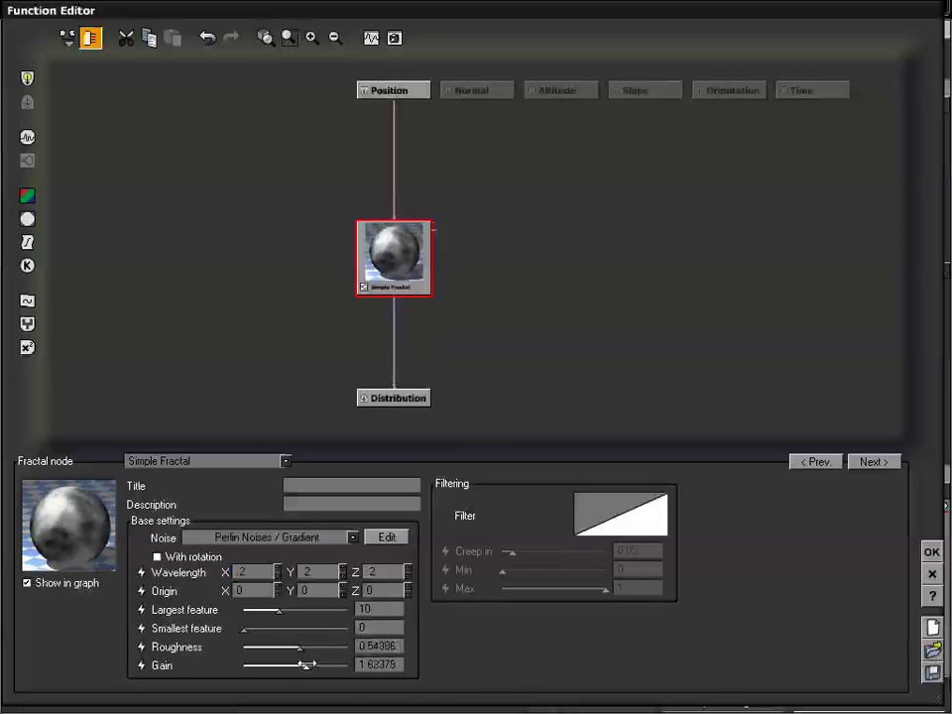
{"action": "left_click", "coordinate": [933, 551]}
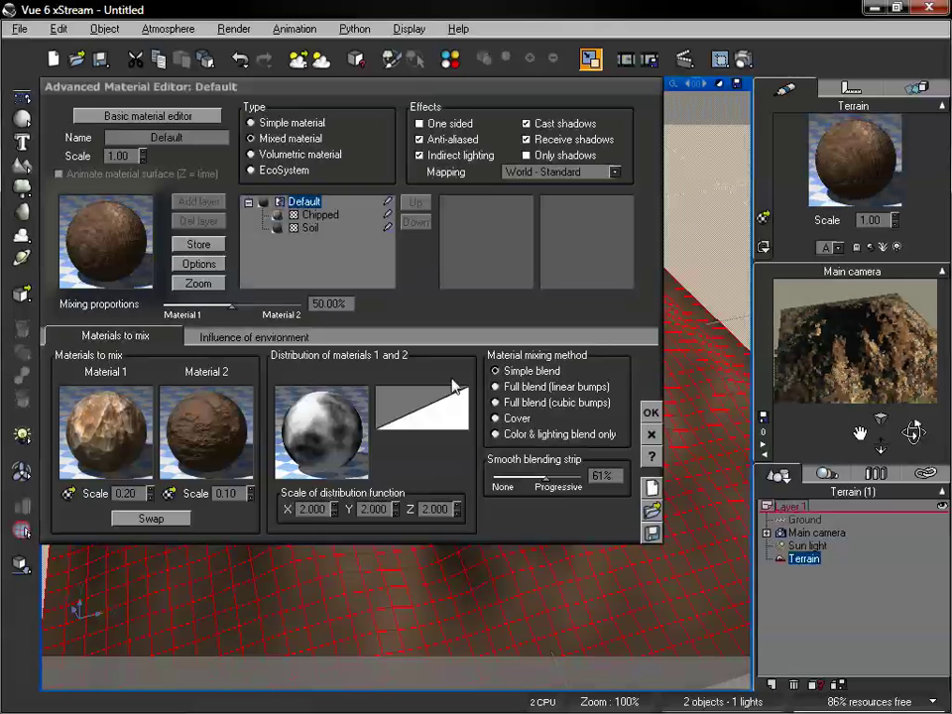
{"action": "left_click", "coordinate": [239, 340]}
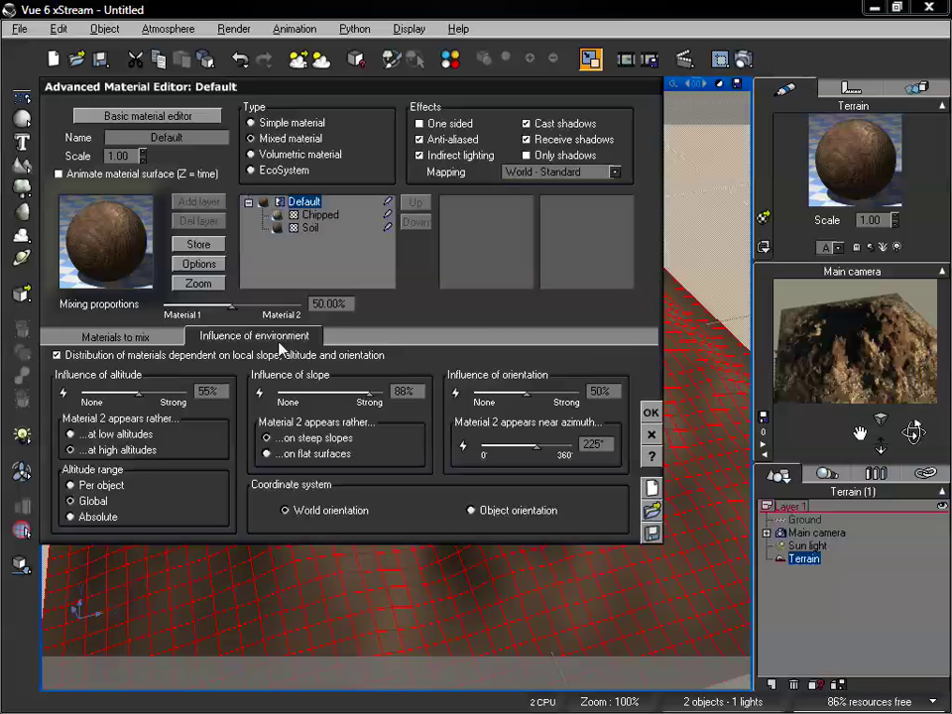
{"action": "left_click", "coordinate": [124, 337]}
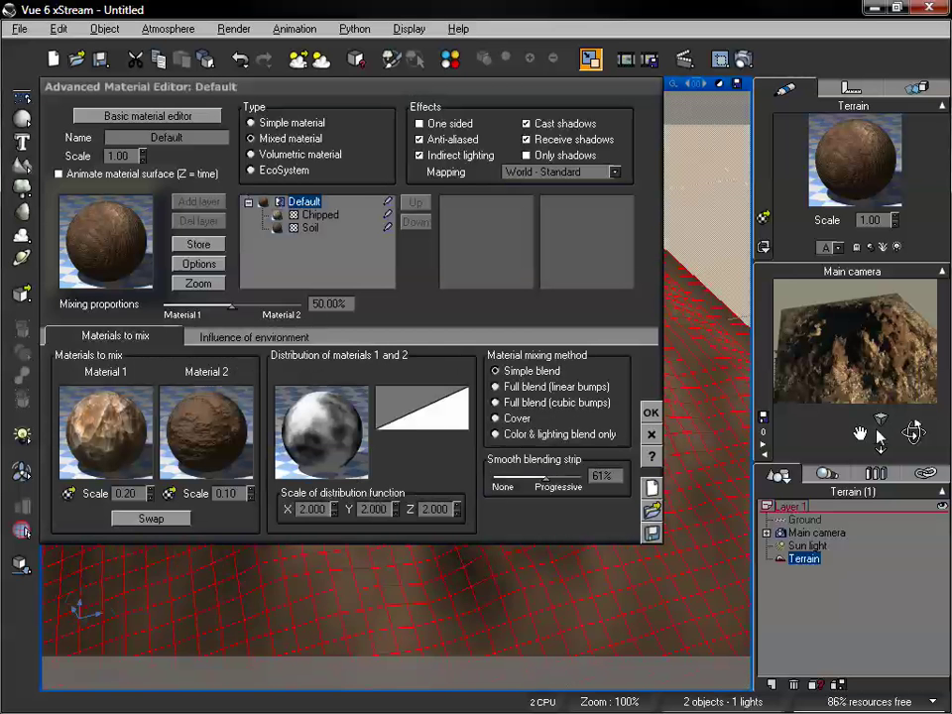
{"action": "mouse_move", "coordinate": [879, 437]}
{"action": "left_mouse_down"}
{"action": "mouse_move", "coordinate": [879, 421]}
{"action": "mouse_move", "coordinate": [882, 448]}
{"action": "left_mouse_up"}
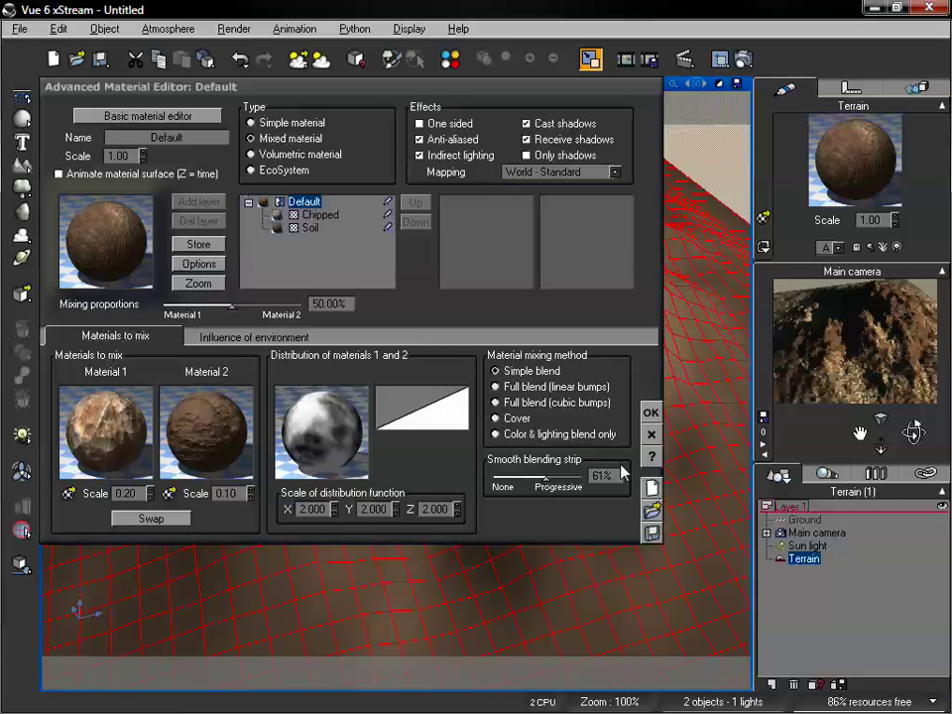
{"action": "left_click", "coordinate": [214, 337]}
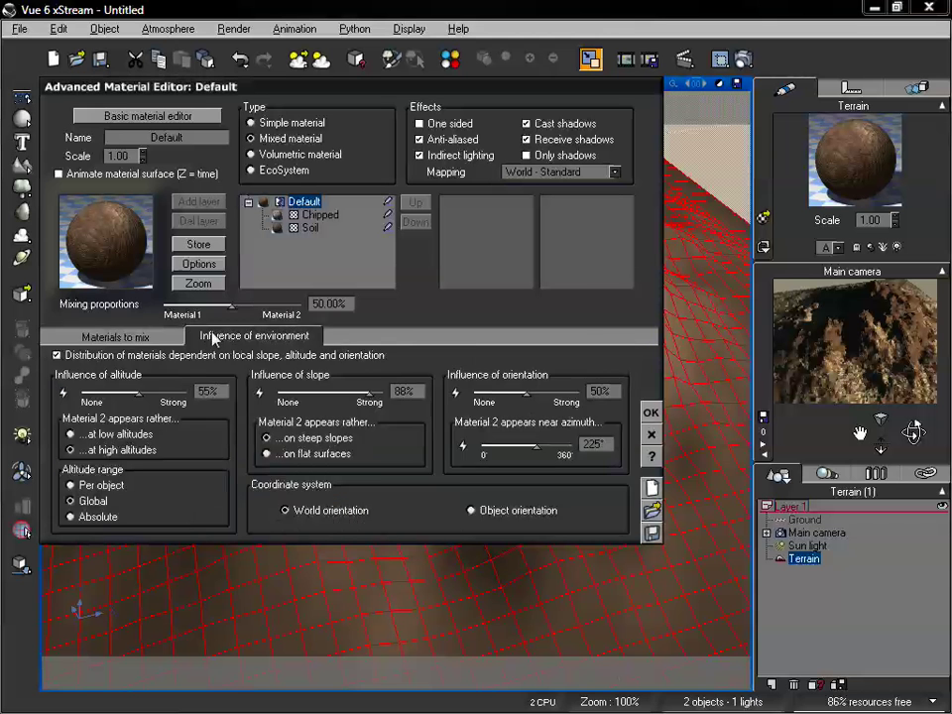
Convert the Chipped sub-material of the Default mix into a mixed material of its own
{"action": "left_click", "coordinate": [134, 337]}
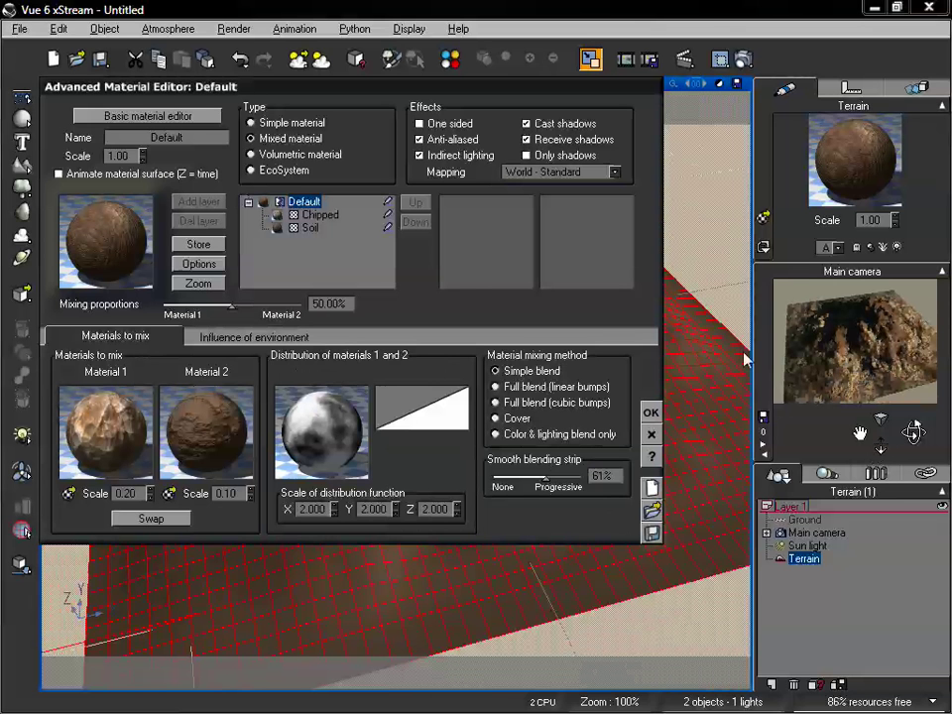
{"action": "left_click", "coordinate": [321, 215]}
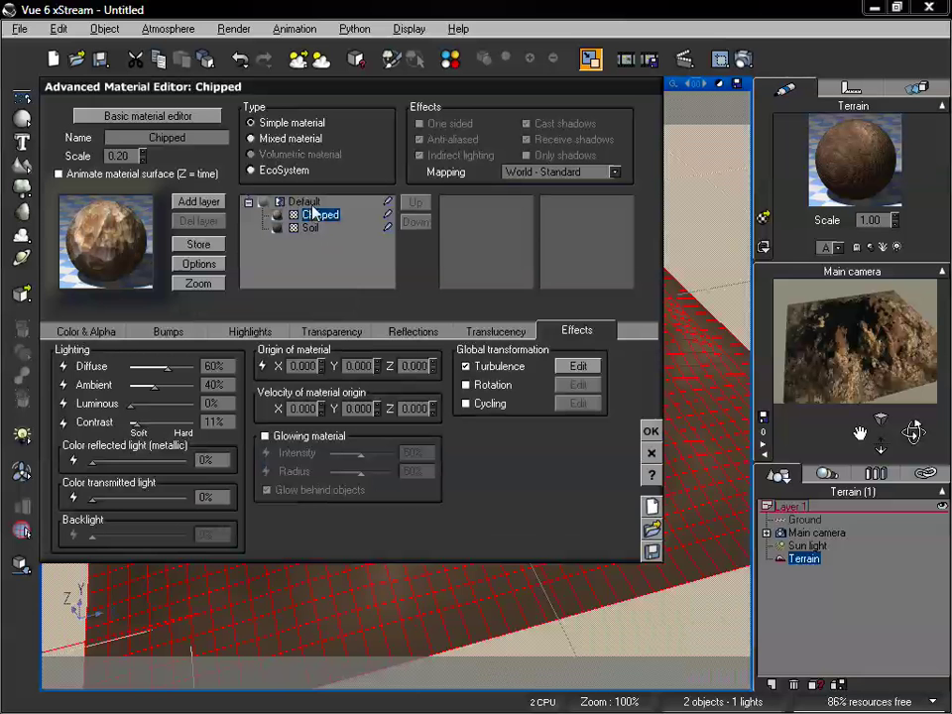
{"action": "left_click", "coordinate": [253, 140]}
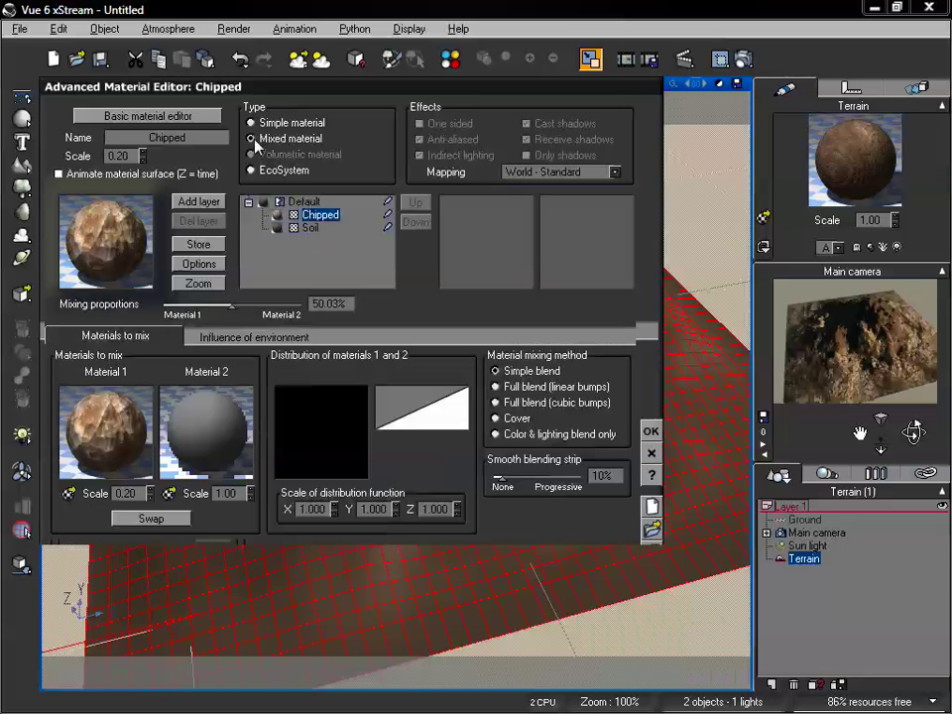
{"action": "left_click", "coordinate": [303, 201]}
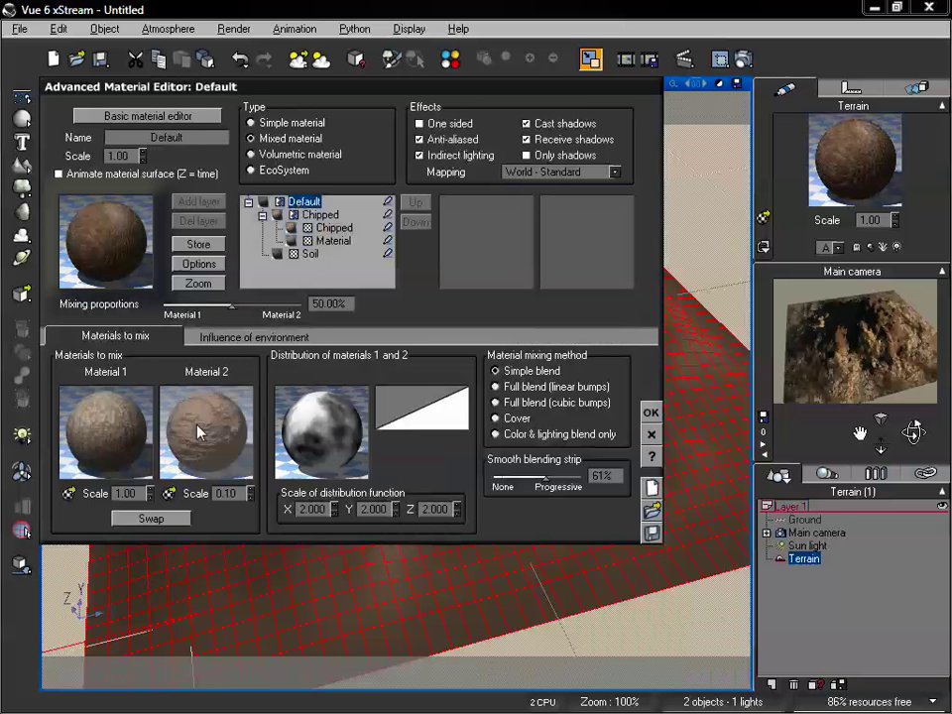
Load Gray marble from the Rocks collection as the second material of the nested Chipped mix
{"action": "left_click", "coordinate": [335, 216]}
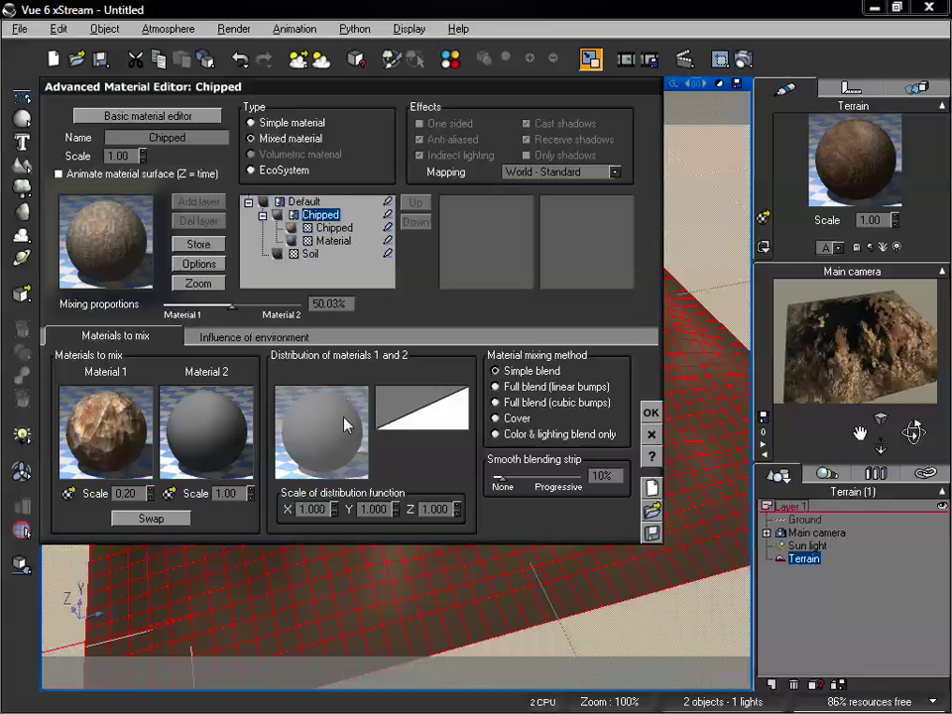
{"action": "left_click", "coordinate": [334, 240]}
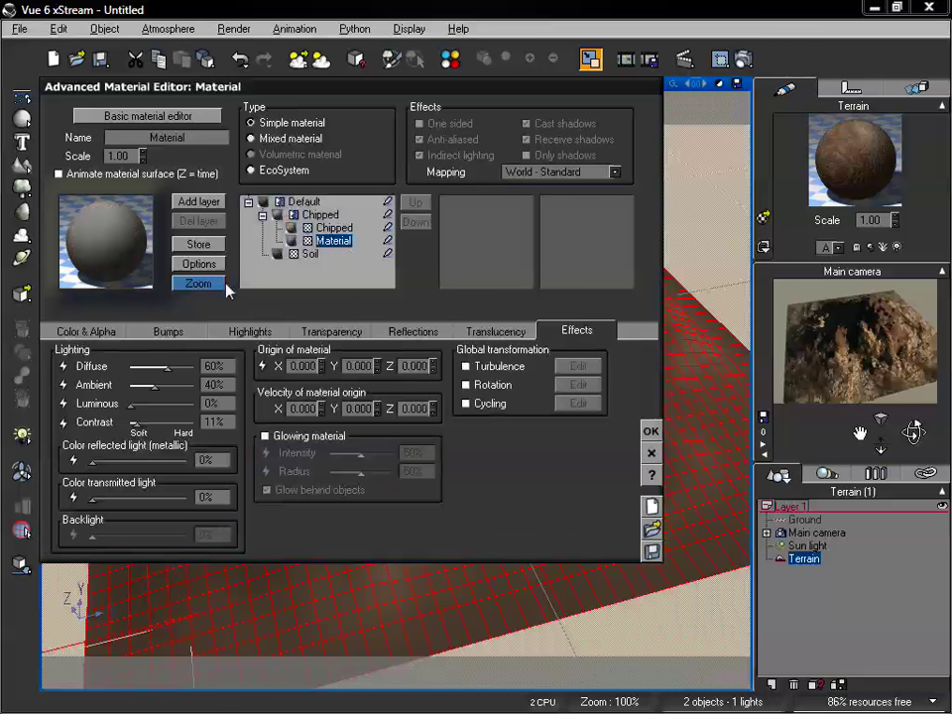
{"action": "double_click", "coordinate": [137, 248]}
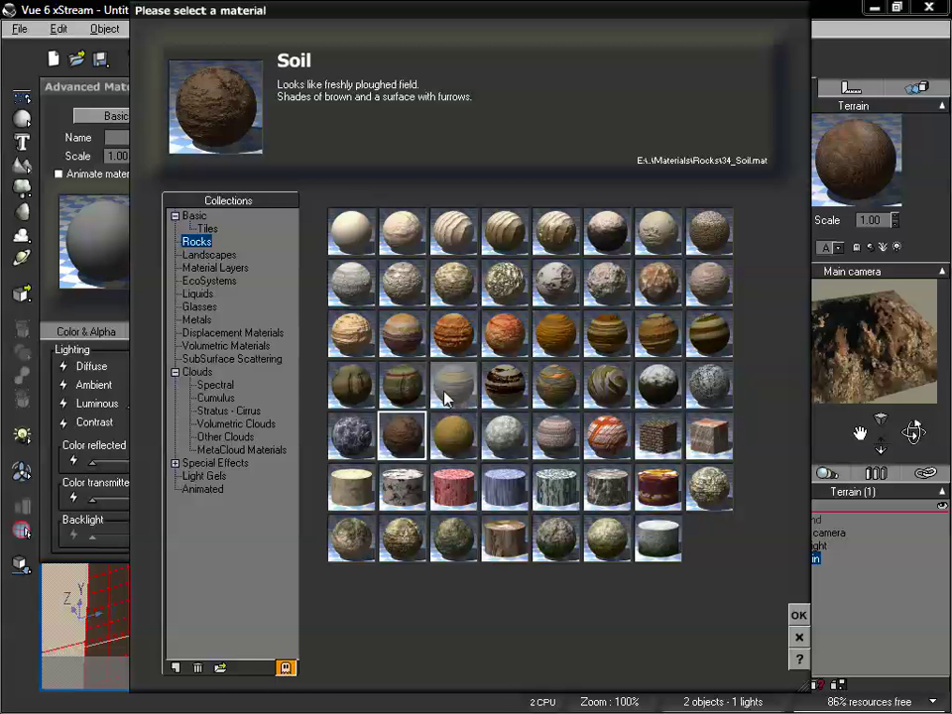
{"action": "left_click", "coordinate": [354, 286]}
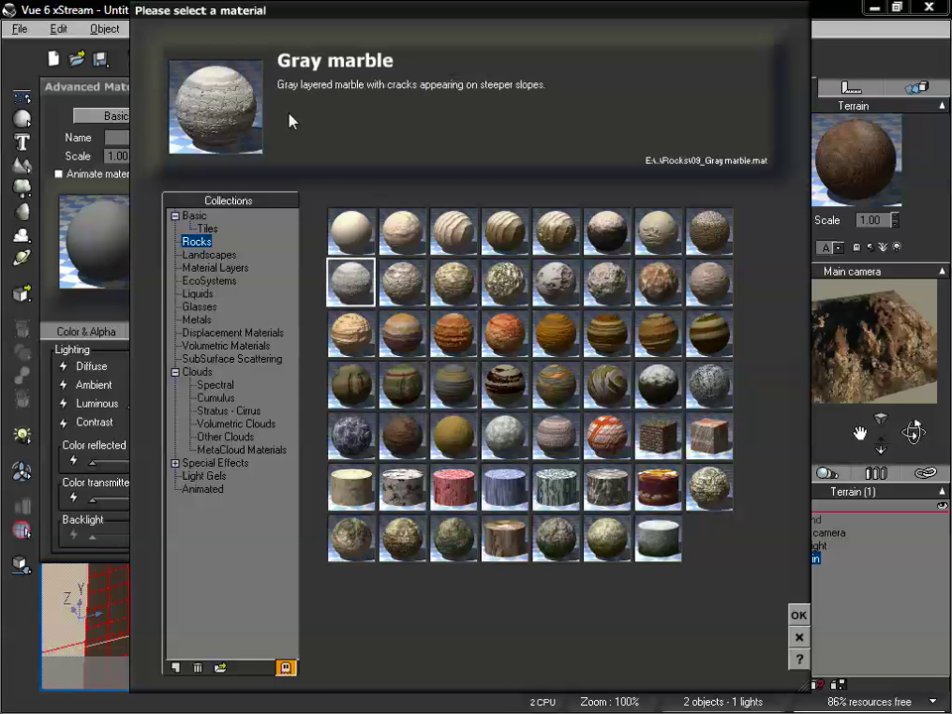
{"action": "left_click", "coordinate": [799, 615]}
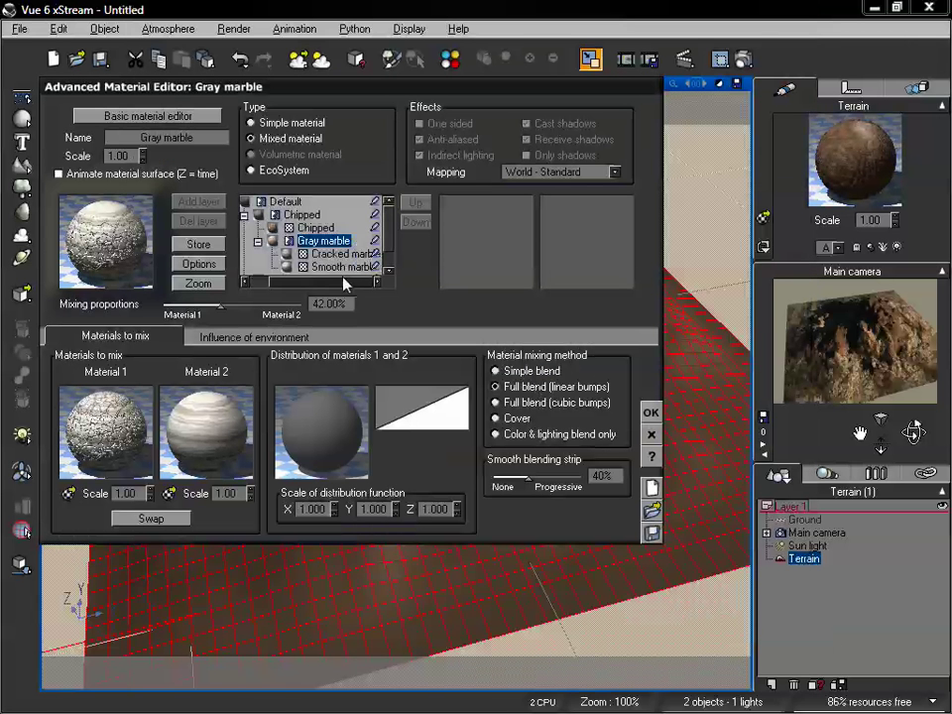
Examine the nested hierarchy of the Default material, including the Chipped mix and the sub-materials of Gray marble
{"action": "scroll", "coordinate": [392, 231], "scroll_direction": "down", "scroll_amount": 1}
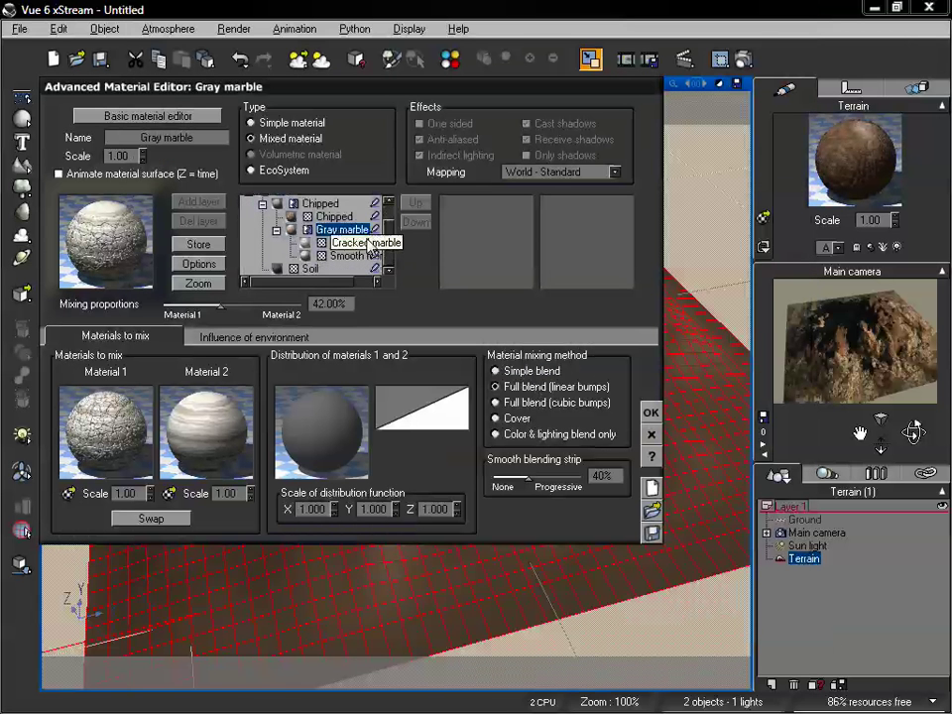
{"action": "left_click", "coordinate": [276, 230]}
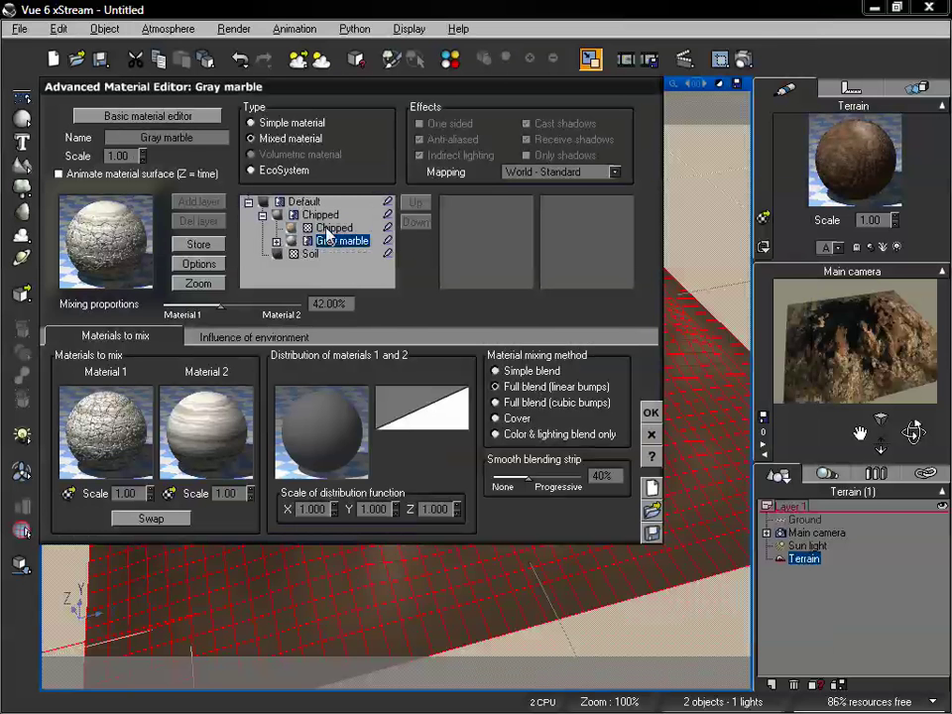
{"action": "left_click", "coordinate": [334, 229]}
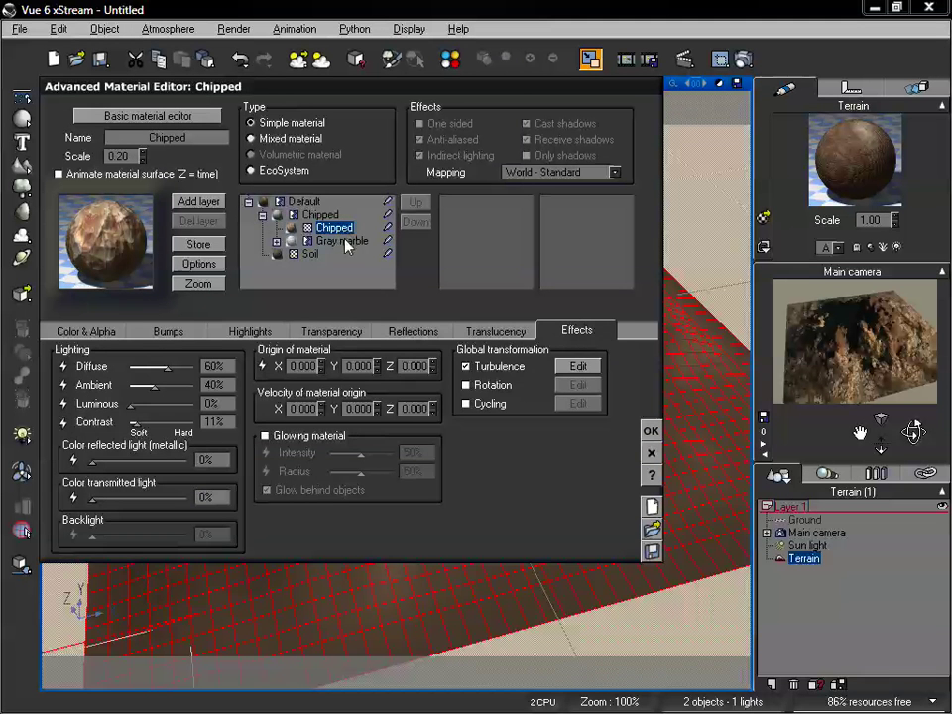
{"action": "left_click", "coordinate": [296, 241]}
{"action": "left_click", "coordinate": [277, 241]}
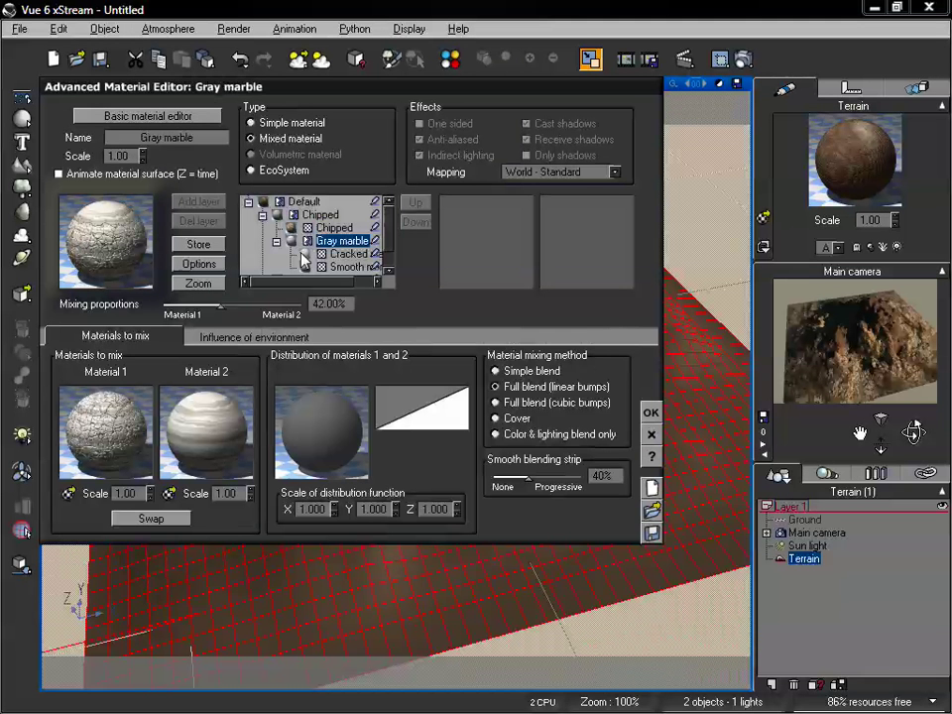
{"action": "scroll", "coordinate": [389, 243], "scroll_direction": "up", "scroll_amount": 1}
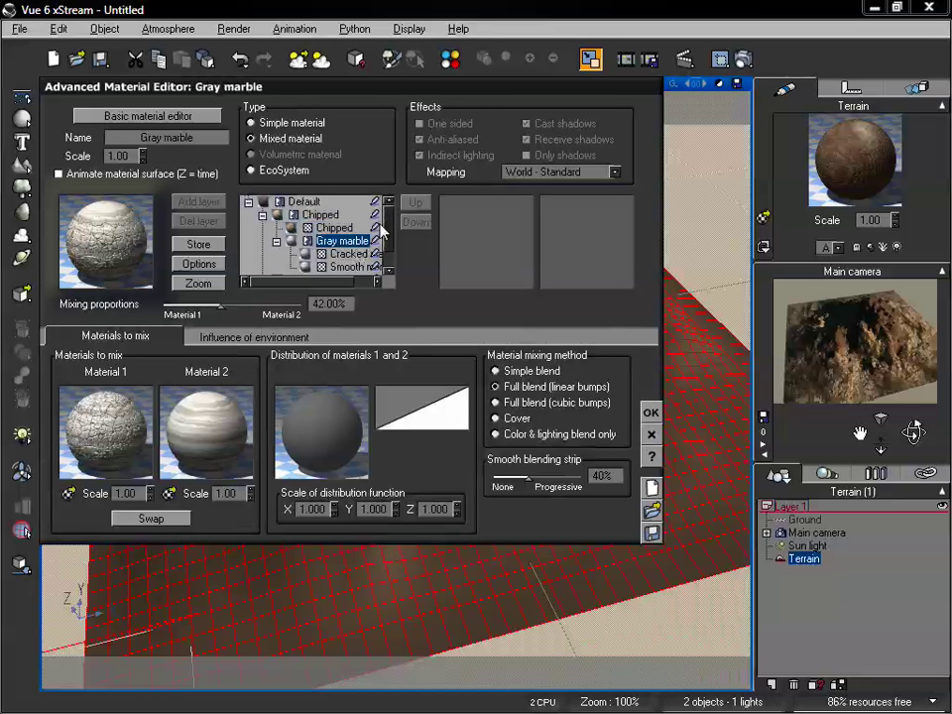
{"action": "left_click", "coordinate": [278, 242]}
{"action": "left_click", "coordinate": [262, 214]}
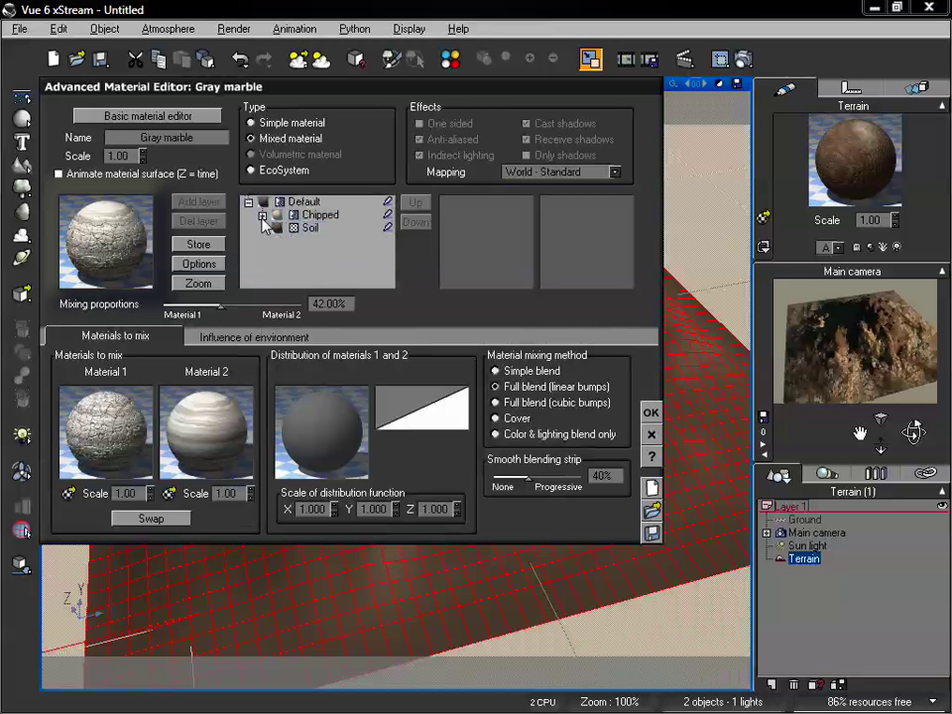
{"action": "left_click", "coordinate": [303, 201]}
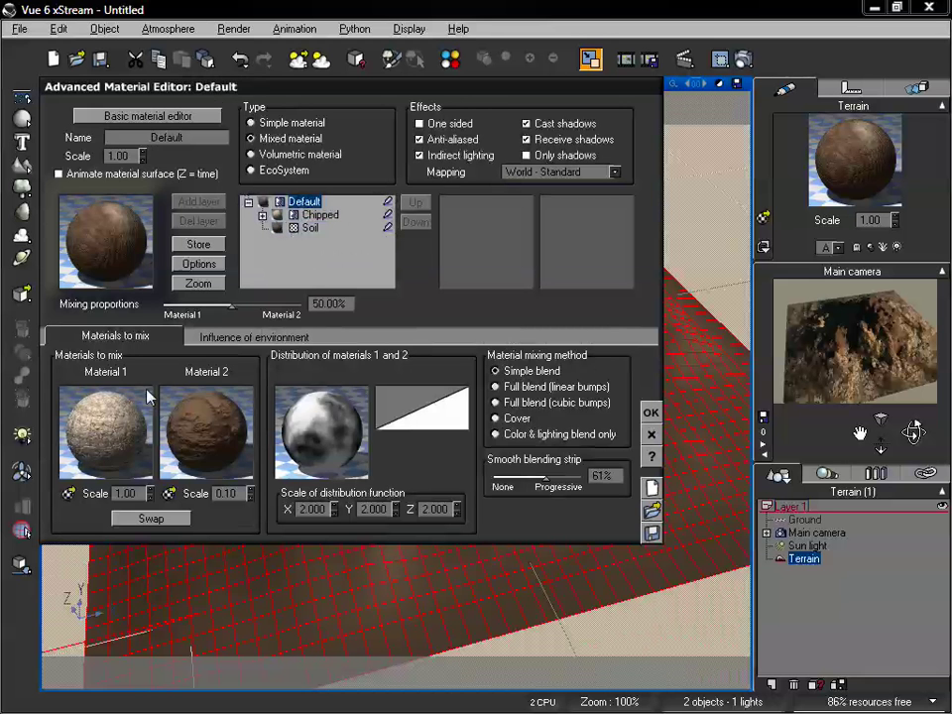
Enable environment-dependent distribution for the Chipped mix, with altitude and slope influence about 73%, orientation about 44% and azimuth about 159°
{"action": "left_click", "coordinate": [262, 214]}
{"action": "left_click", "coordinate": [323, 215]}
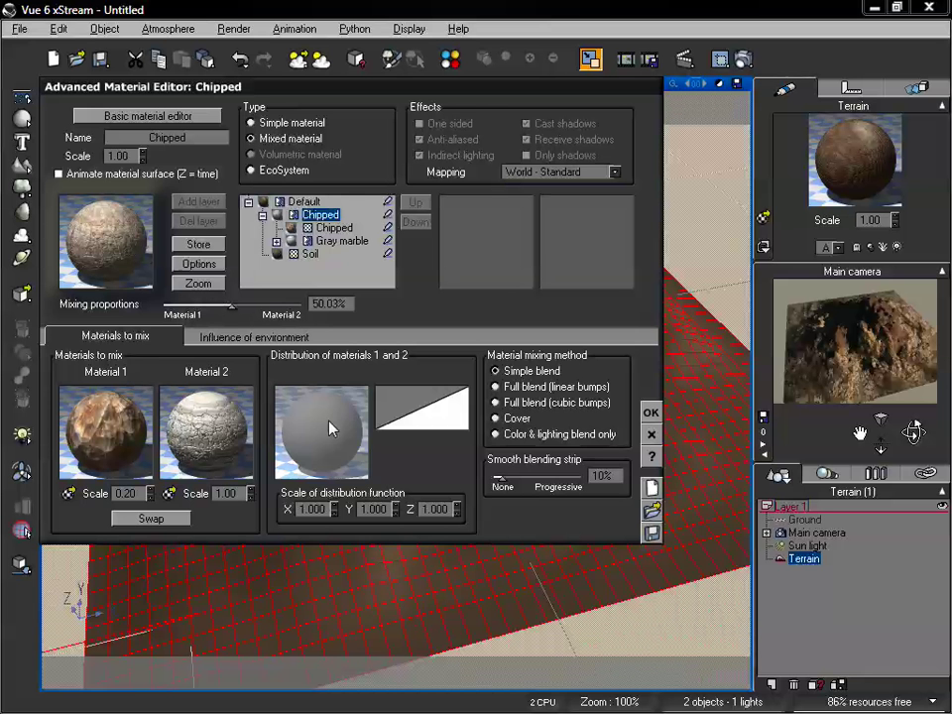
{"action": "left_click", "coordinate": [279, 339]}
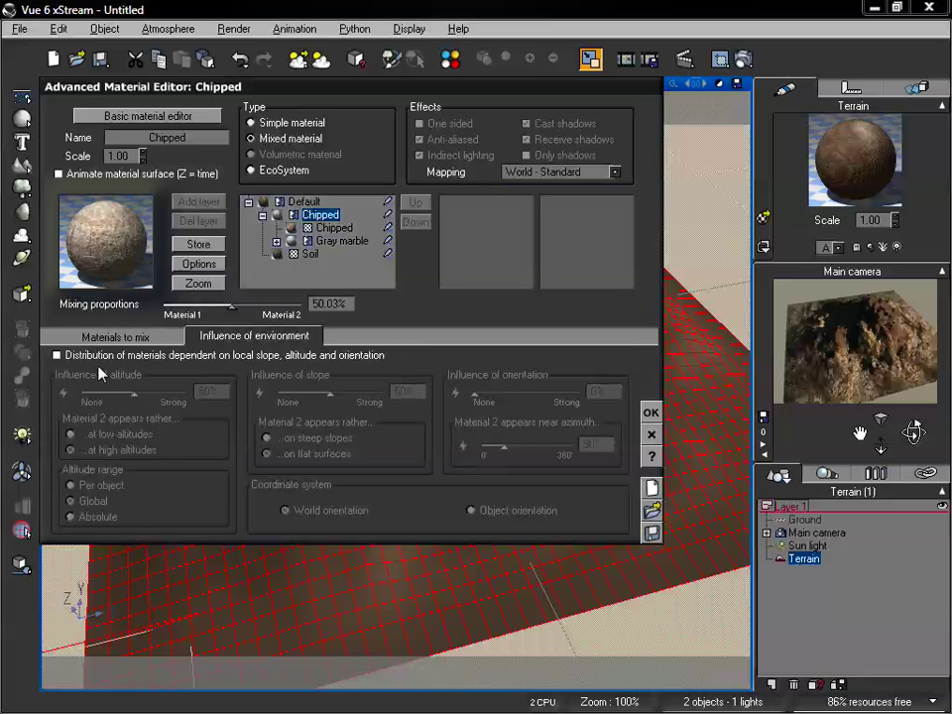
{"action": "left_click", "coordinate": [56, 355]}
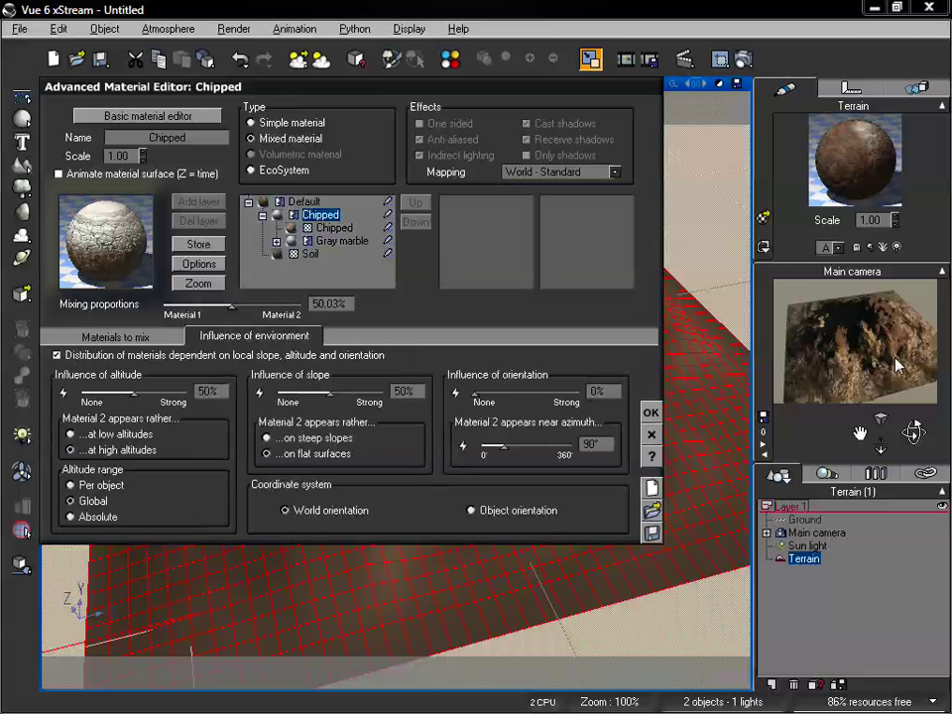
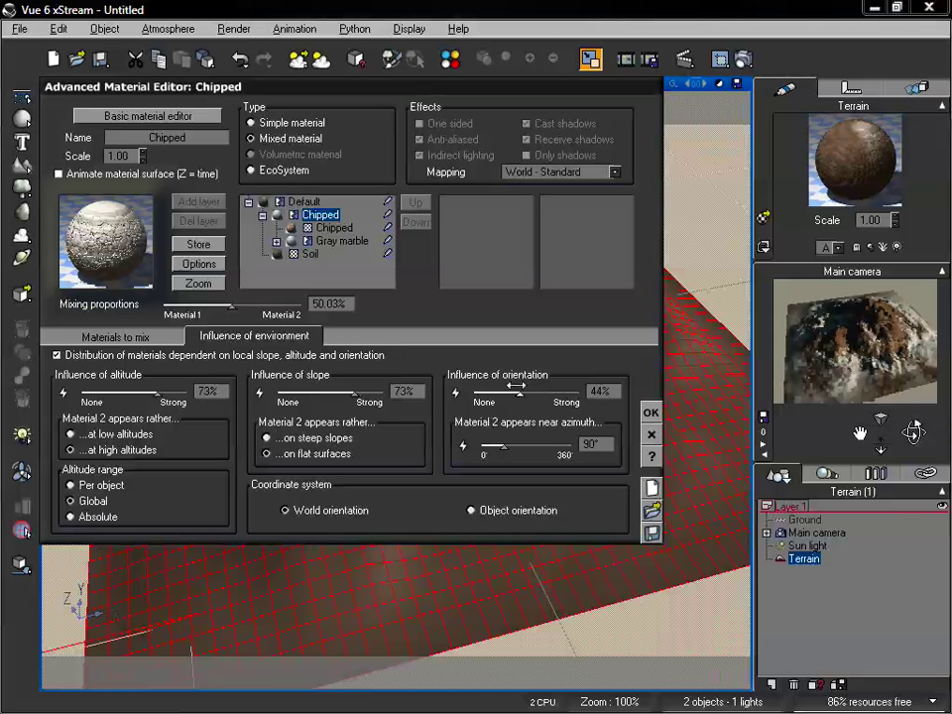
{"action": "left_click_drag", "start_coordinate": [503, 444], "coordinate": [518, 444]}
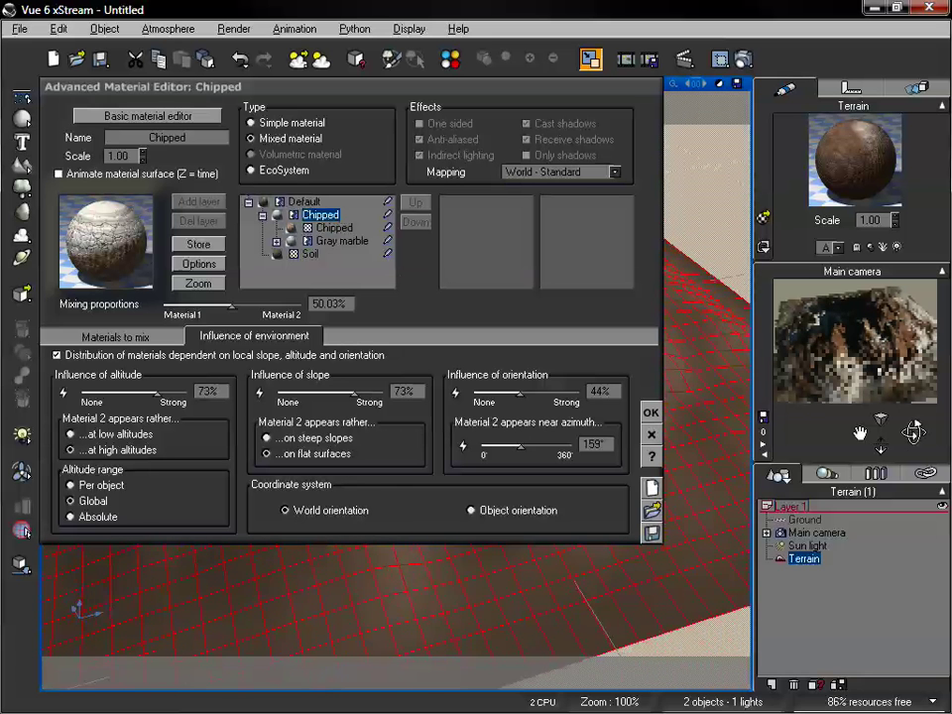
Add Yellow & gray layers from the Rocks collection as a new layer on the Soil material
{"action": "left_click", "coordinate": [301, 201]}
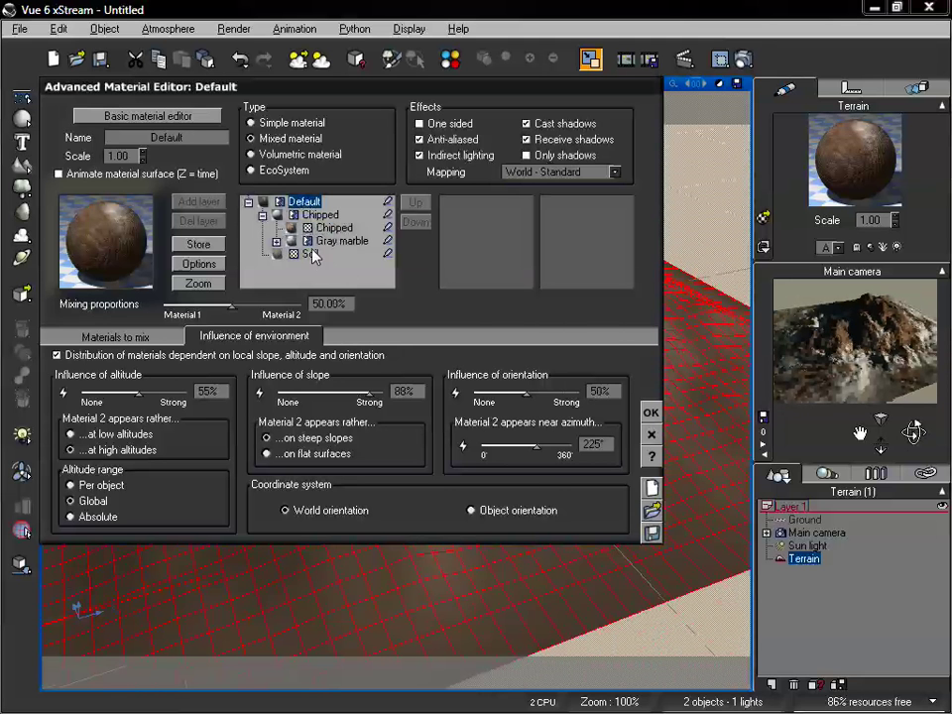
{"action": "left_click", "coordinate": [313, 254]}
{"action": "left_click", "coordinate": [328, 216]}
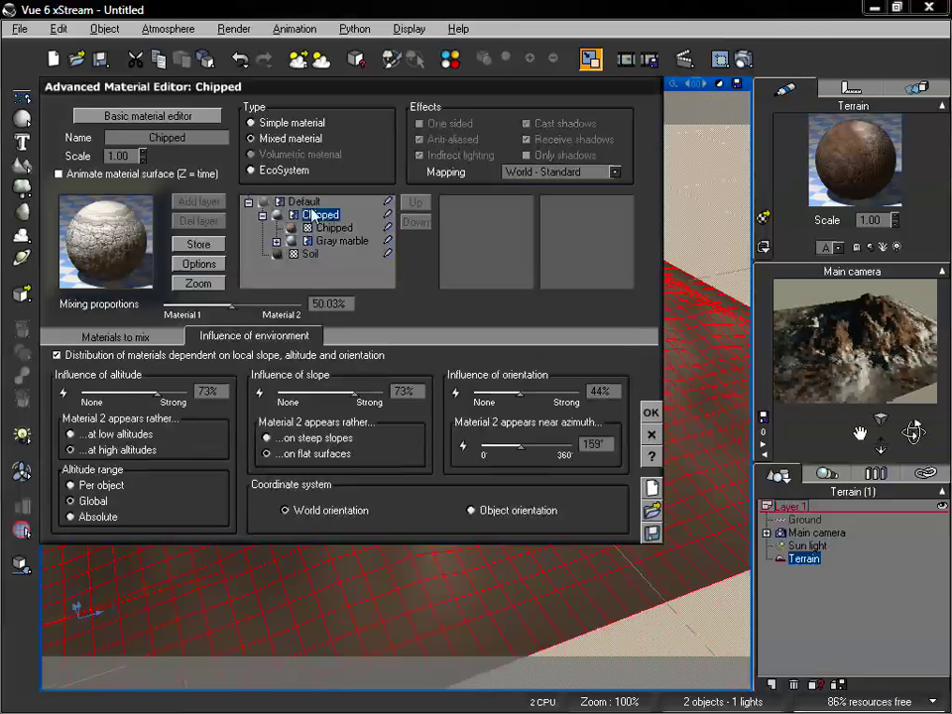
{"action": "left_click", "coordinate": [309, 203]}
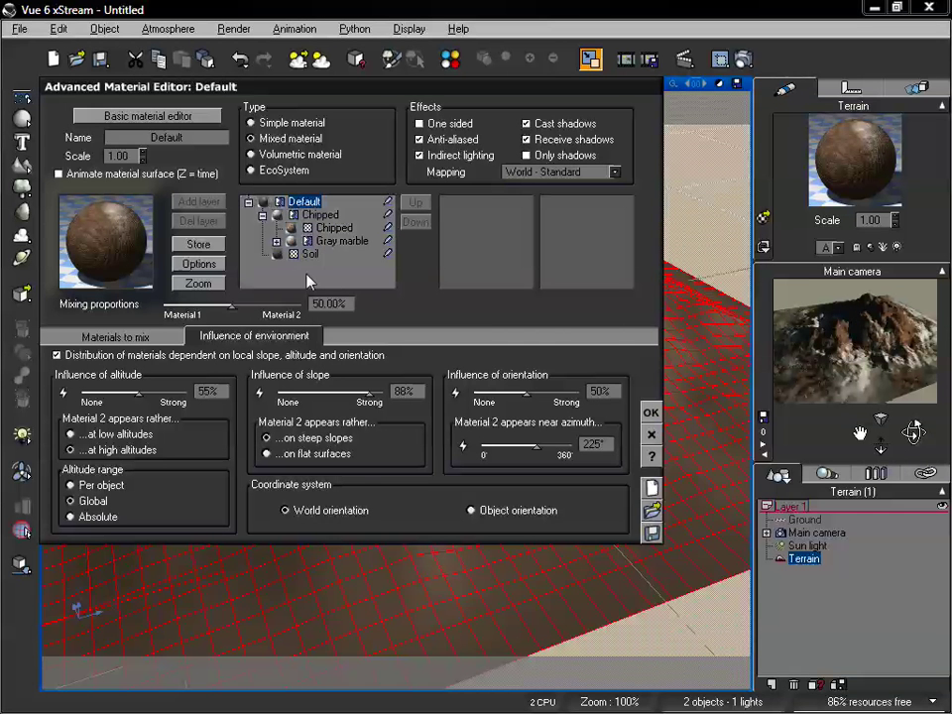
{"action": "left_click", "coordinate": [311, 254]}
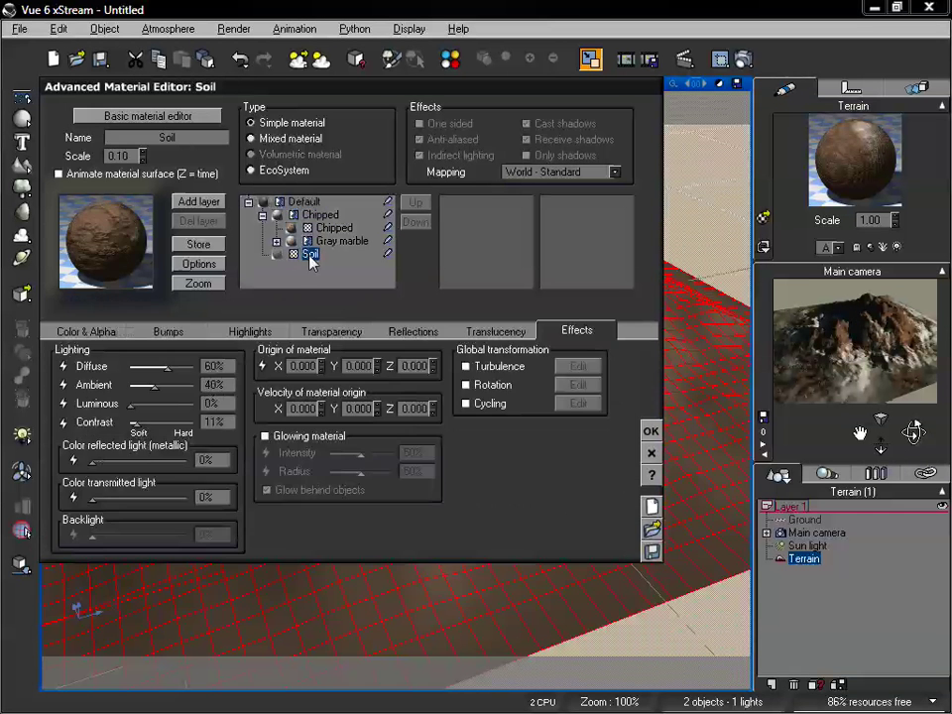
{"action": "left_click", "coordinate": [213, 202]}
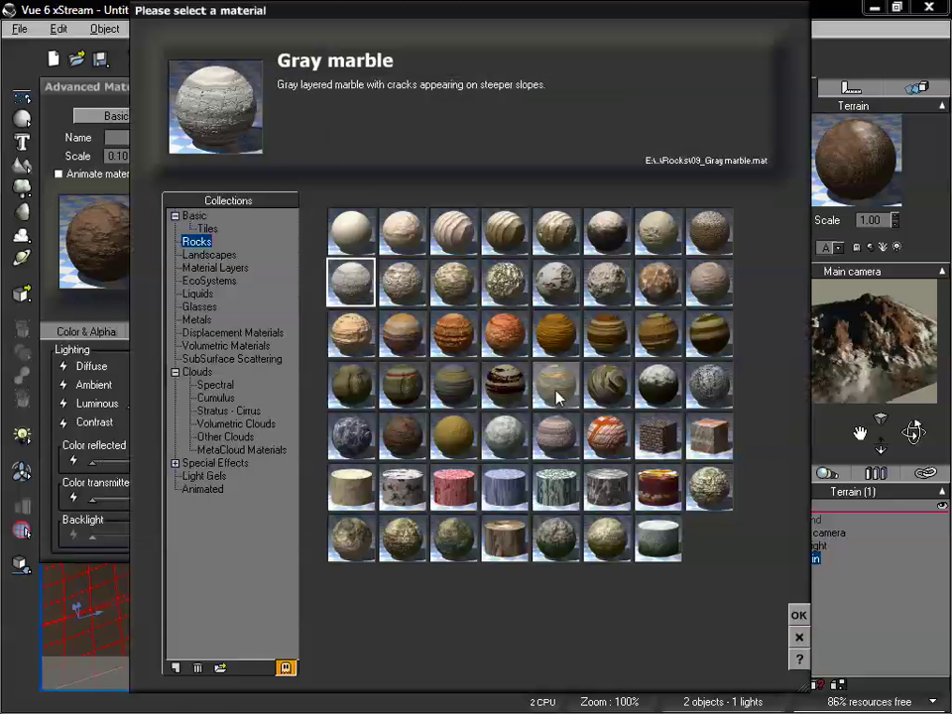
{"action": "left_click", "coordinate": [463, 396]}
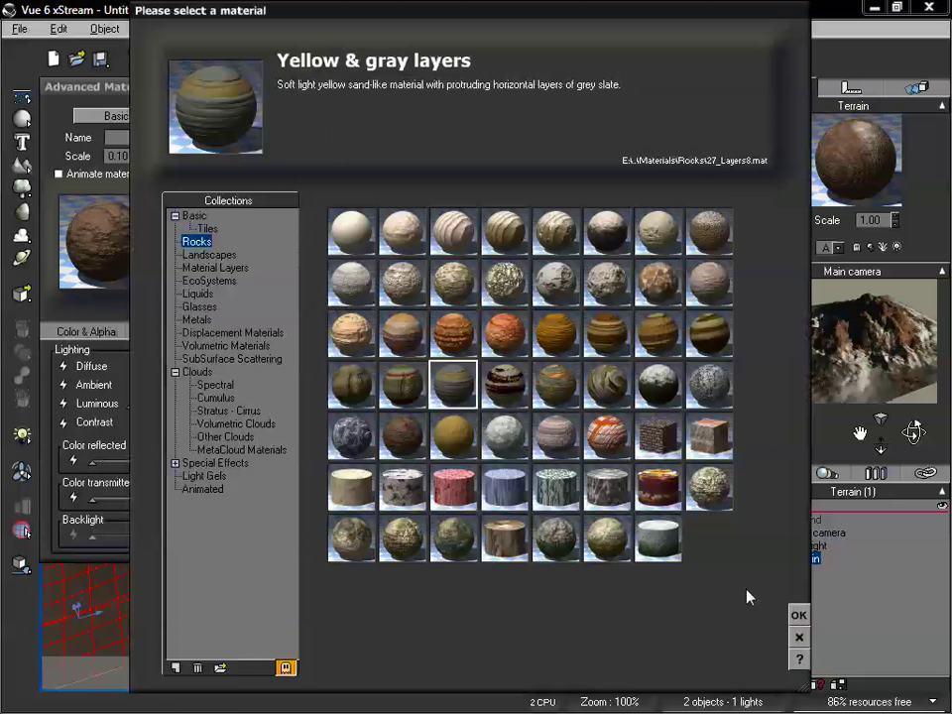
{"action": "key", "text": "Escape"}
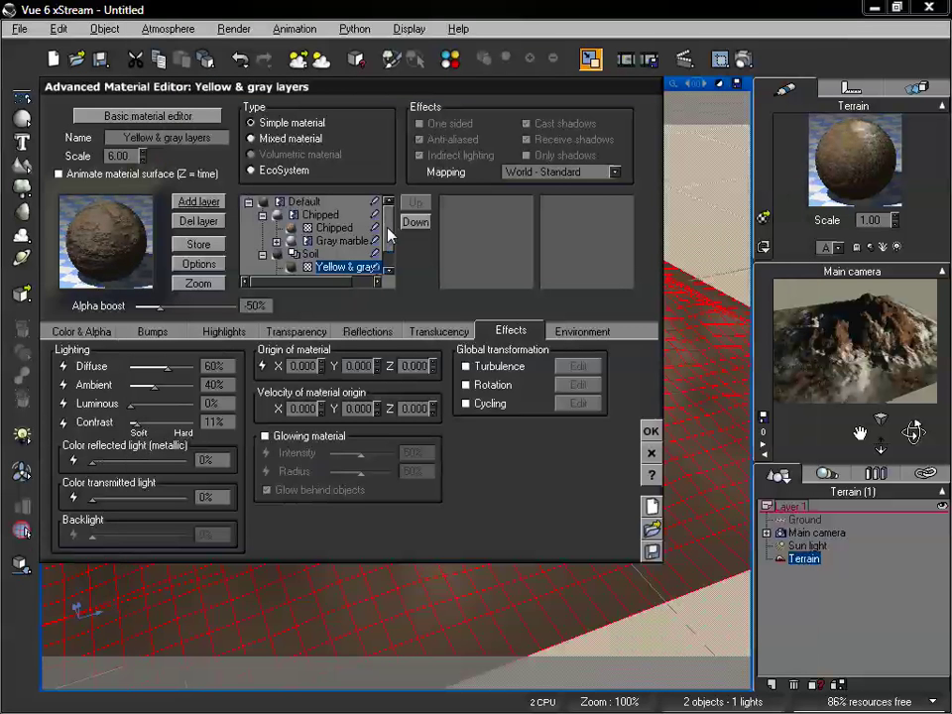
Examine the complete material hierarchy, from the Default and Chipped mixes down to the two layers inside Soil
{"action": "scroll", "coordinate": [391, 251], "scroll_direction": "down", "scroll_amount": 1}
{"action": "scroll", "coordinate": [389, 223], "scroll_direction": "up", "scroll_amount": 1}
{"action": "scroll", "coordinate": [390, 228], "scroll_direction": "down", "scroll_amount": 1}
{"action": "scroll", "coordinate": [390, 228], "scroll_direction": "up", "scroll_amount": 1}
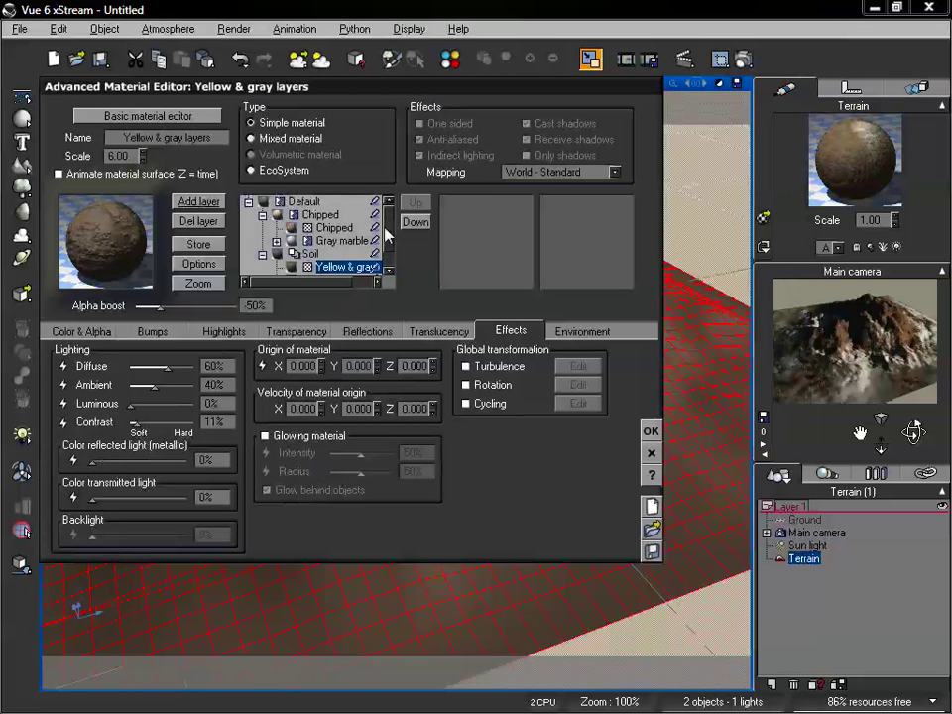
{"action": "left_click", "coordinate": [262, 256]}
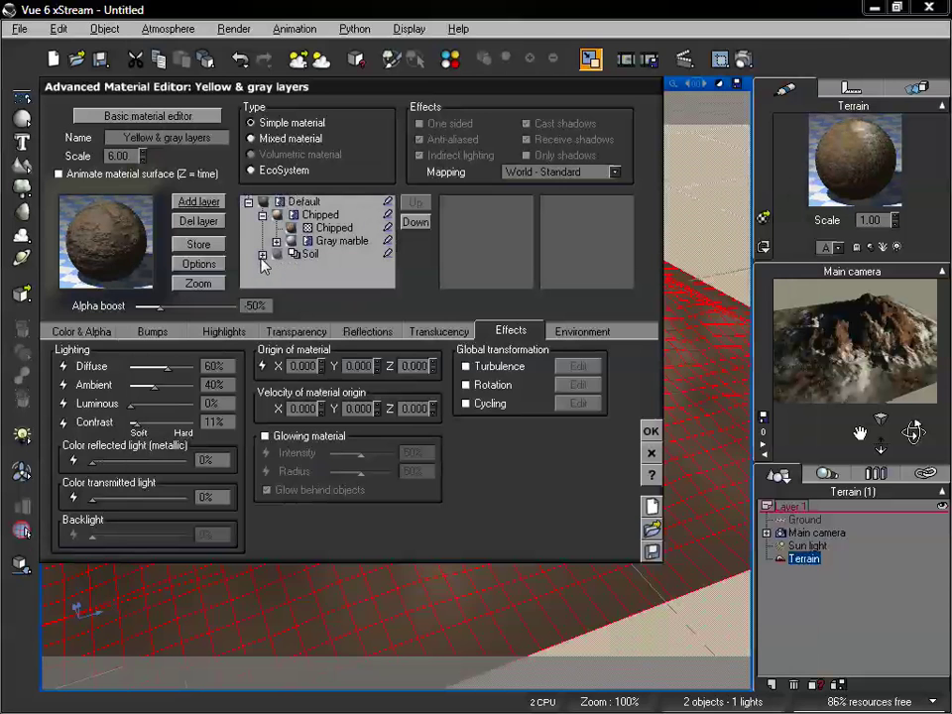
{"action": "left_click", "coordinate": [262, 256]}
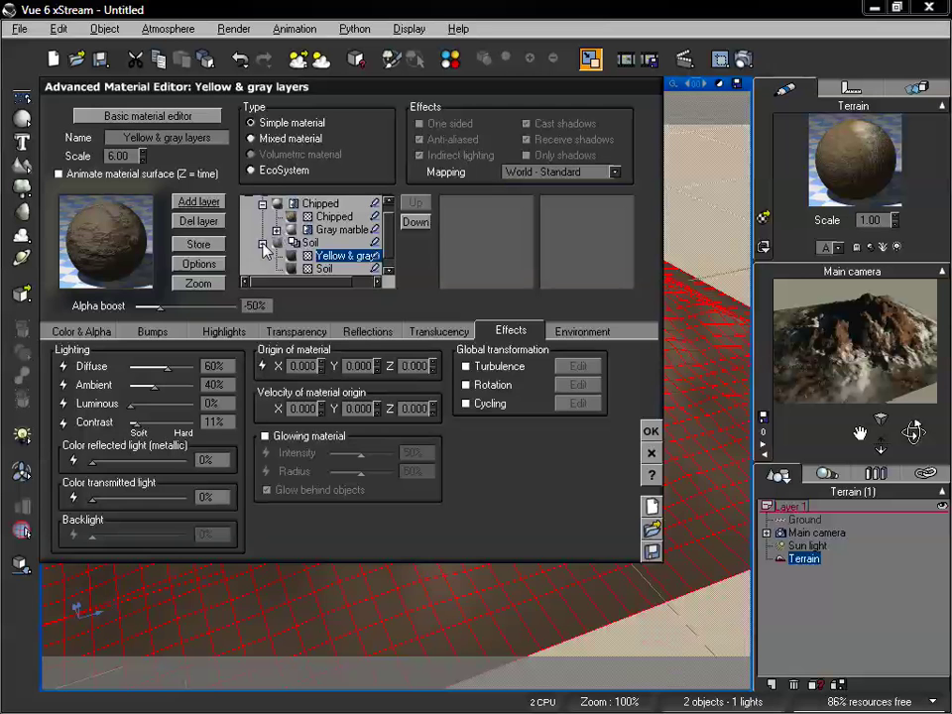
{"action": "left_click", "coordinate": [263, 242]}
{"action": "left_click", "coordinate": [304, 201]}
{"action": "left_click", "coordinate": [115, 336]}
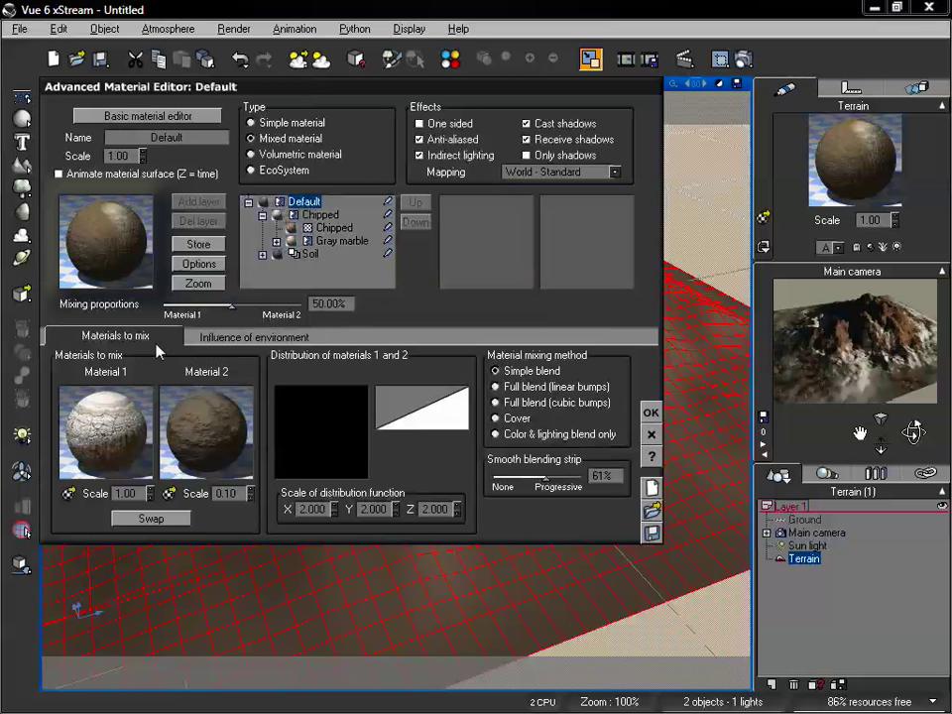
{"action": "left_click", "coordinate": [325, 216]}
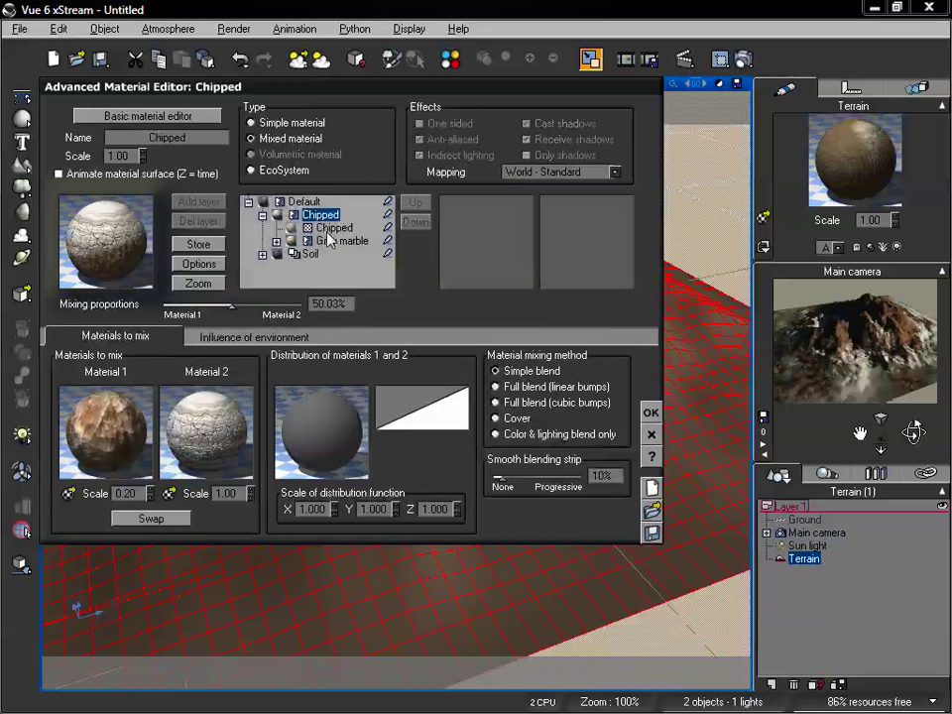
{"action": "left_click", "coordinate": [309, 254]}
{"action": "left_click", "coordinate": [263, 254]}
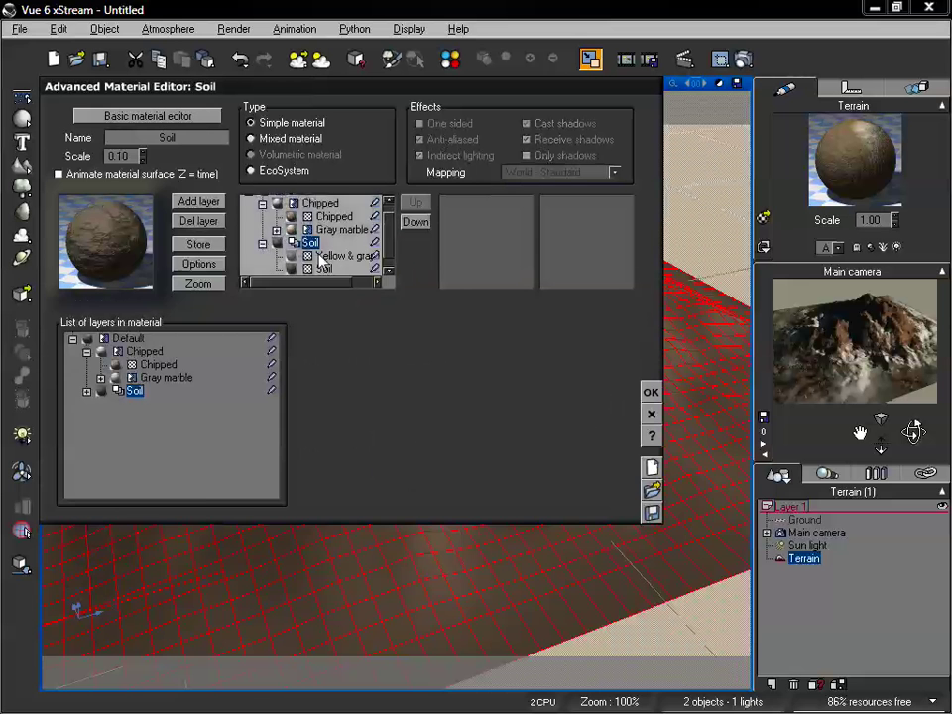
{"action": "left_click", "coordinate": [331, 256]}
{"action": "left_click", "coordinate": [324, 269]}
{"action": "left_click", "coordinate": [328, 257]}
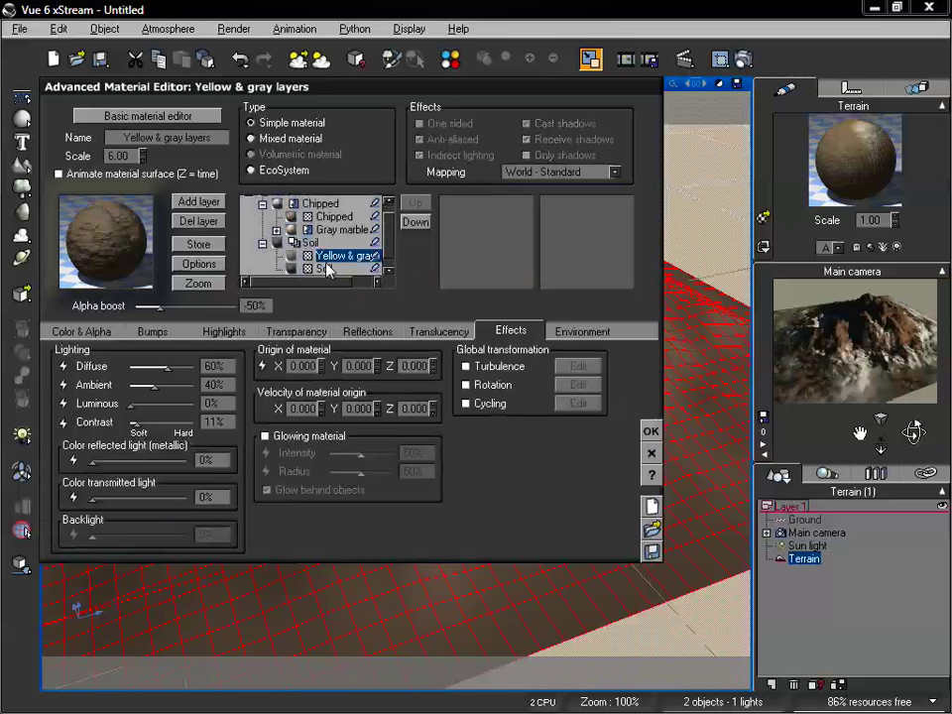
Compare the Yellow & gray layers and Soil layers inside the Soil material, including the environment constraints available on the upper layer
{"action": "left_click", "coordinate": [308, 243]}
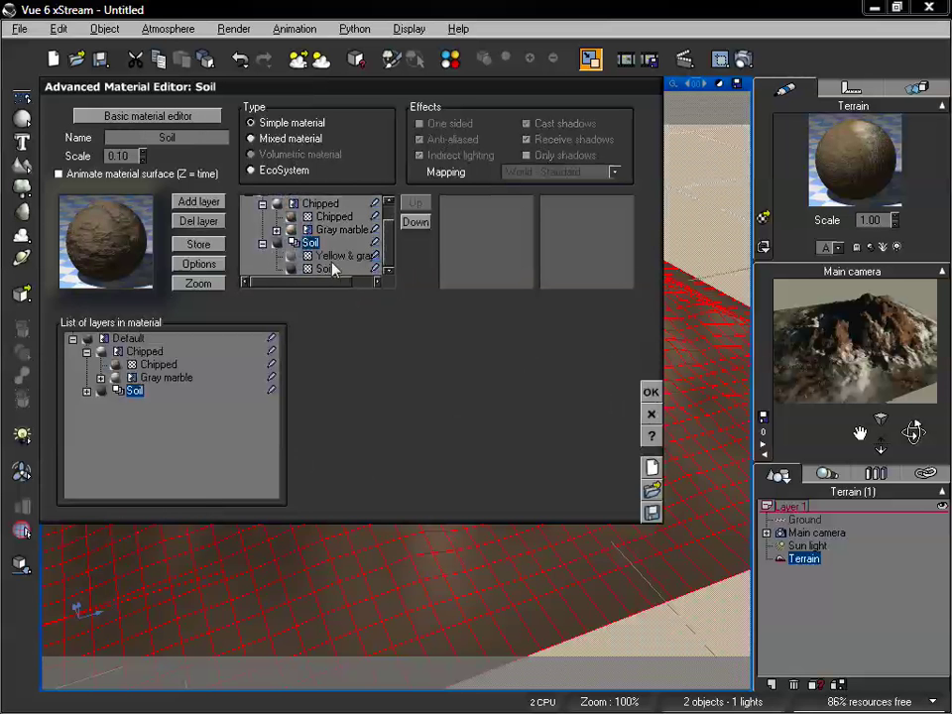
{"action": "left_click", "coordinate": [331, 255]}
{"action": "left_click", "coordinate": [326, 268]}
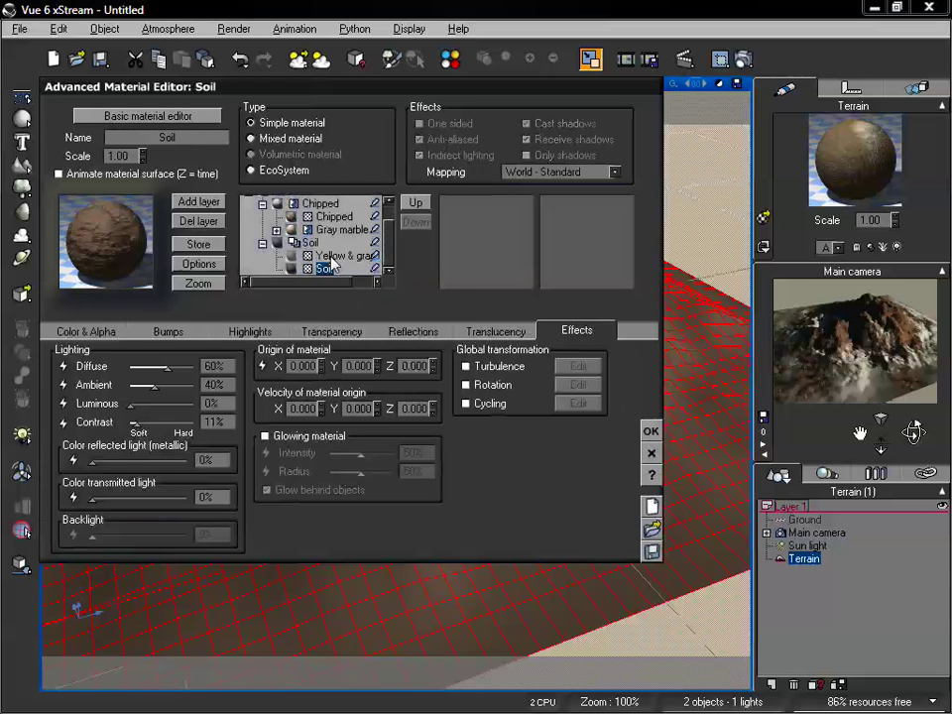
{"action": "left_click", "coordinate": [315, 255]}
{"action": "left_click", "coordinate": [330, 269]}
{"action": "left_click", "coordinate": [325, 256]}
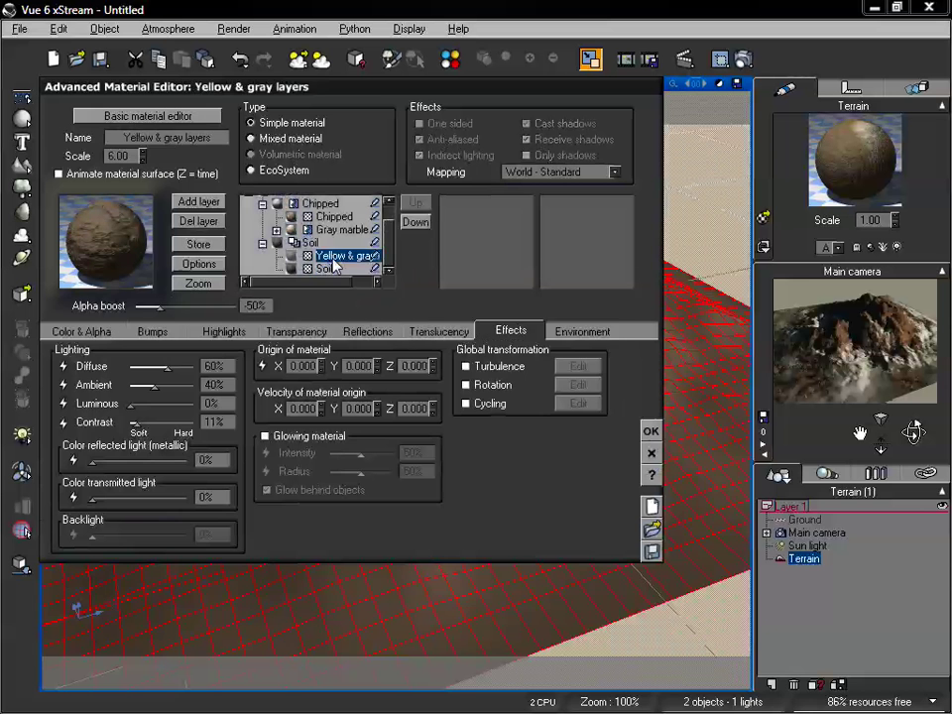
{"action": "left_click", "coordinate": [334, 269]}
{"action": "left_click", "coordinate": [330, 255]}
{"action": "left_click", "coordinate": [328, 268]}
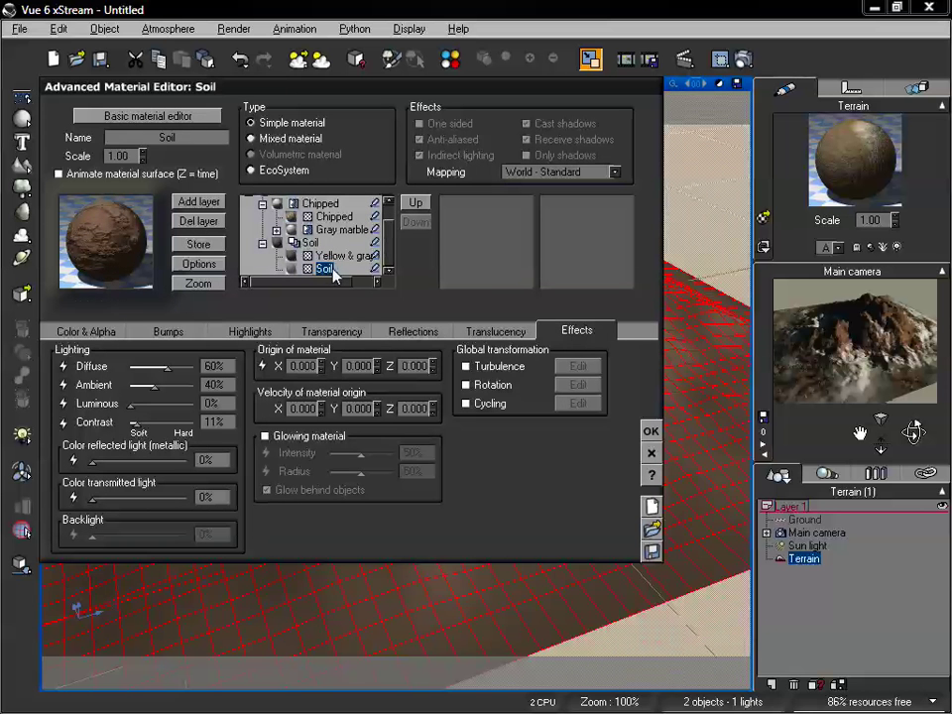
{"action": "left_click", "coordinate": [342, 257]}
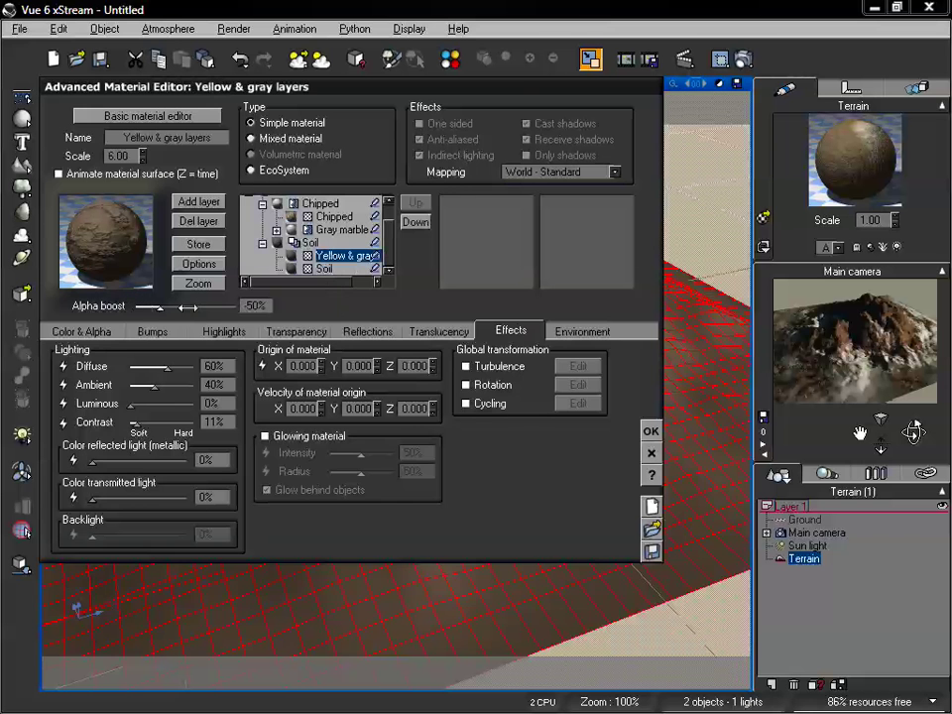
{"action": "left_click", "coordinate": [604, 332]}
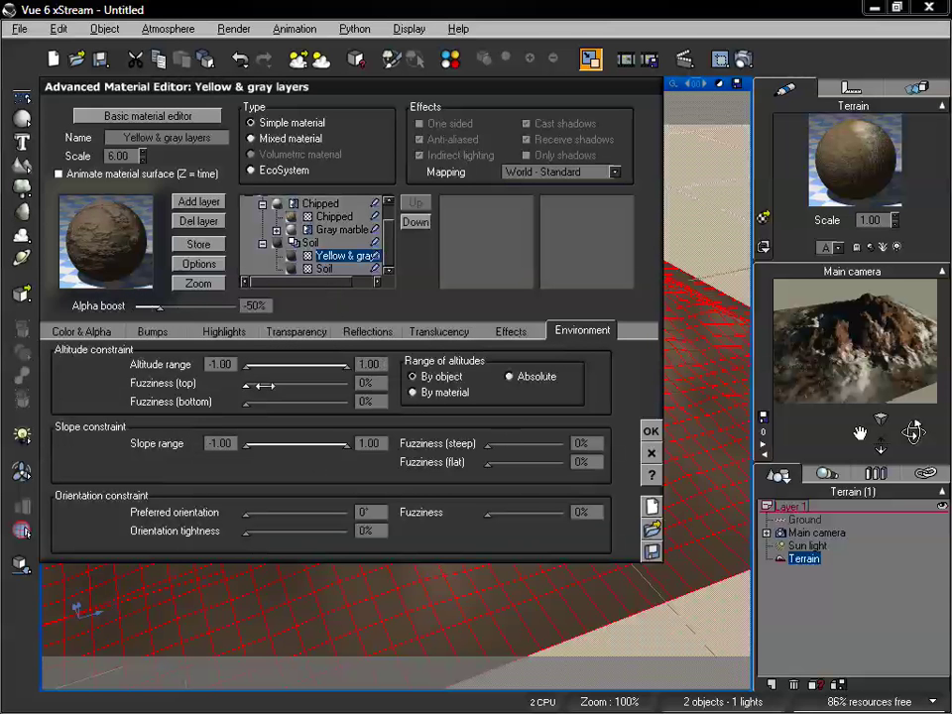
{"action": "left_click", "coordinate": [310, 243]}
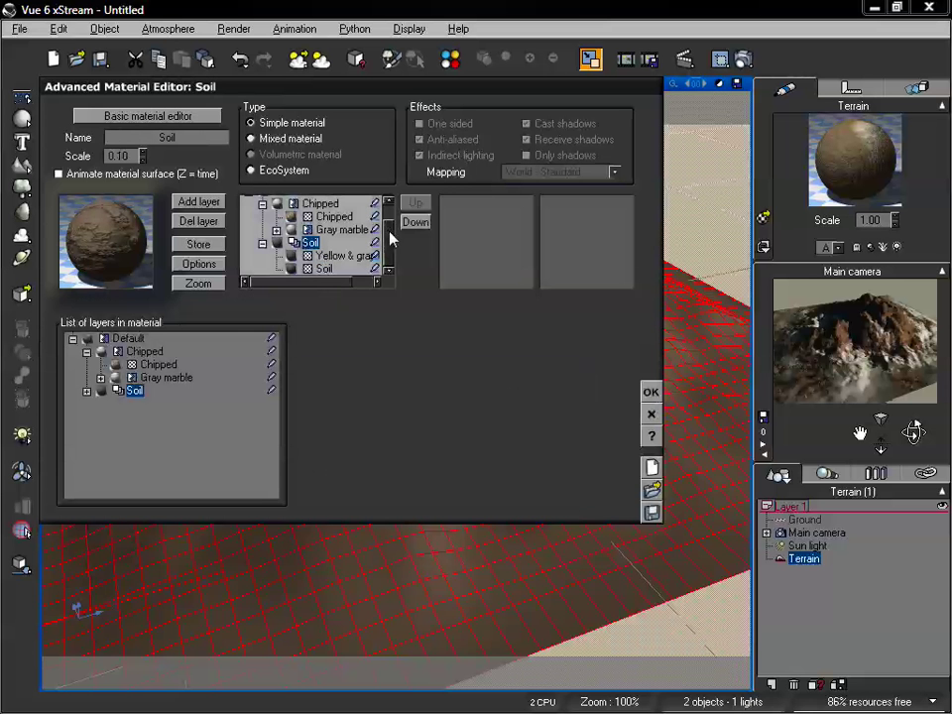
{"action": "left_click", "coordinate": [320, 257]}
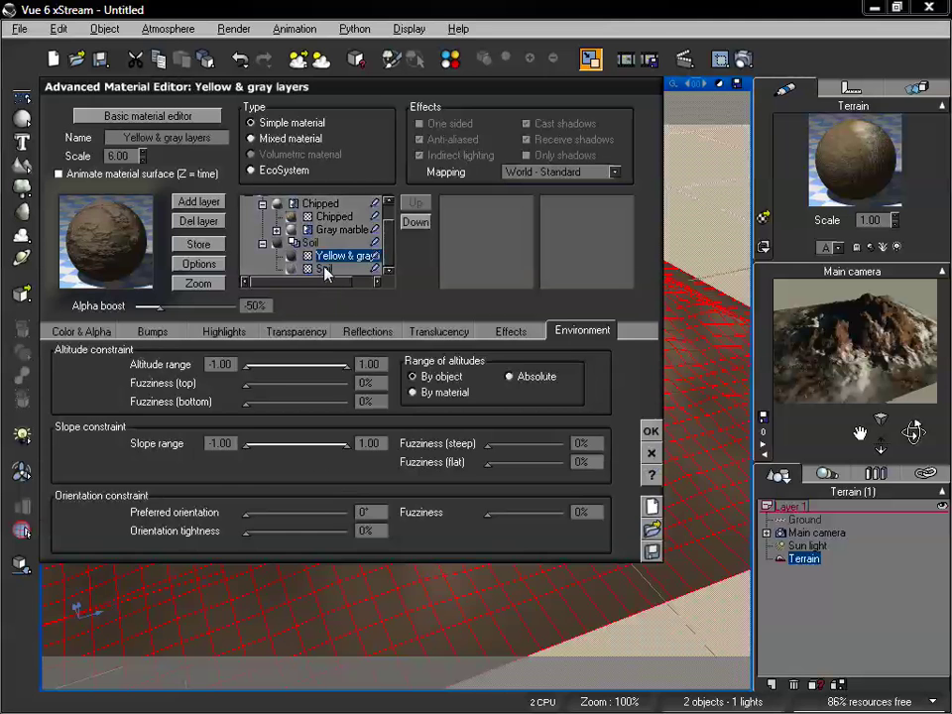
{"action": "left_click", "coordinate": [326, 268]}
{"action": "left_click", "coordinate": [329, 258]}
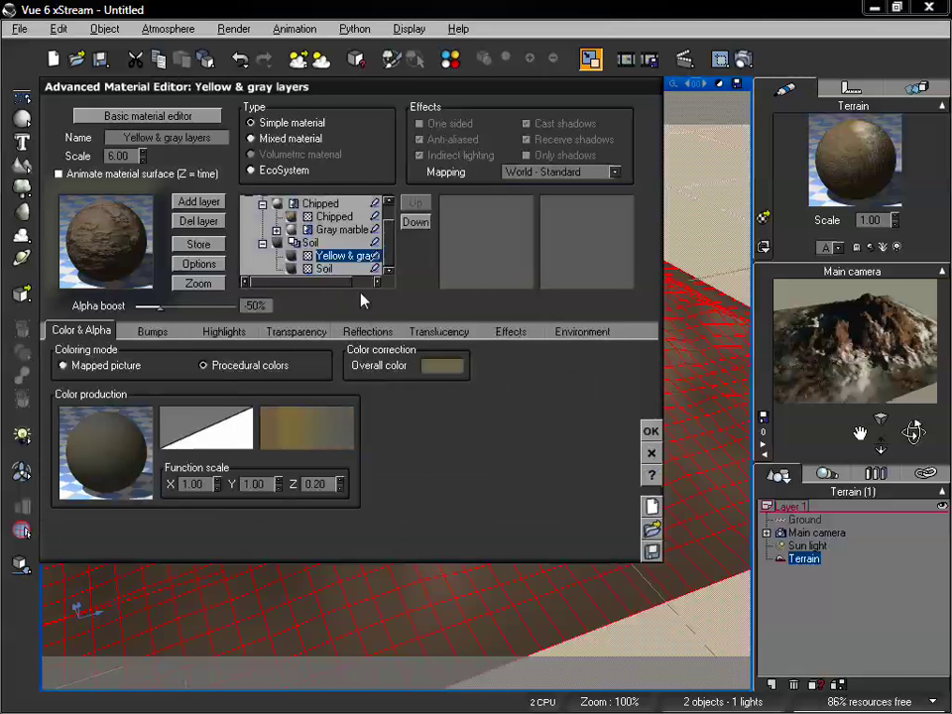
Constrain Yellow & gray layers to altitudes from -0.02, slopes up to 0.29, and a preferred orientation of 276° with 38% tightness
{"action": "left_click", "coordinate": [596, 338]}
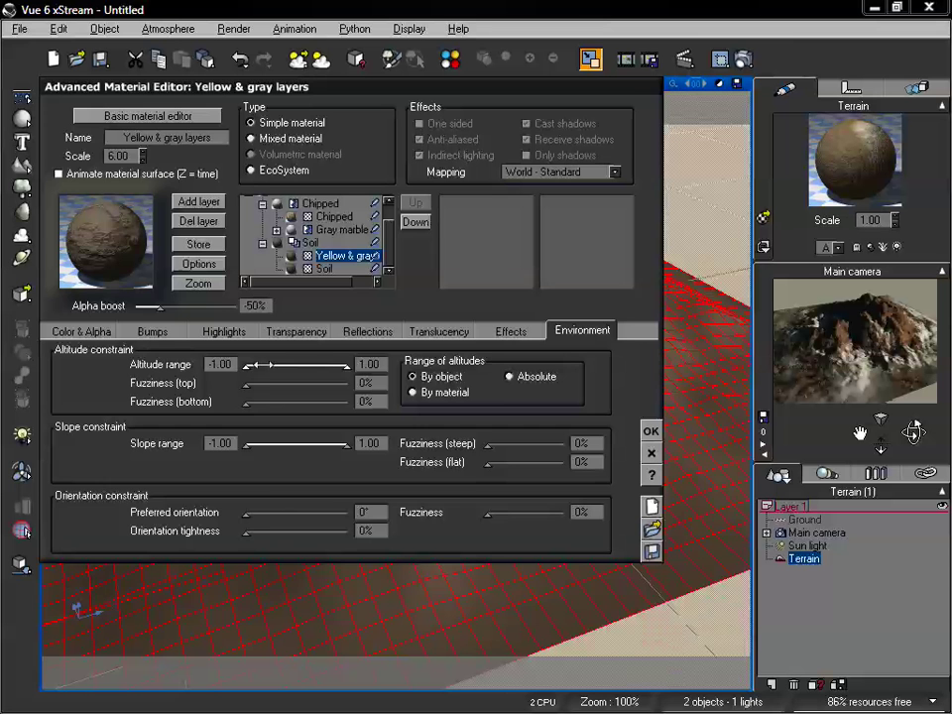
{"action": "left_click_drag", "start_coordinate": [256, 365], "coordinate": [310, 366]}
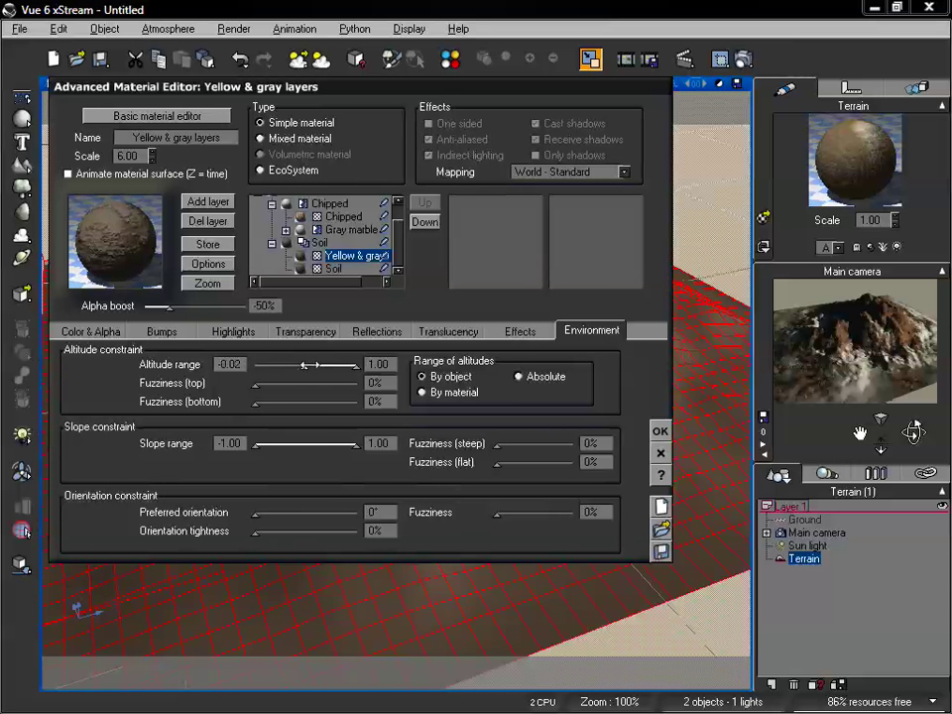
{"action": "left_click_drag", "start_coordinate": [355, 443], "coordinate": [319, 443]}
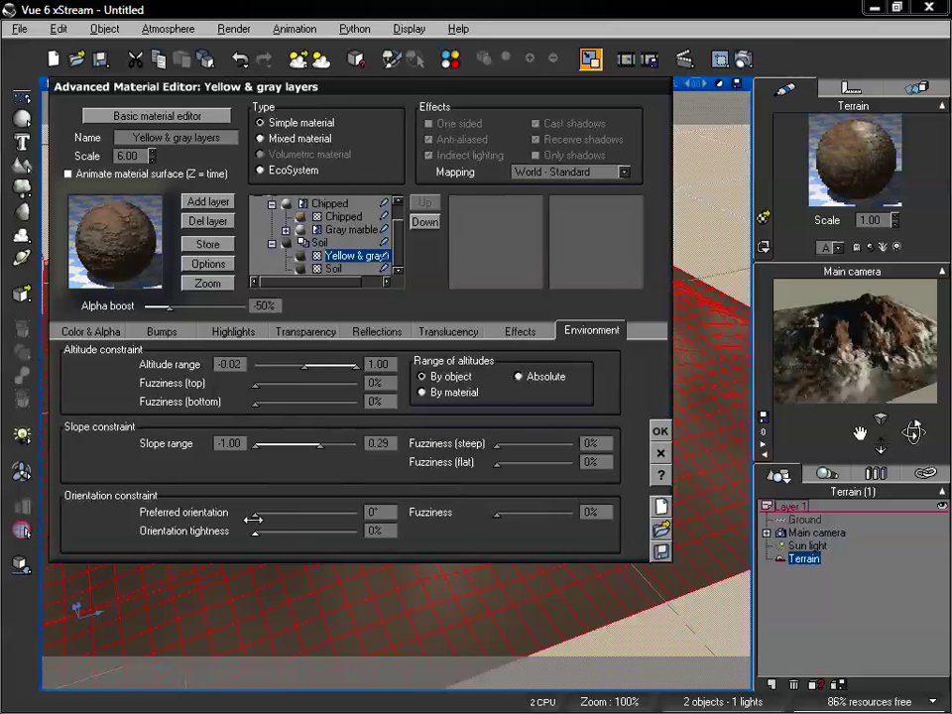
{"action": "left_click_drag", "start_coordinate": [254, 513], "coordinate": [292, 532]}
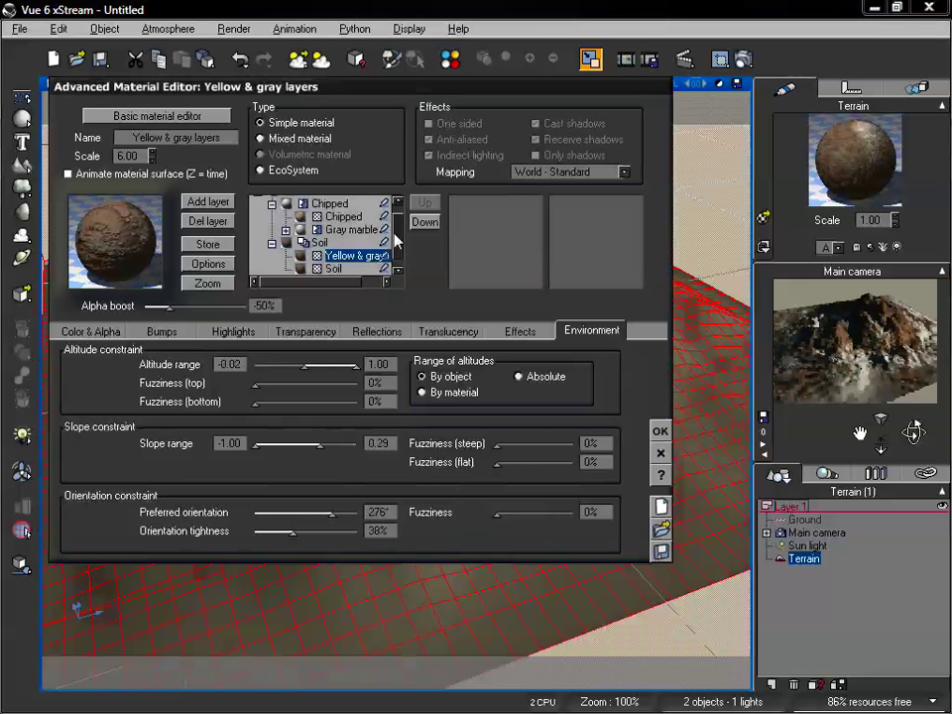
Examine the Default mix with its environment influence, the Chipped mix, and the two layers that make up Soil
{"action": "scroll", "coordinate": [397, 238], "scroll_direction": "up", "scroll_amount": 1}
{"action": "left_click", "coordinate": [314, 203]}
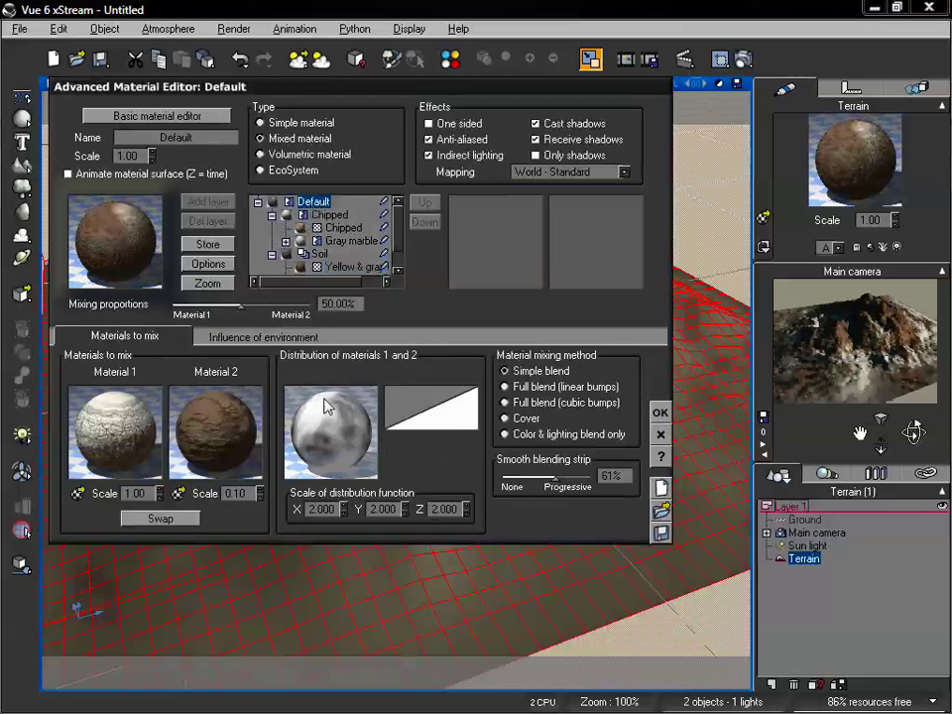
{"action": "left_click", "coordinate": [201, 336]}
{"action": "left_click", "coordinate": [166, 336]}
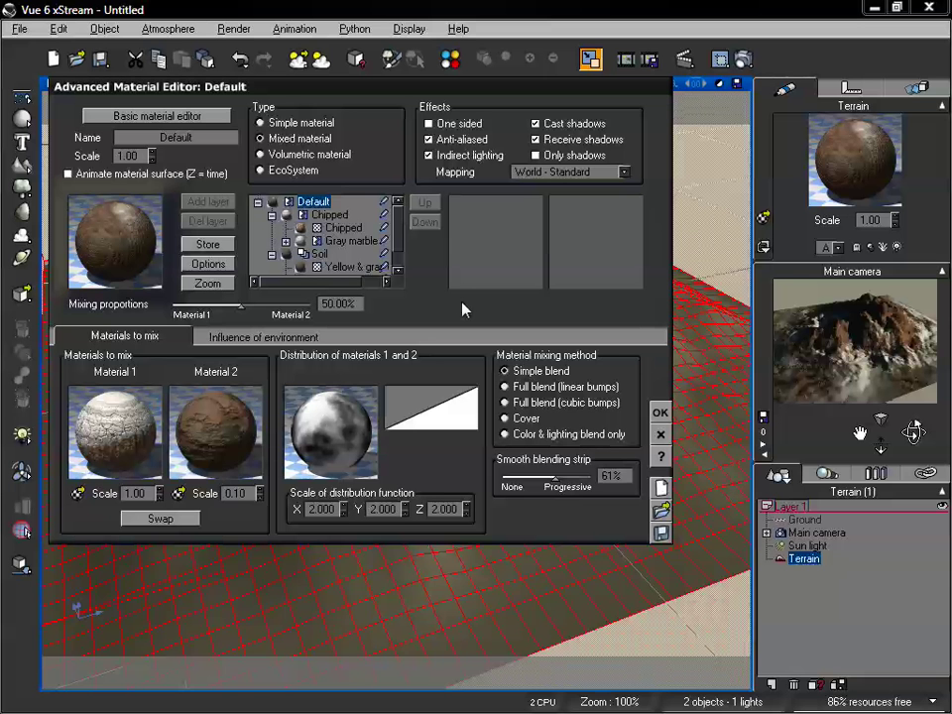
{"action": "left_click", "coordinate": [342, 217]}
{"action": "scroll", "coordinate": [390, 231], "scroll_direction": "down", "scroll_amount": 1}
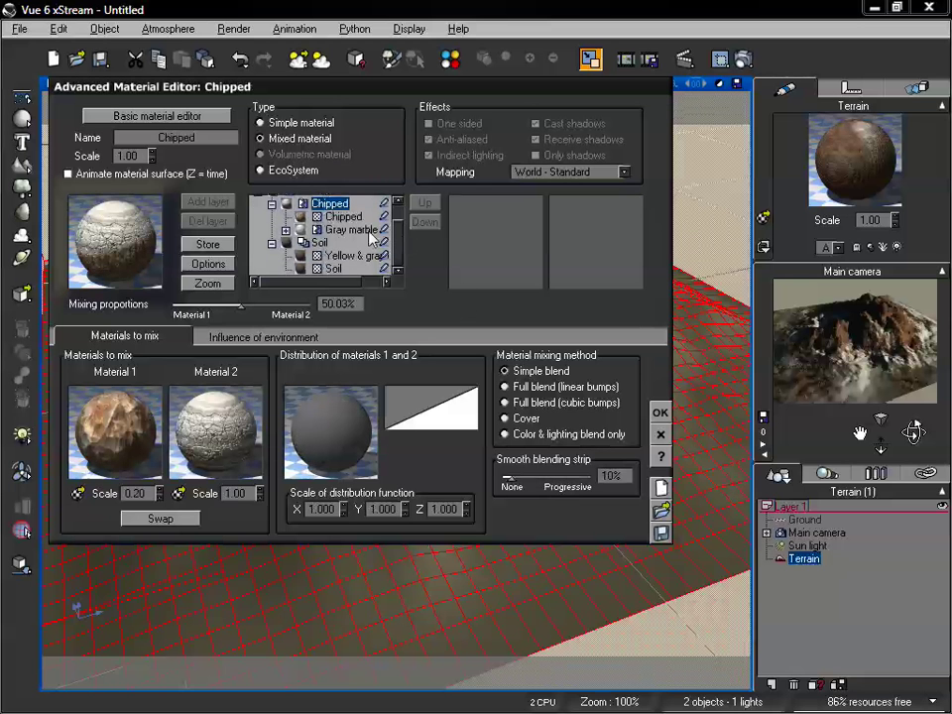
{"action": "left_click", "coordinate": [320, 243]}
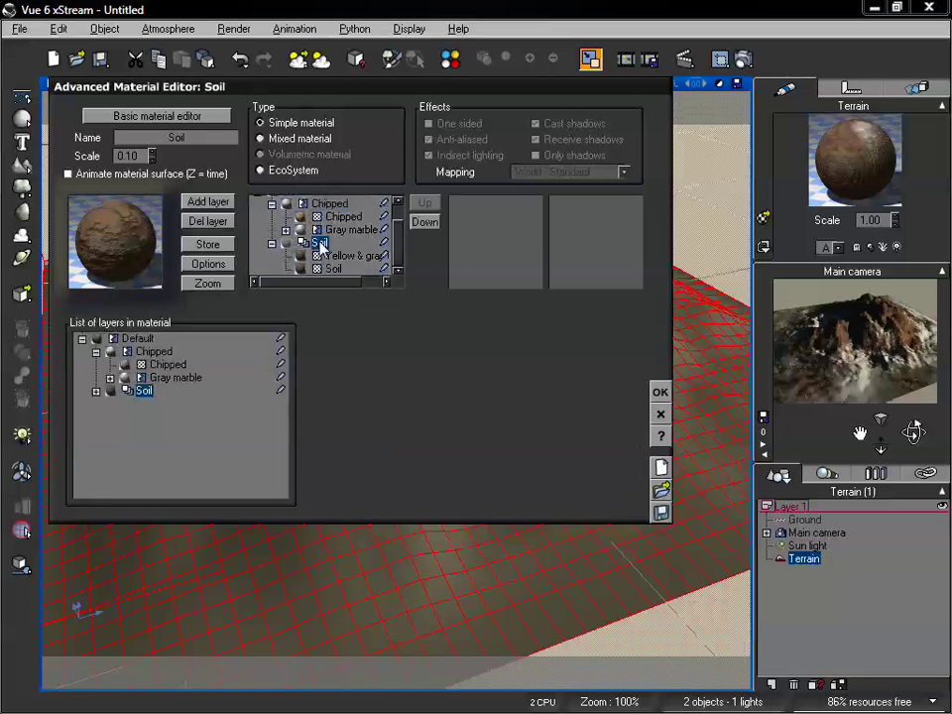
{"action": "left_click", "coordinate": [347, 256]}
{"action": "left_click", "coordinate": [342, 268]}
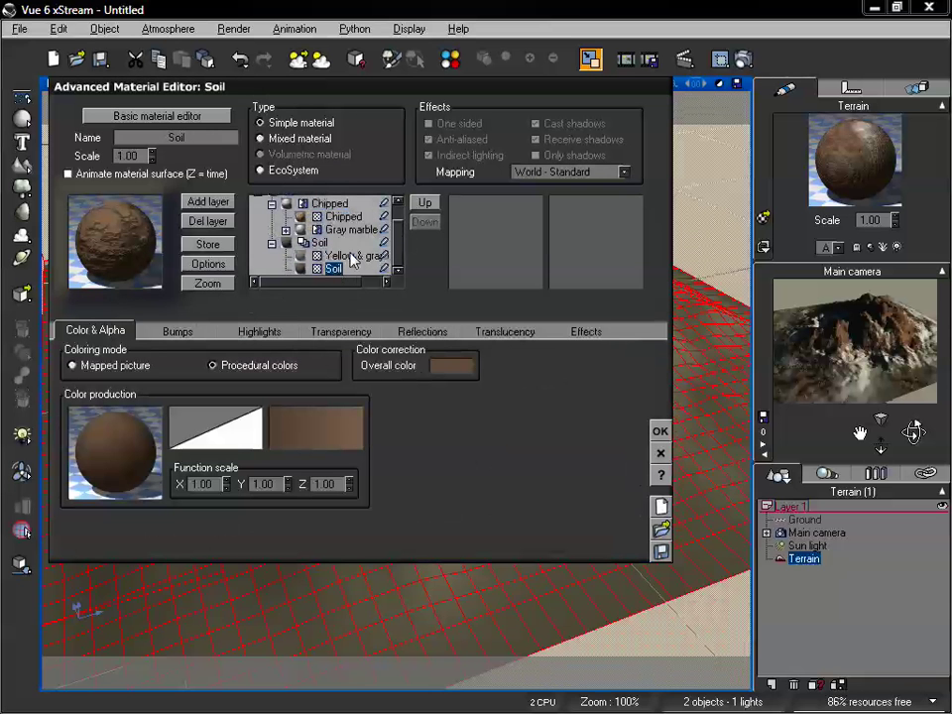
{"action": "left_click", "coordinate": [352, 256]}
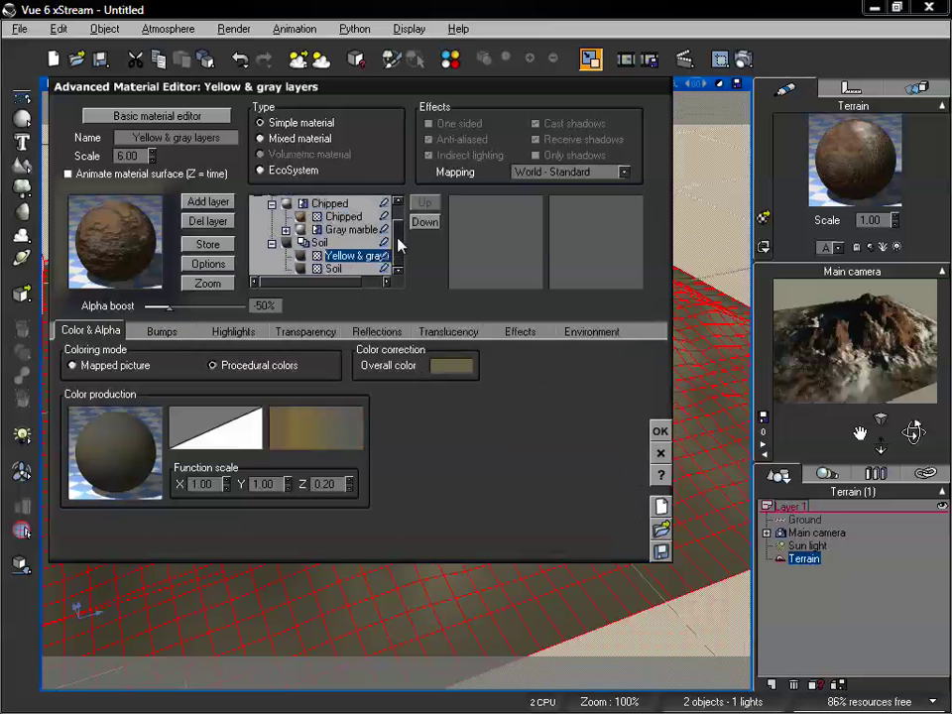
{"action": "scroll", "coordinate": [400, 245], "scroll_direction": "up", "scroll_amount": 1}
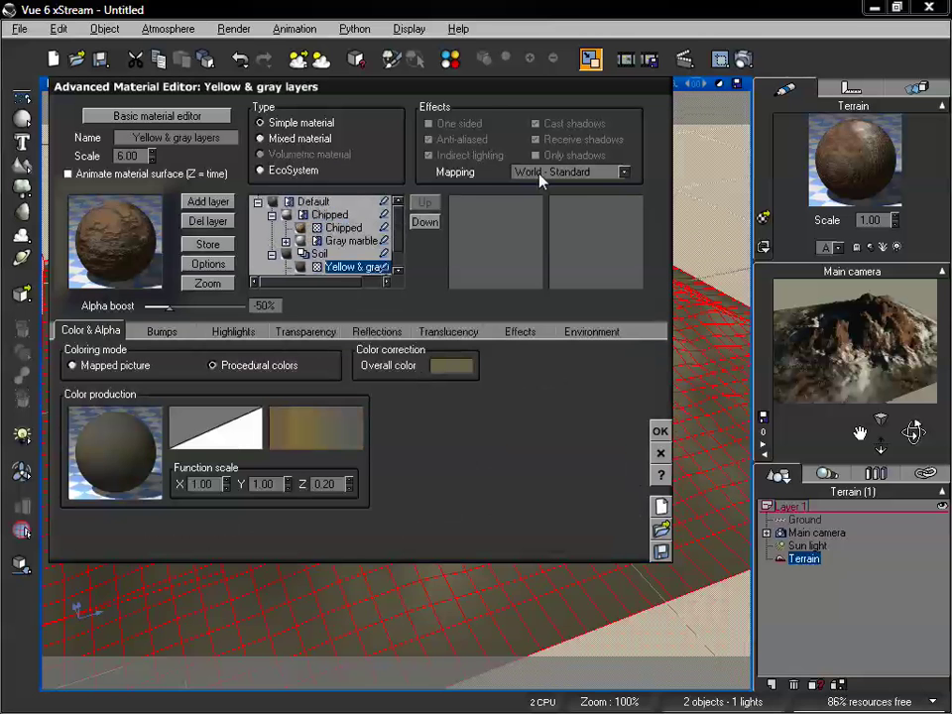
Examine the Chipped mix and its two sub-materials, the simple Chipped material and the mixed Gray marble
{"action": "left_click", "coordinate": [343, 240]}
{"action": "left_click", "coordinate": [362, 231]}
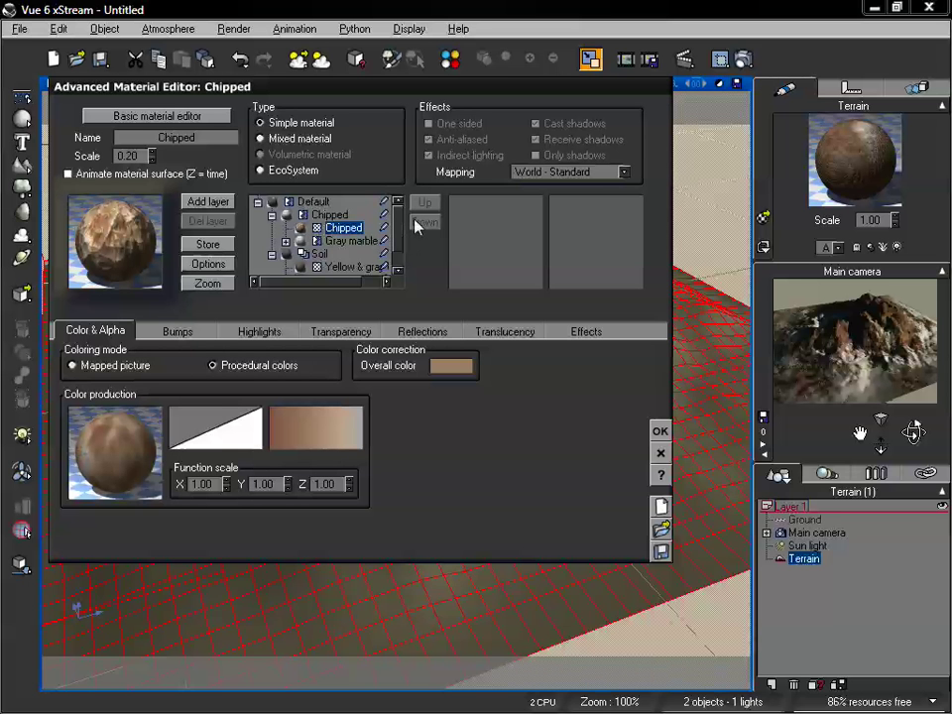
{"action": "scroll", "coordinate": [397, 229], "scroll_direction": "down", "scroll_amount": 1}
{"action": "scroll", "coordinate": [385, 234], "scroll_direction": "up", "scroll_amount": 1}
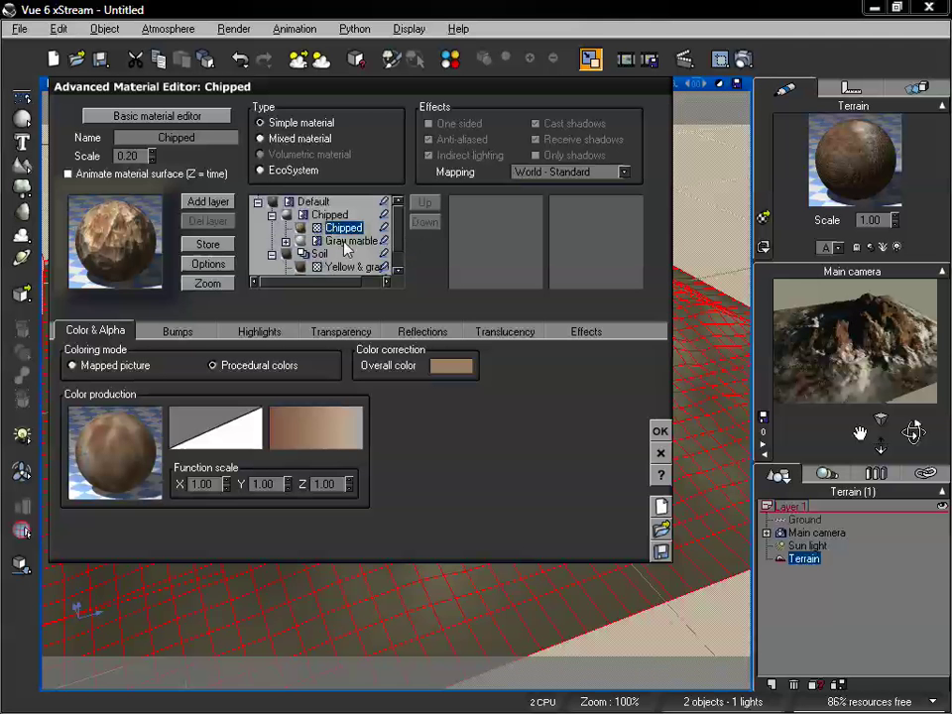
{"action": "left_click", "coordinate": [337, 216]}
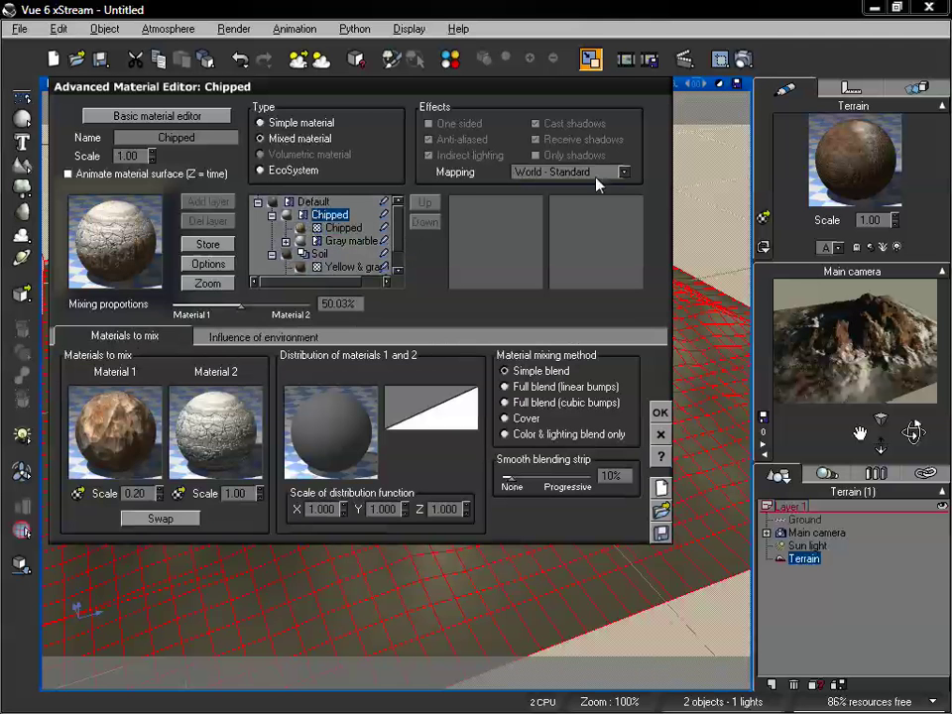
{"action": "left_click", "coordinate": [343, 227]}
{"action": "scroll", "coordinate": [401, 230], "scroll_direction": "down", "scroll_amount": 1}
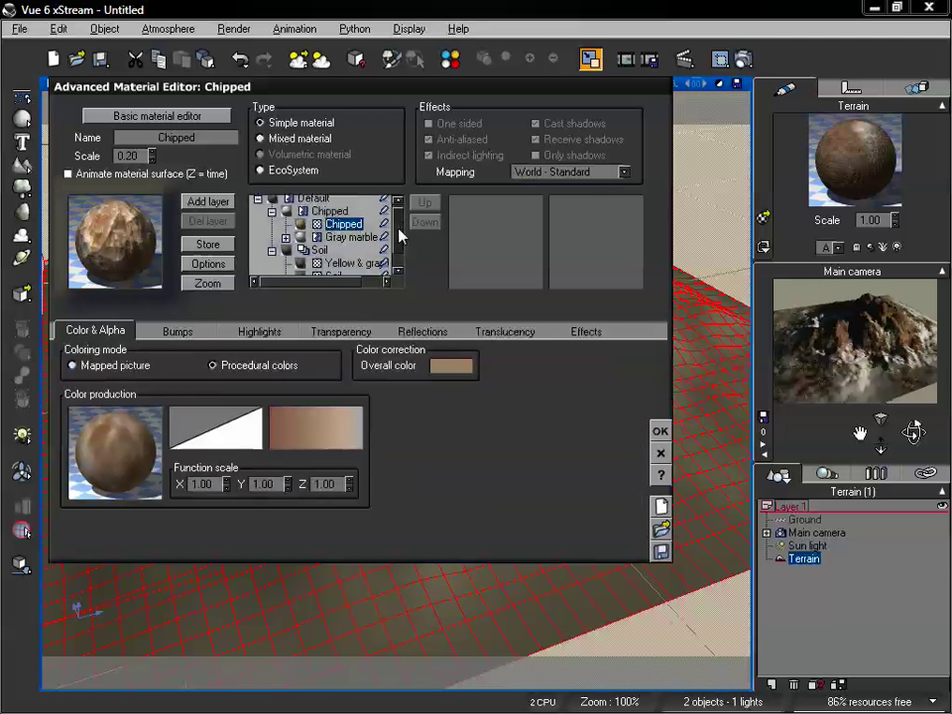
{"action": "left_click", "coordinate": [352, 229]}
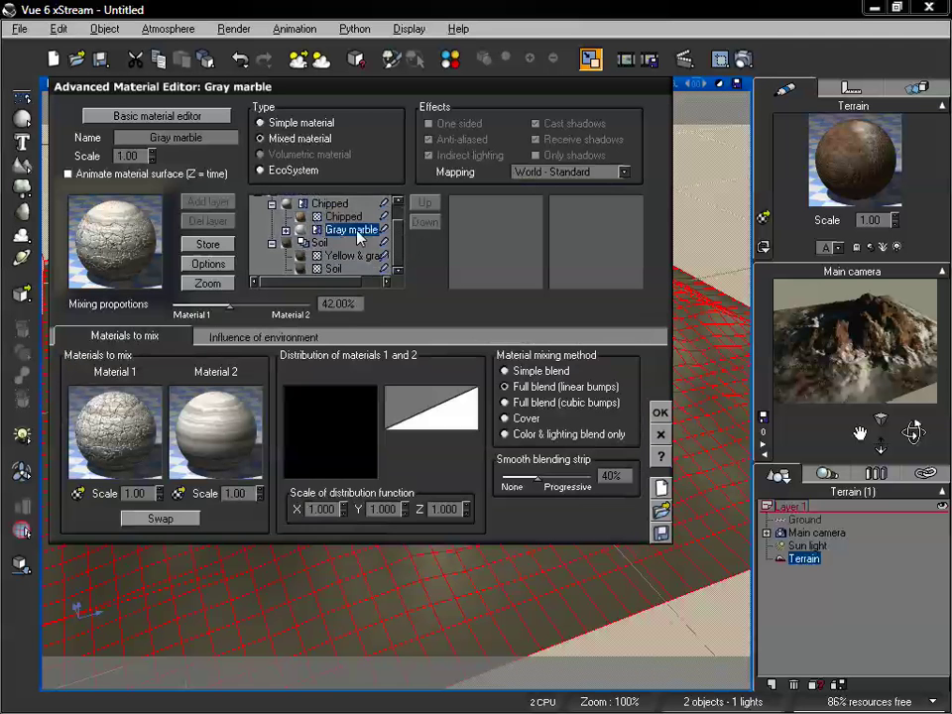
{"action": "scroll", "coordinate": [395, 223], "scroll_direction": "up", "scroll_amount": 1}
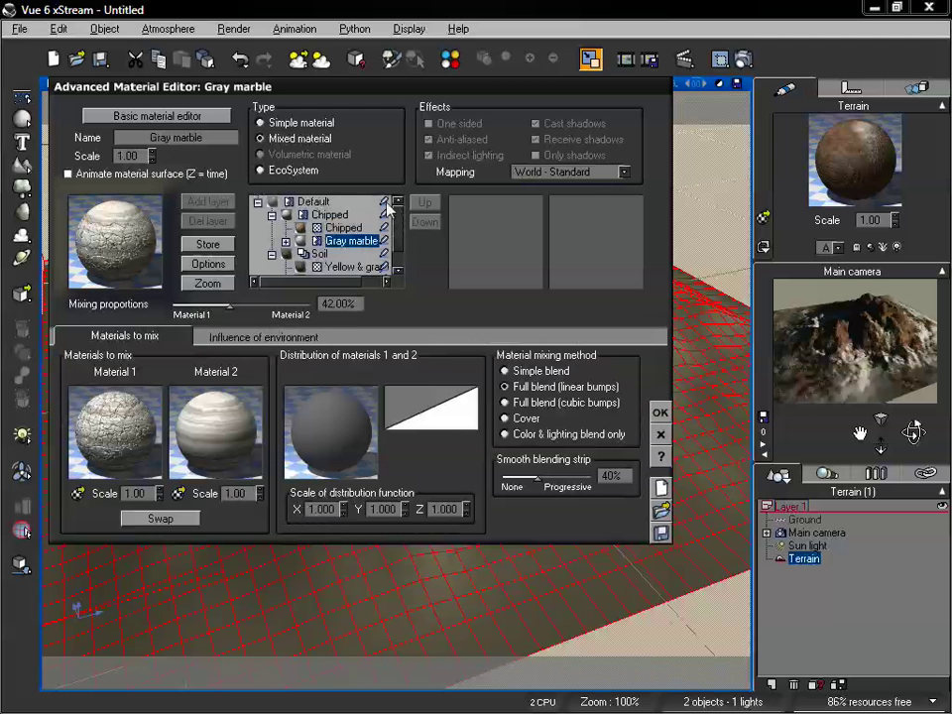
{"action": "scroll", "coordinate": [396, 210], "scroll_direction": "down", "scroll_amount": 1}
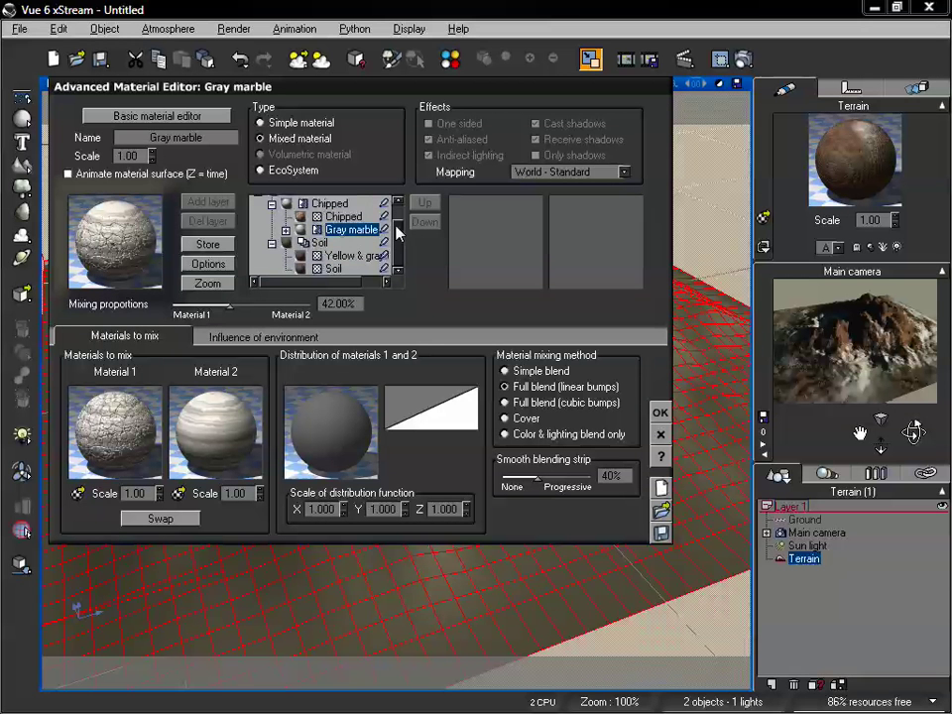
Use the hierarchy's highlight colors to examine where sub-materials such as Chipped and Soil cover the terrain, and review the Default mix
{"action": "scroll", "coordinate": [396, 208], "scroll_direction": "up", "scroll_amount": 1}
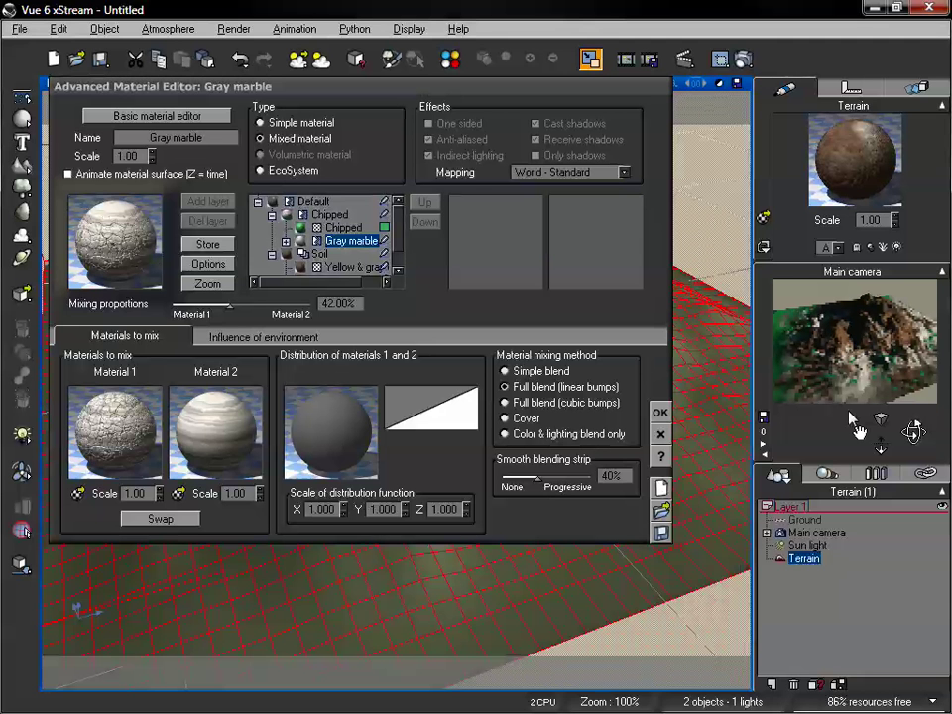
{"action": "scroll", "coordinate": [387, 250], "scroll_direction": "down", "scroll_amount": 1}
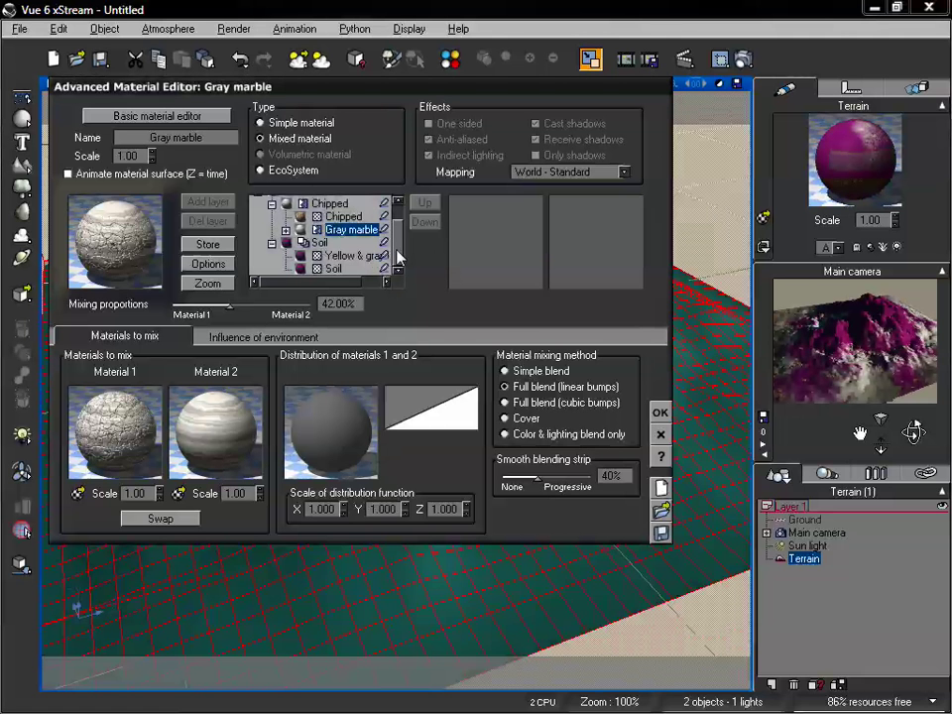
{"action": "scroll", "coordinate": [373, 234], "scroll_direction": "up", "scroll_amount": 1}
{"action": "left_click", "coordinate": [377, 203]}
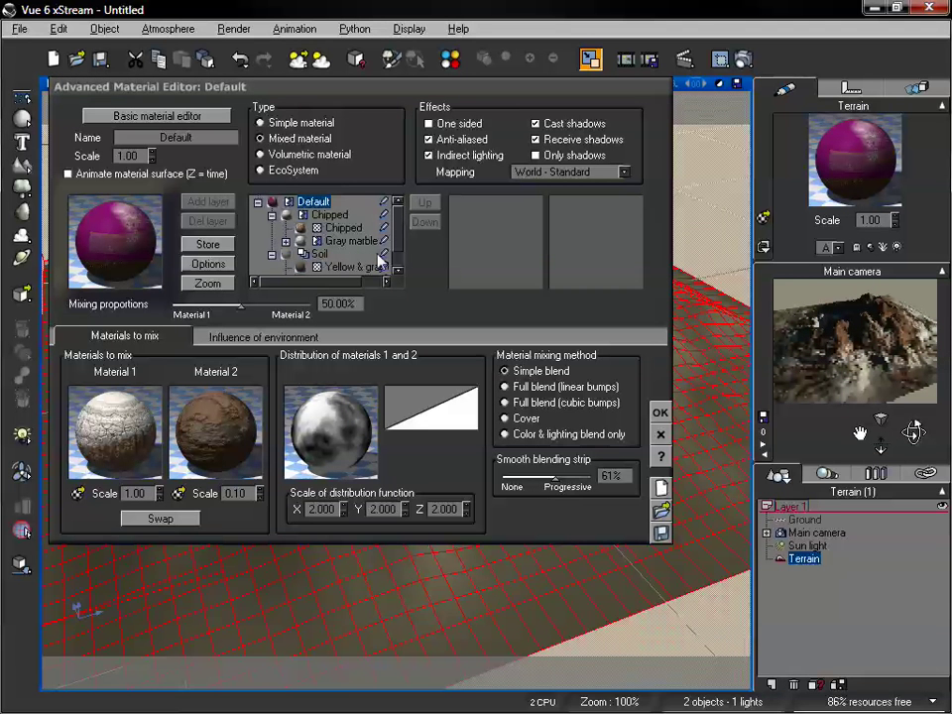
{"action": "left_click", "coordinate": [266, 344]}
{"action": "left_click", "coordinate": [184, 337]}
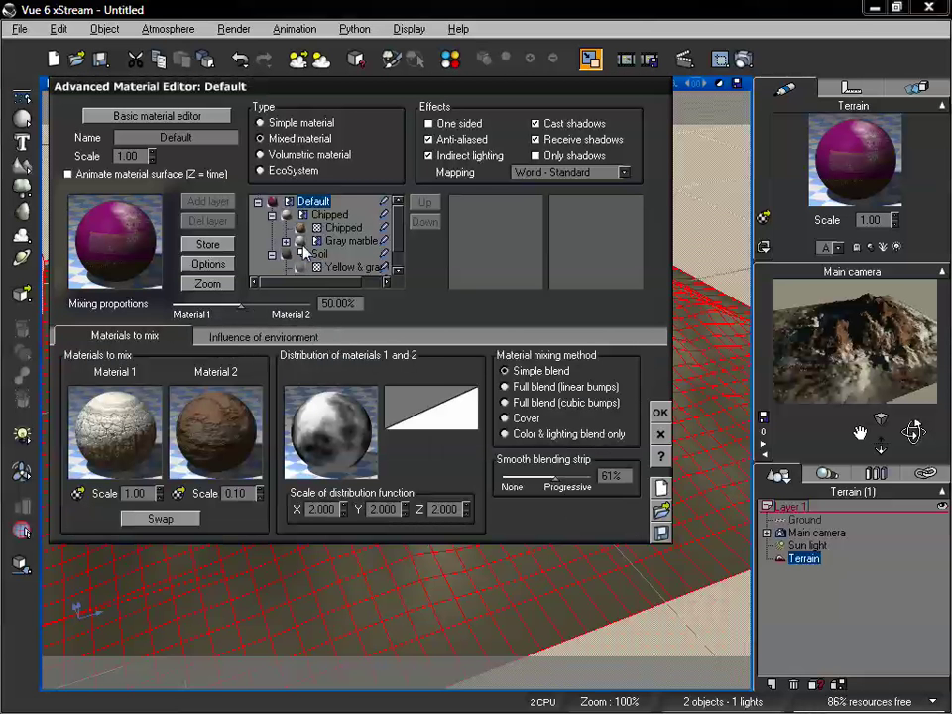
{"action": "scroll", "coordinate": [402, 248], "scroll_direction": "down", "scroll_amount": 1}
{"action": "scroll", "coordinate": [403, 231], "scroll_direction": "up", "scroll_amount": 1}
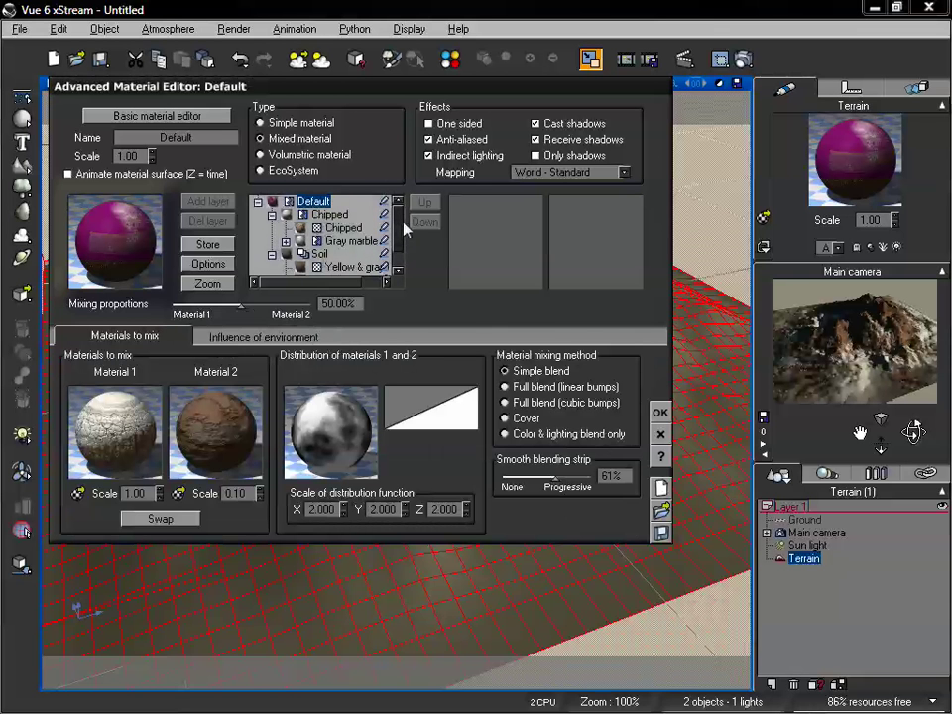